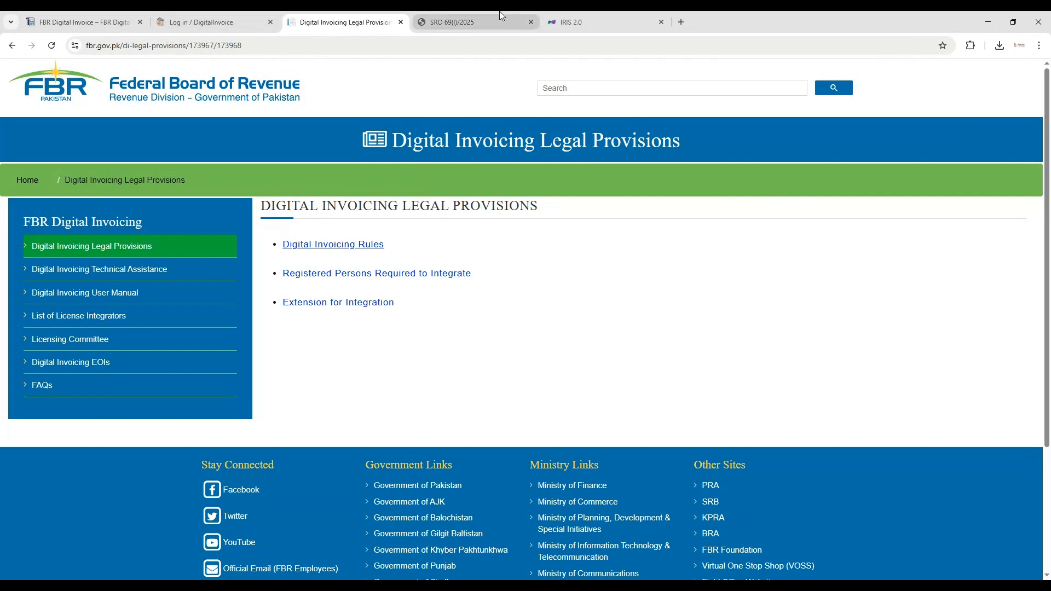
- Switch to the IRIS portal and look through the Technical Details, IP Whitelisting, Sandbox Environment and Production Environment sections of API Integration
left_click(594, 22)
left_click(168, 167)
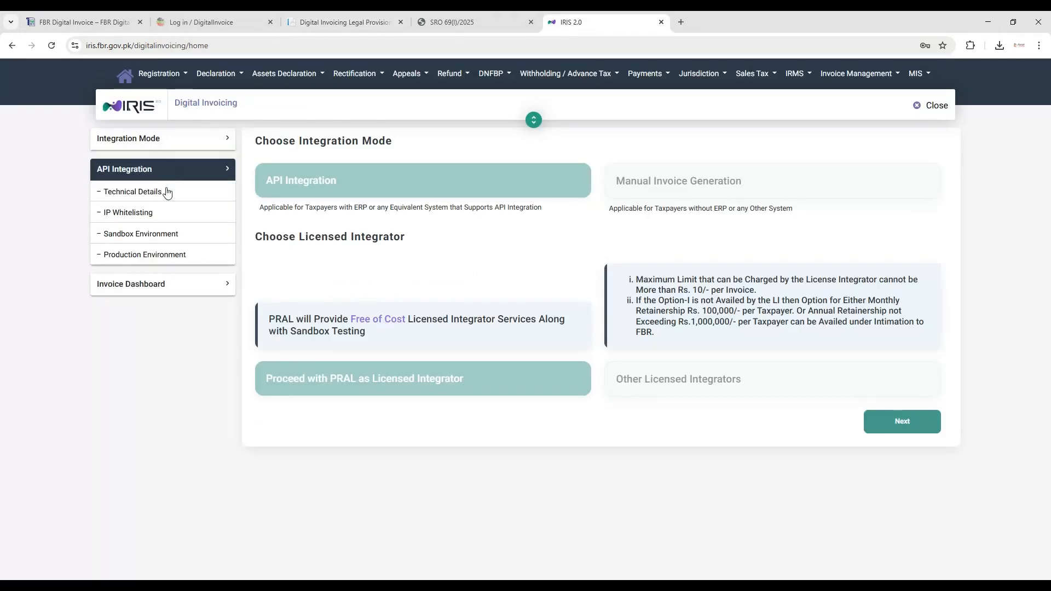
left_click(155, 193)
left_click(146, 217)
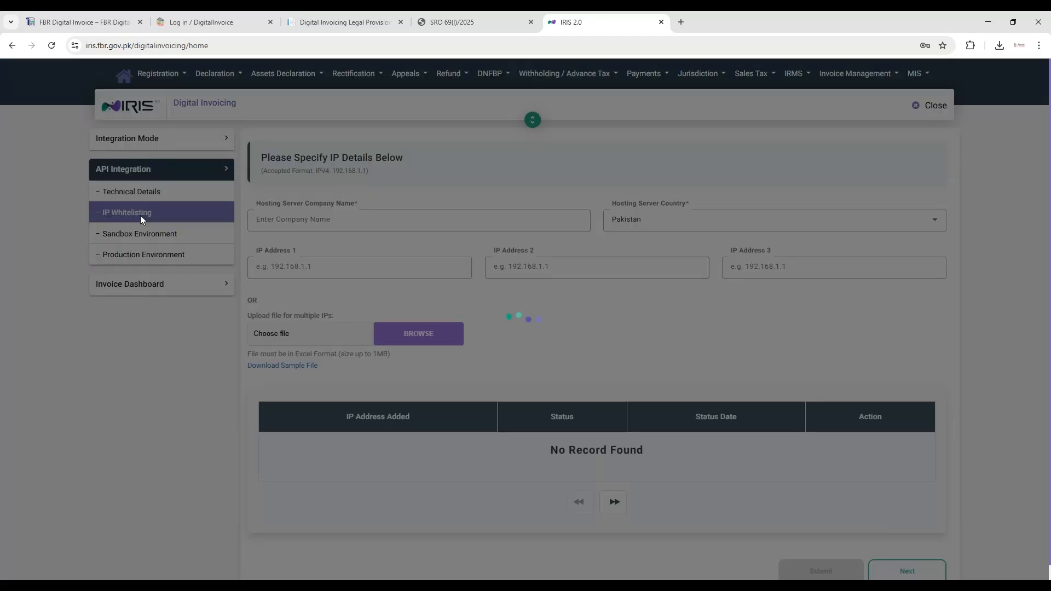
left_click(151, 240)
left_click(160, 255)
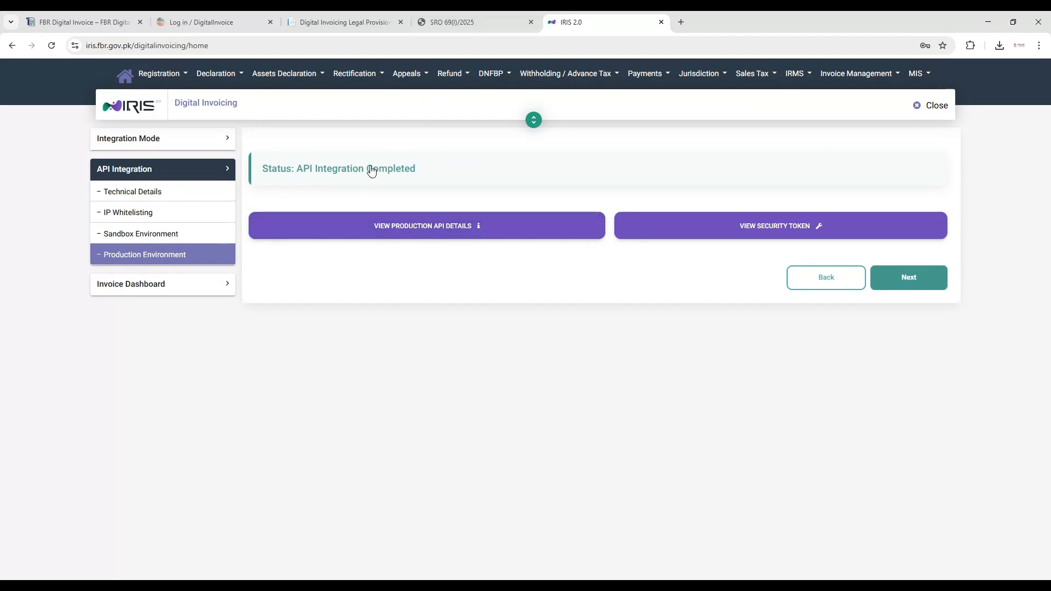
- Check the Digital Invoicing Legal Provisions page, and return to the IRIS portal
left_click(431, 14)
left_click(363, 22)
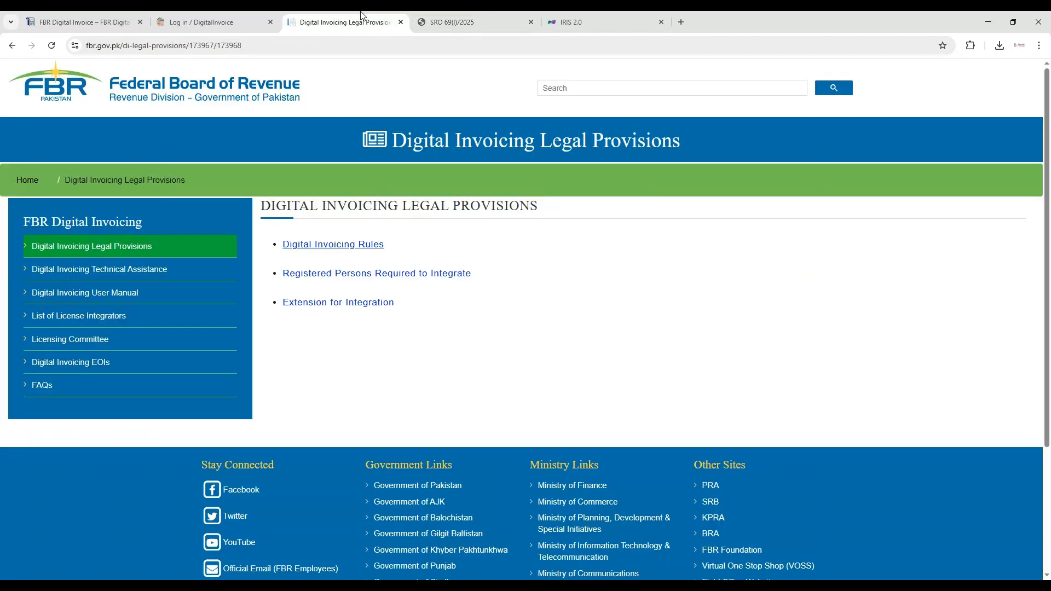
left_click(583, 13)
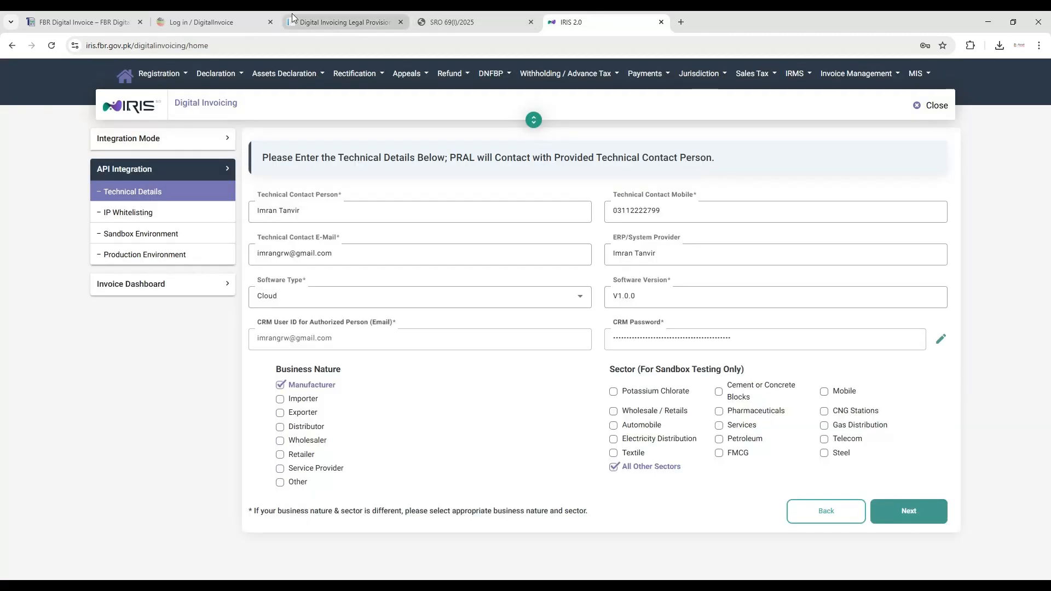
- Review the IP Whitelisting entries and the Sandbox Environment's invoice list, checking its last and first pages
left_click(145, 216)
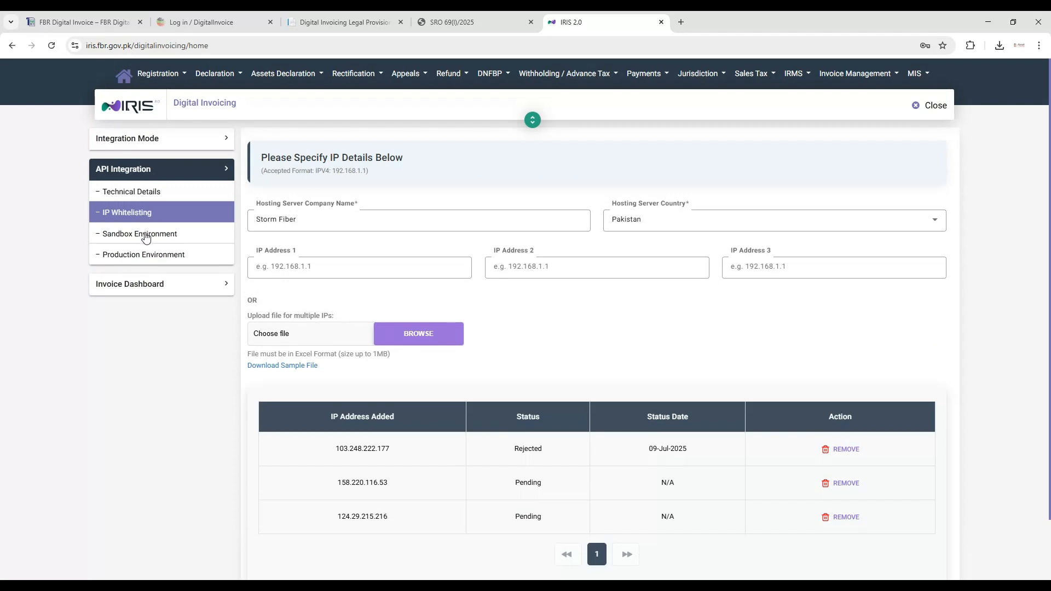
left_click(147, 235)
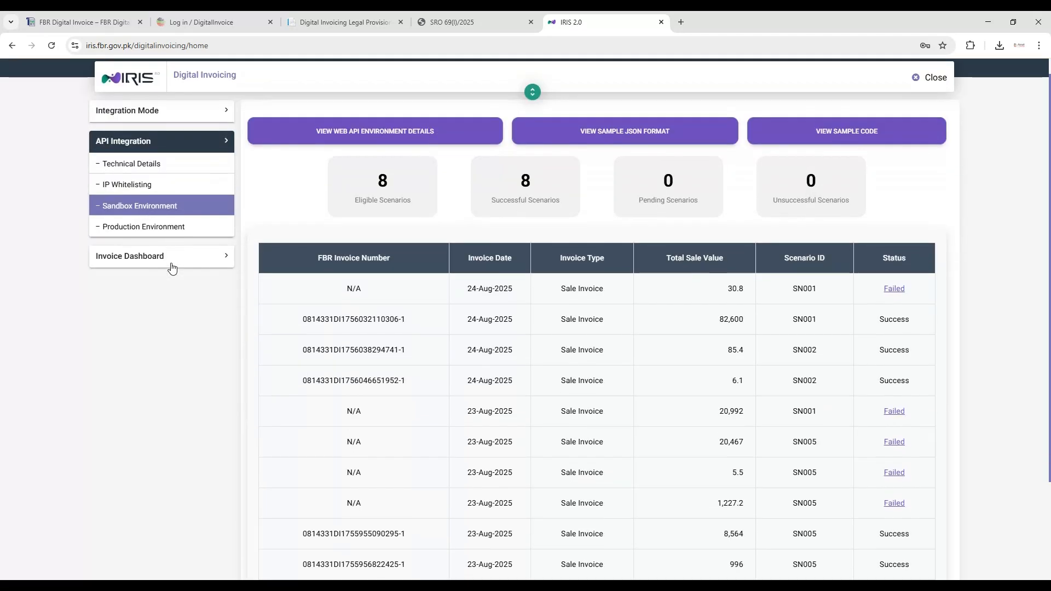
scroll(172, 266, "down", 3)
left_click(670, 483)
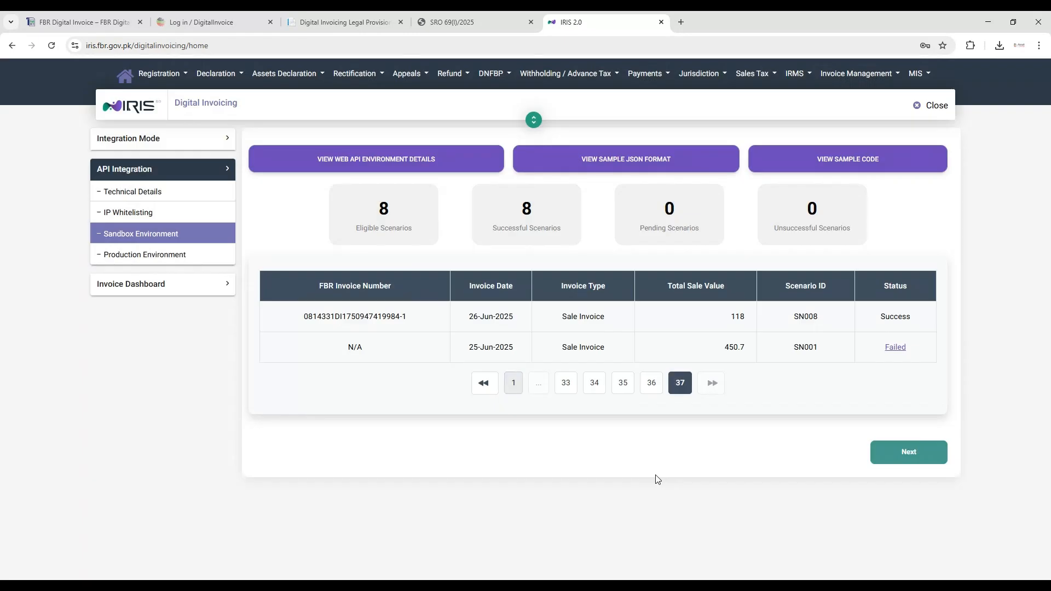
left_click(514, 384)
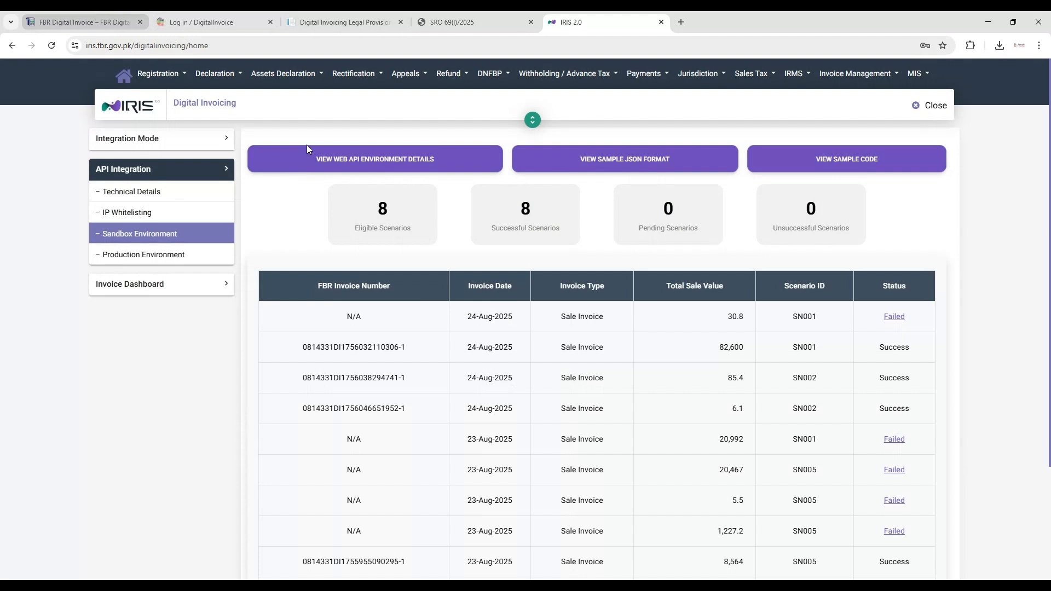
triple_click(476, 319)
left_click(475, 319)
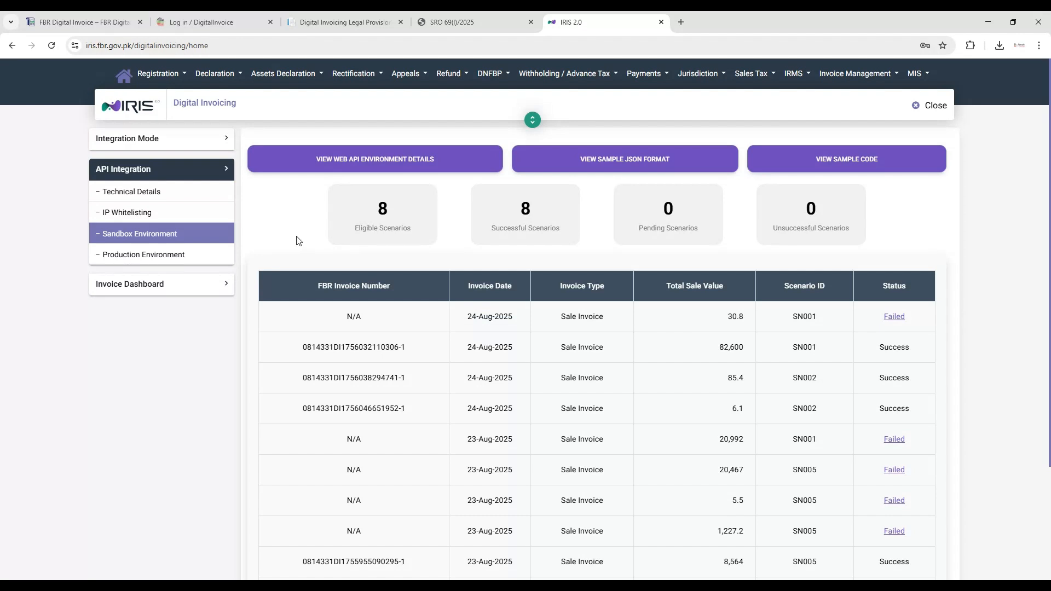
- Switch to the fbrdigitalinvoice.com home page and examine its product description, data entry, printing and IRIS reporting samples
left_click(106, 24)
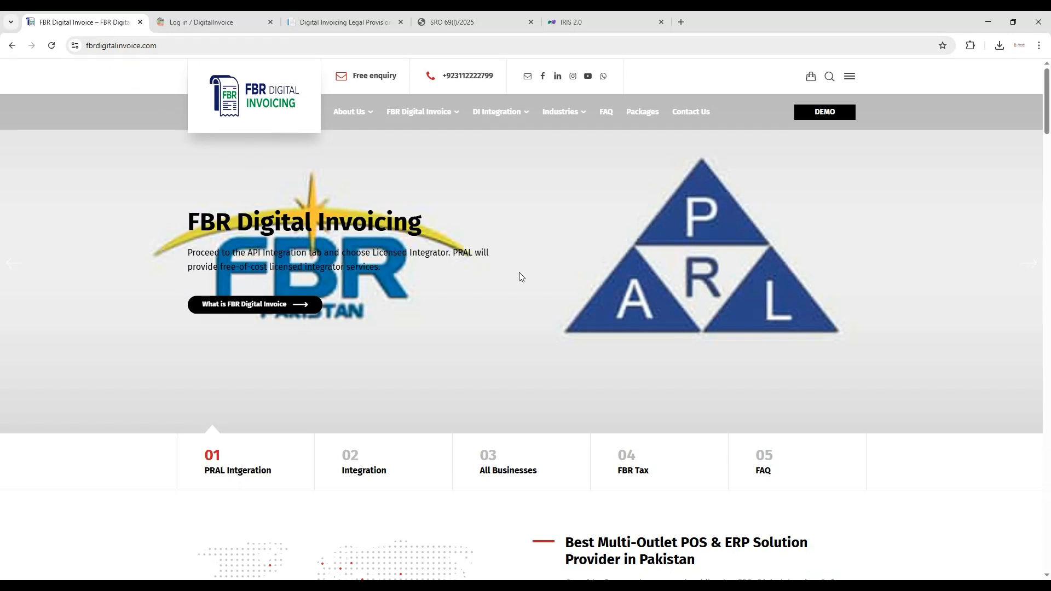
scroll(714, 241, "down", 5)
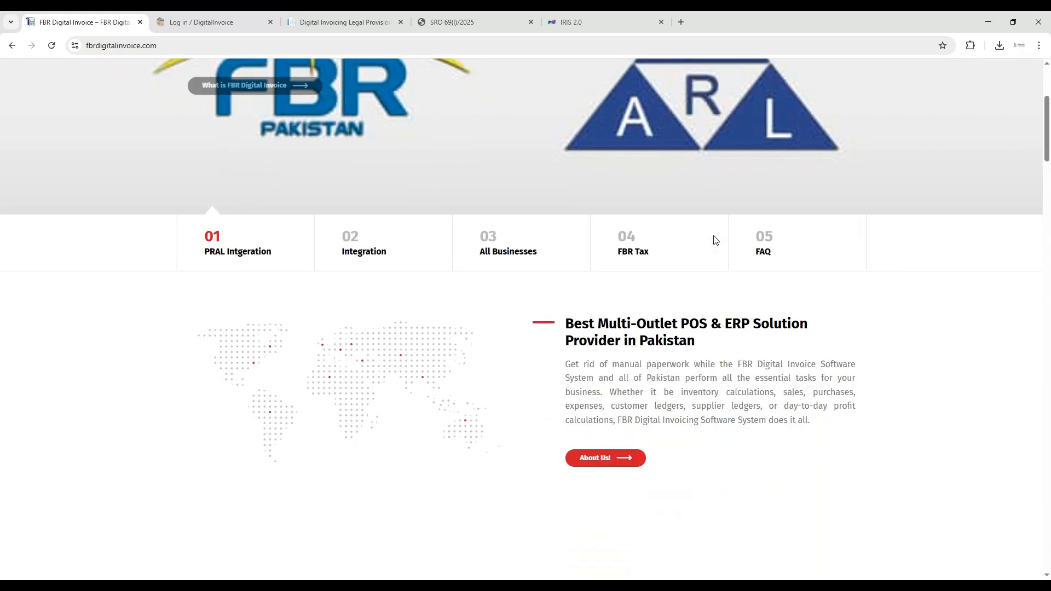
scroll(706, 246, "down", 2)
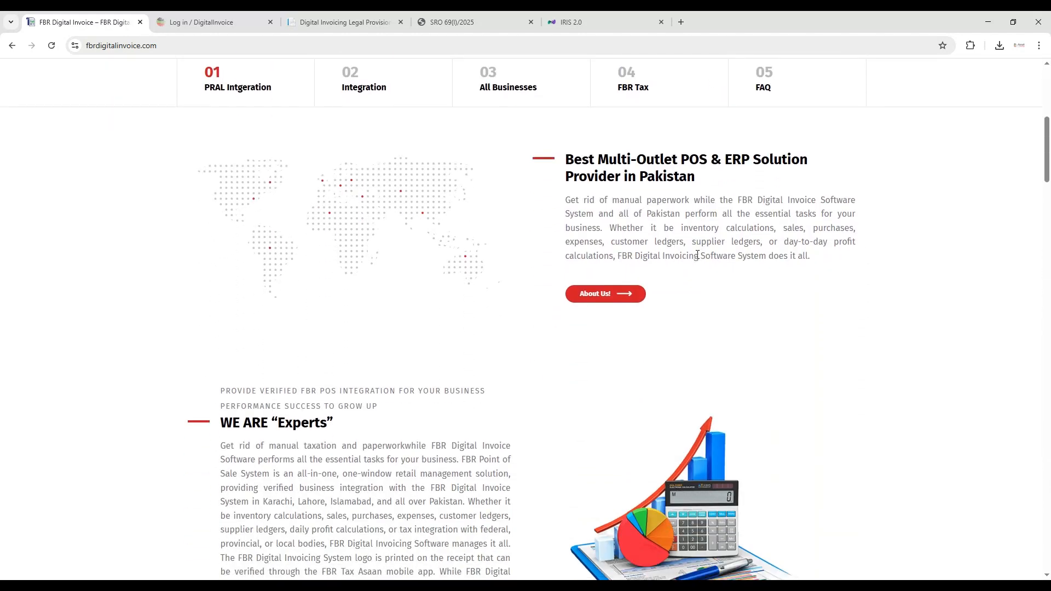
scroll(698, 255, "down", 4)
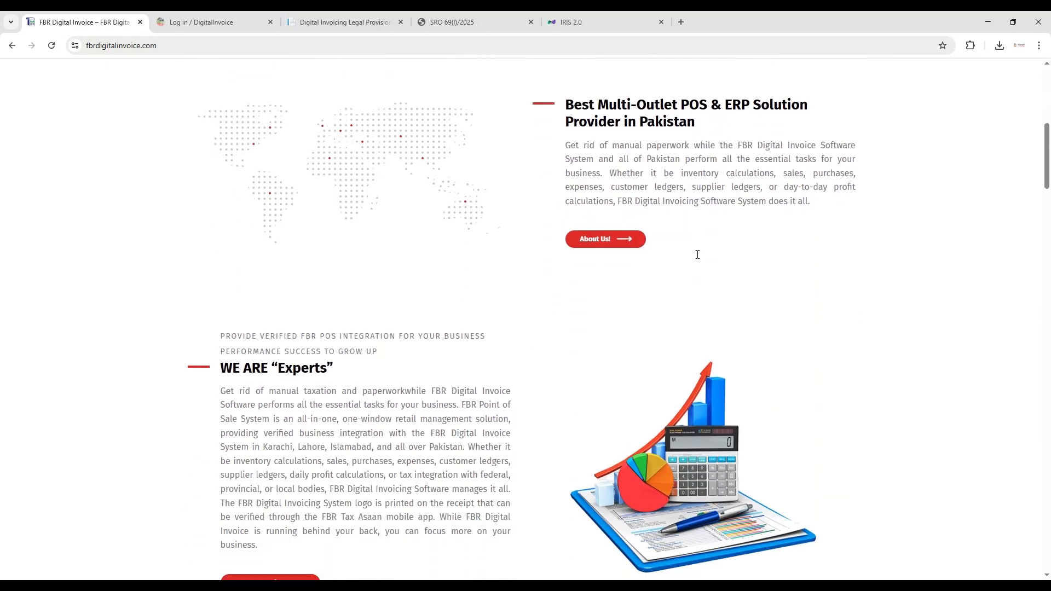
scroll(697, 258, "down", 5)
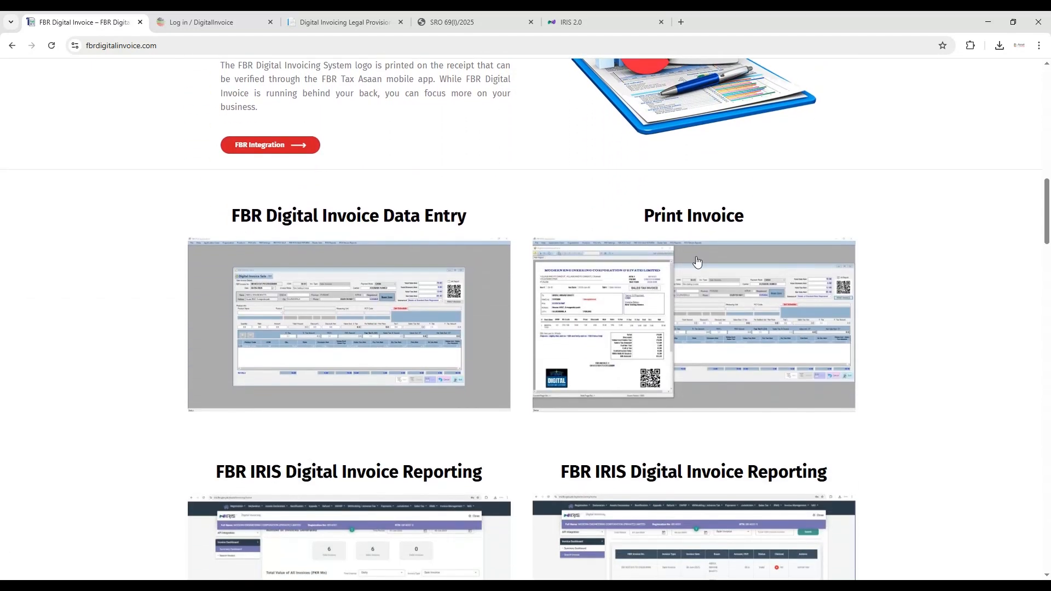
scroll(872, 276, "down", 4)
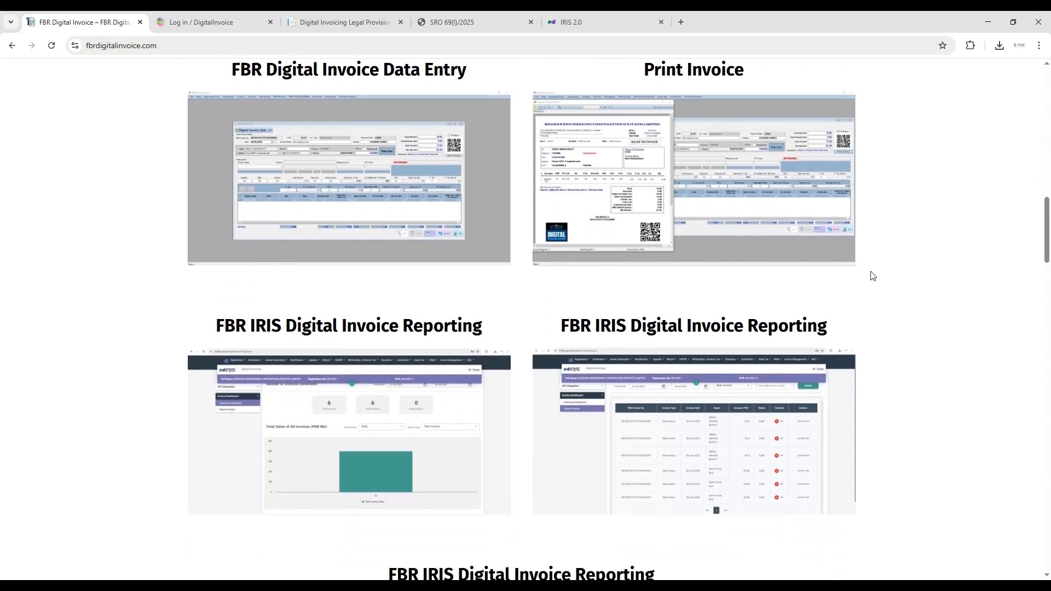
scroll(872, 276, "down", 8)
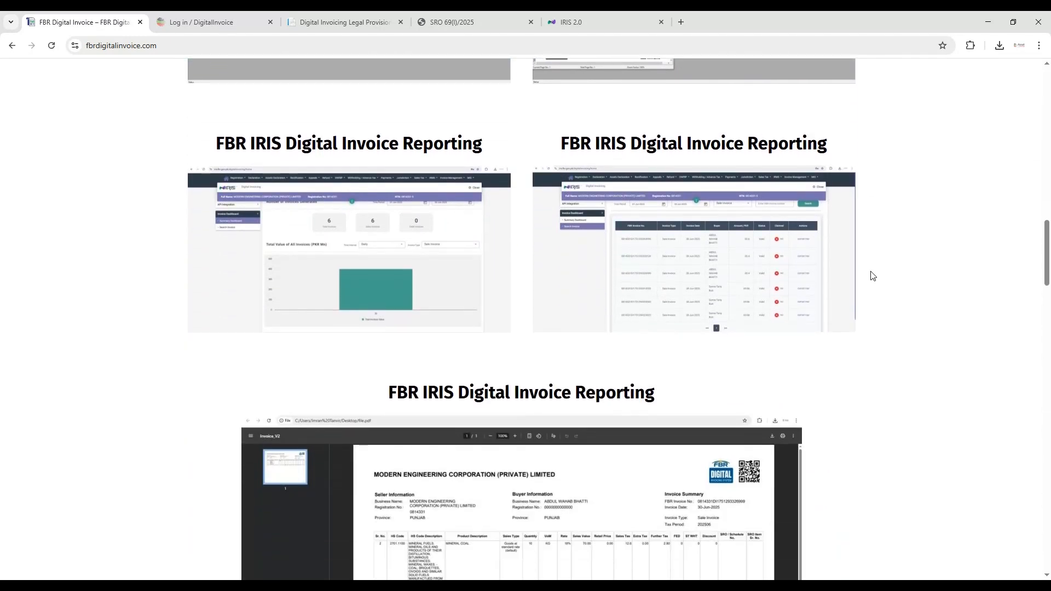
scroll(871, 278, "down", 7)
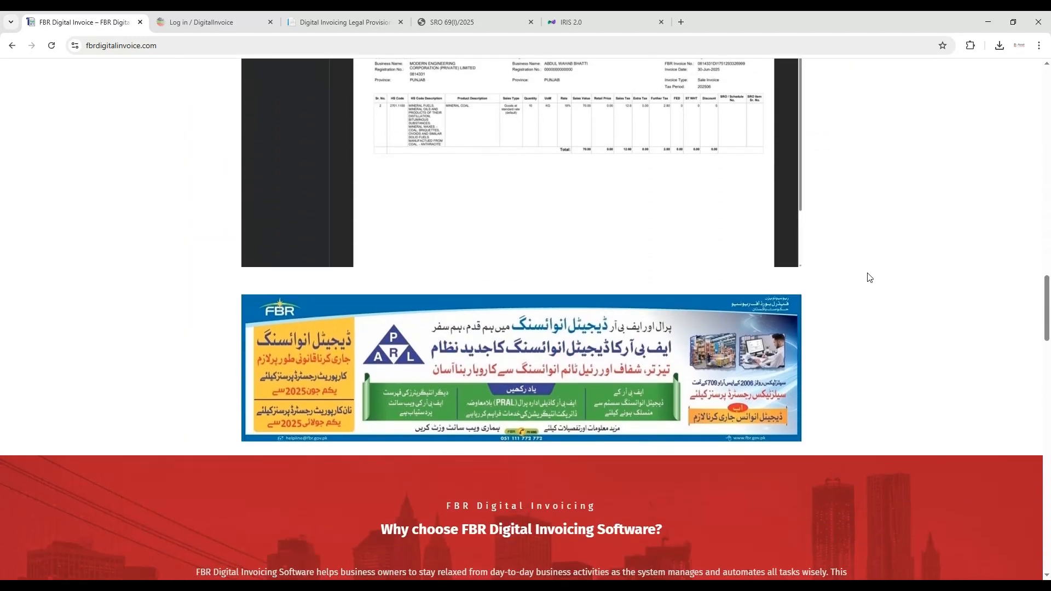
scroll(866, 276, "up", 20)
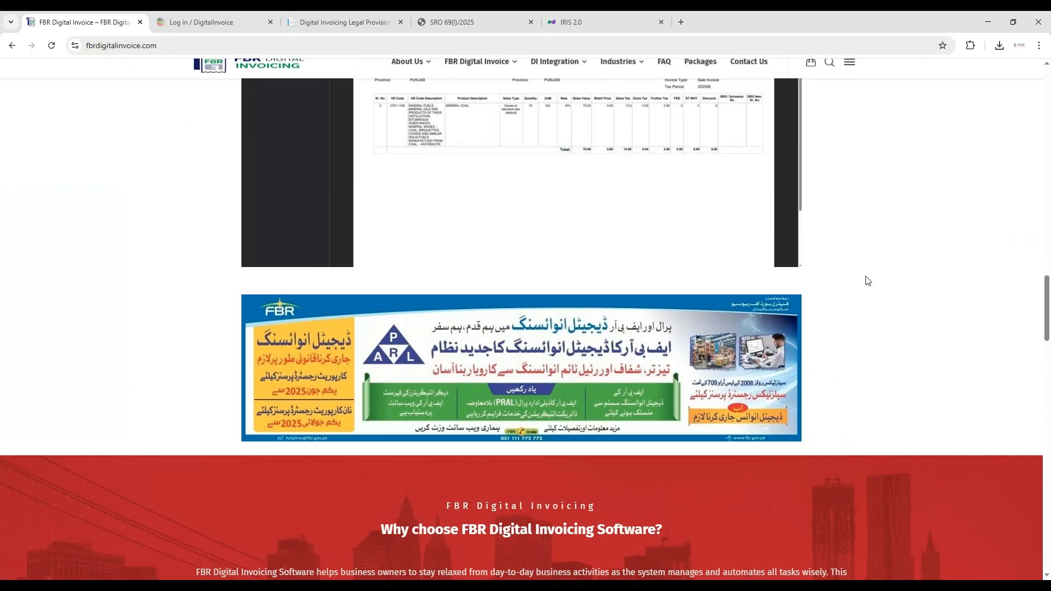
scroll(867, 281, "up", 13)
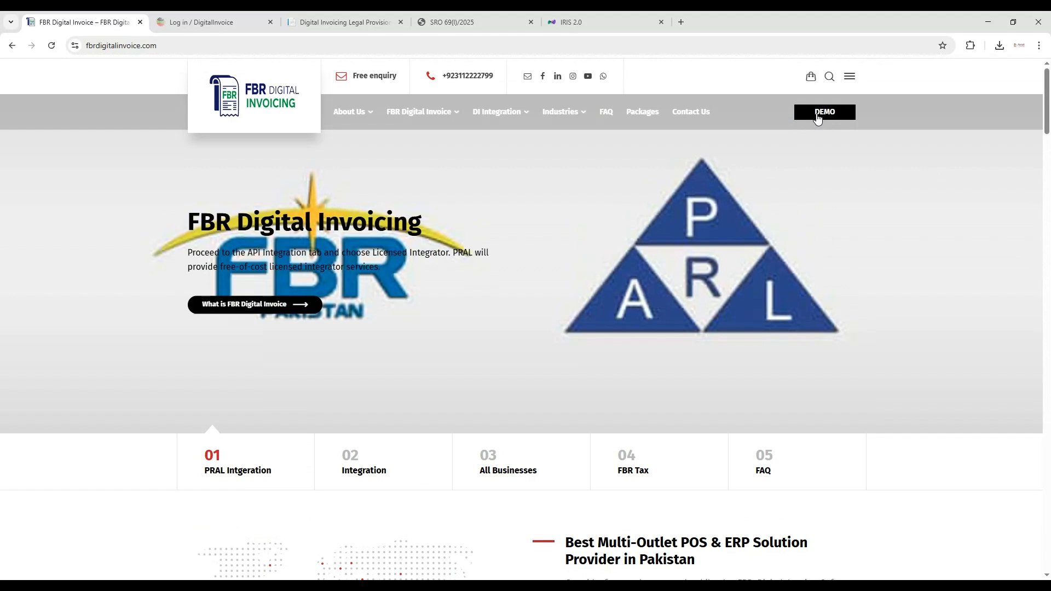
- Open the website's Demo page and read the cloud web application login instructions
left_click(818, 115)
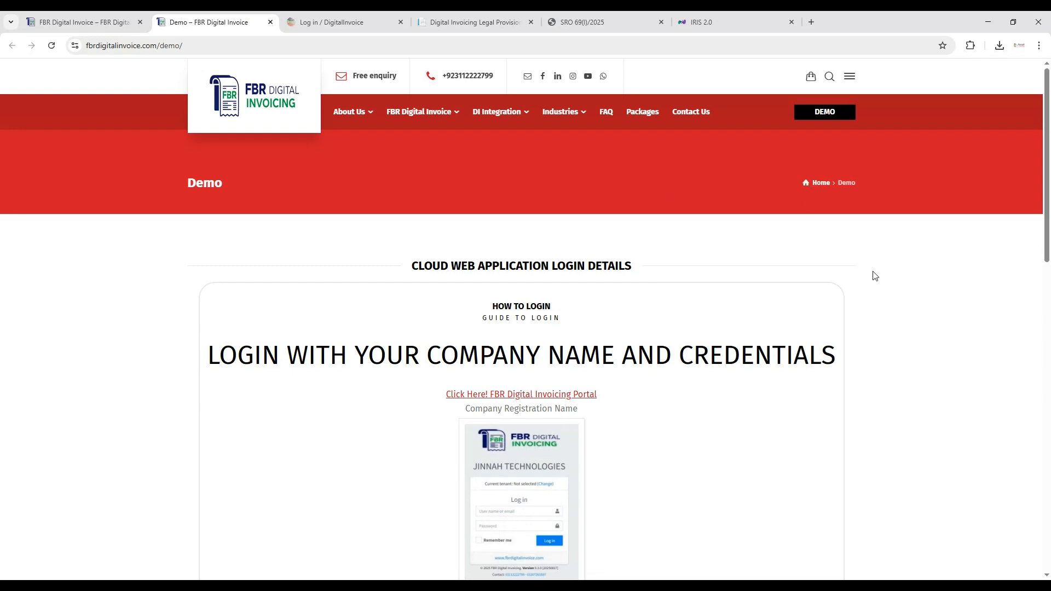
scroll(880, 269, "down", 3)
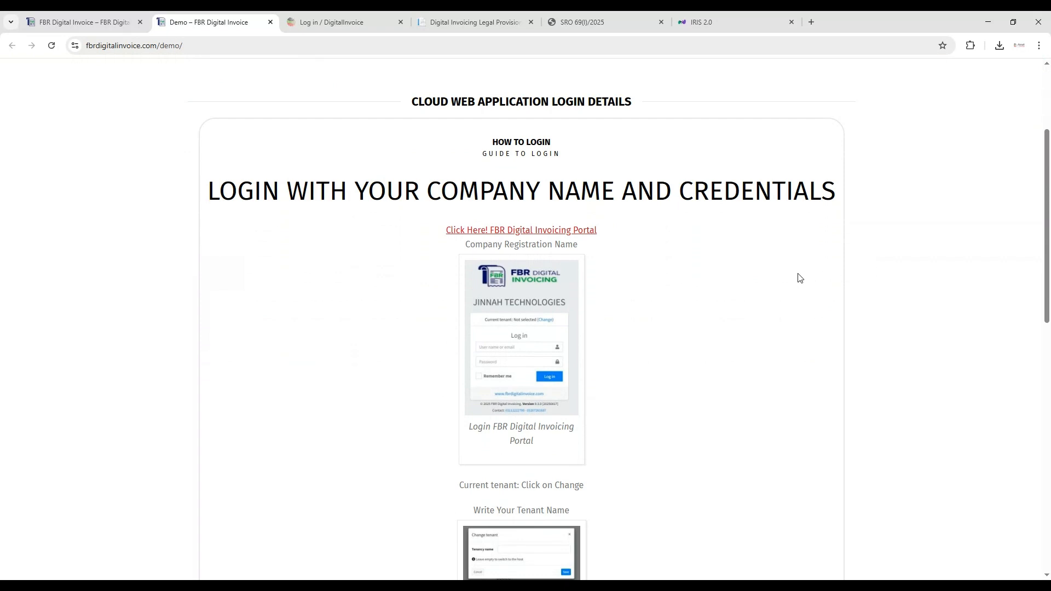
scroll(730, 249, "down", 5)
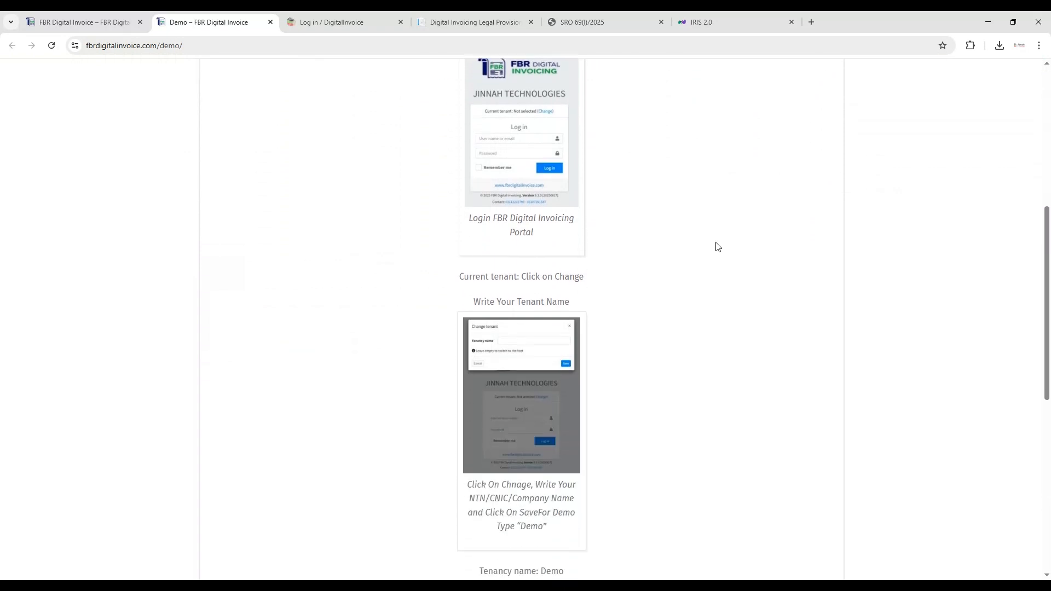
scroll(718, 247, "down", 3)
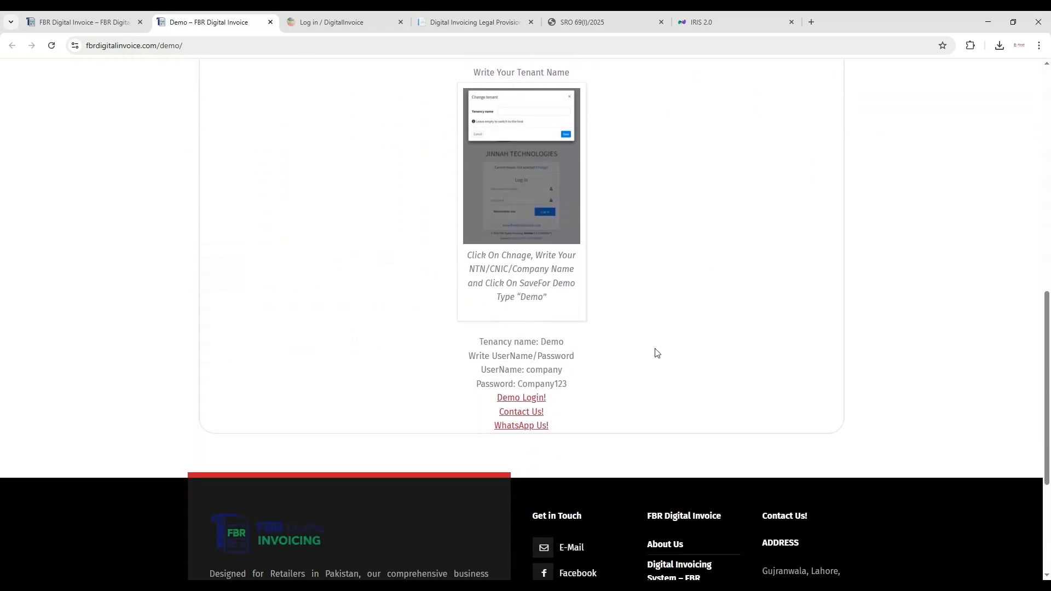
- Open the demo login portal from the instructions and close the older login page
left_click(519, 398)
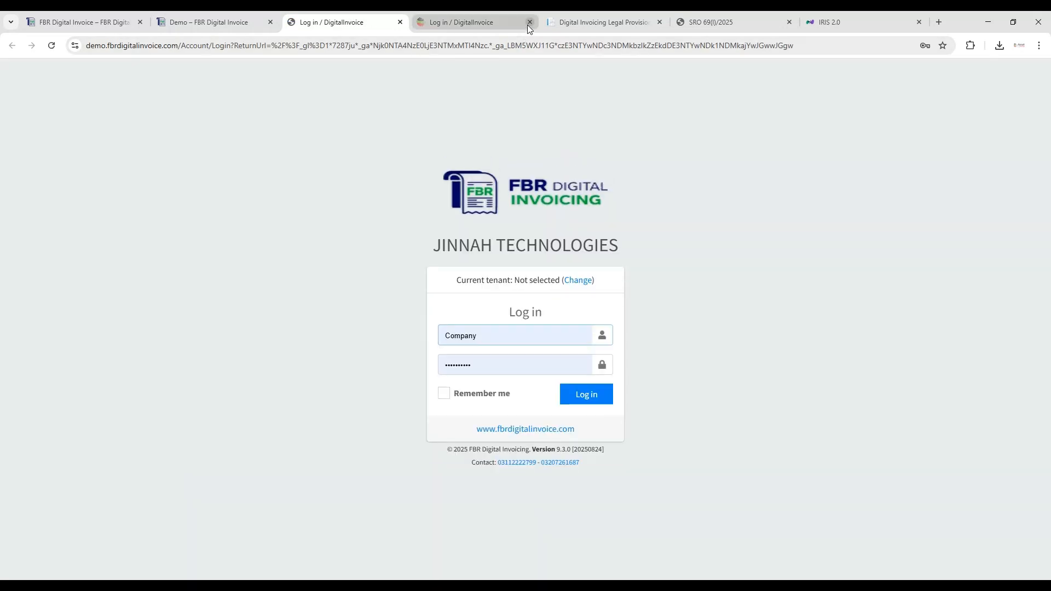
left_click(529, 23)
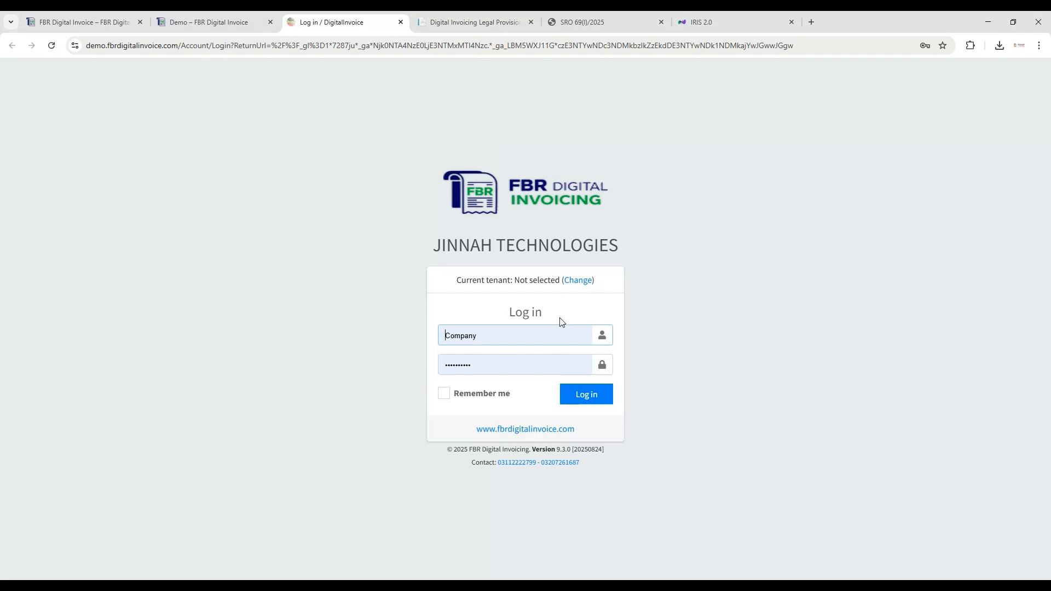
- Change the current tenant to Demo on the login page
left_click(570, 281)
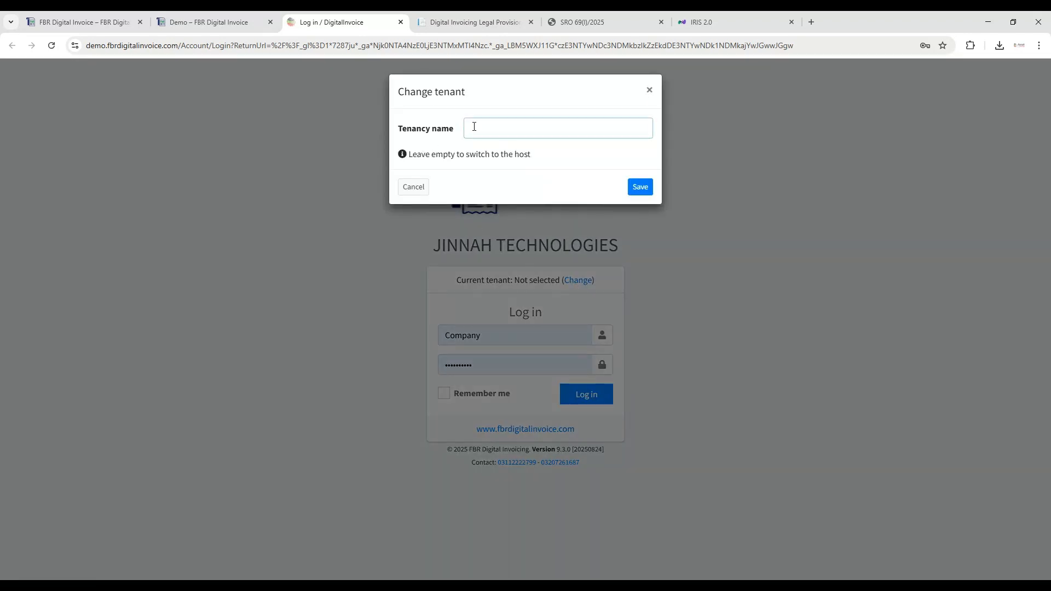
type("Demo")
left_click(641, 188)
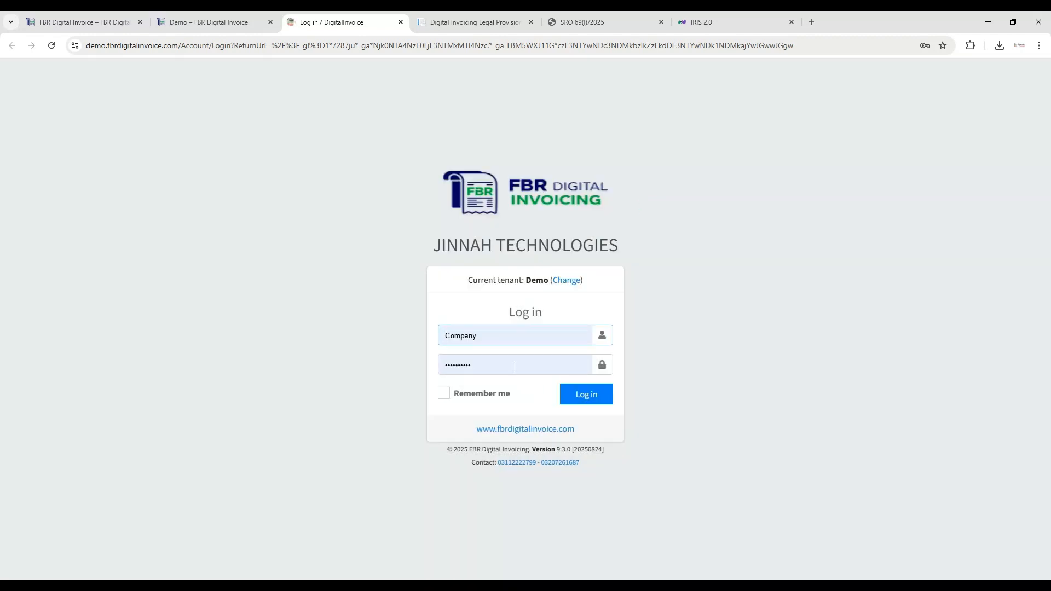
double_click(489, 338)
left_click(482, 317)
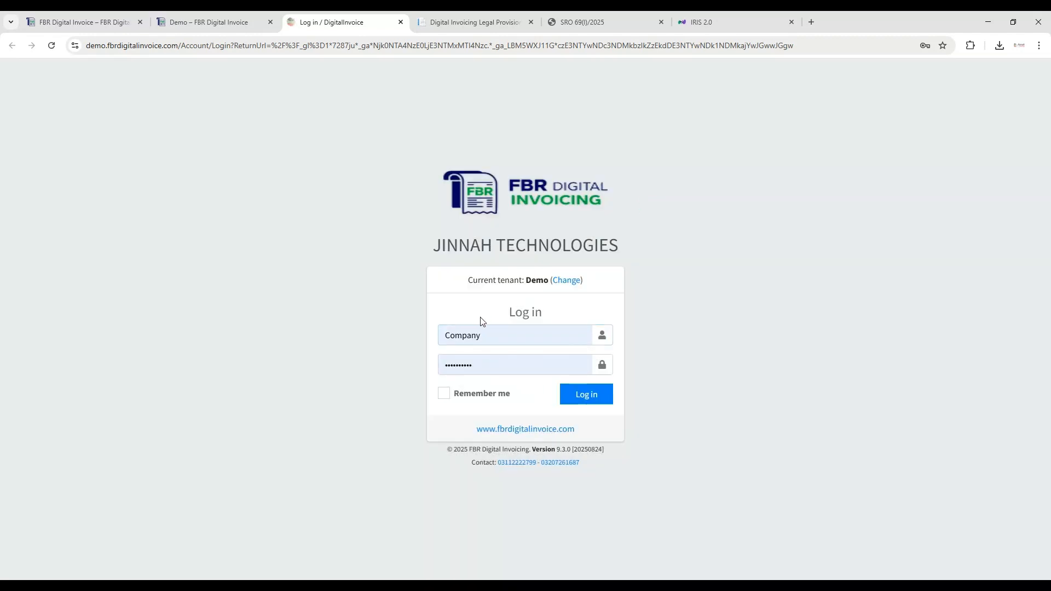
left_click(490, 366)
double_click(482, 322)
double_click(491, 341)
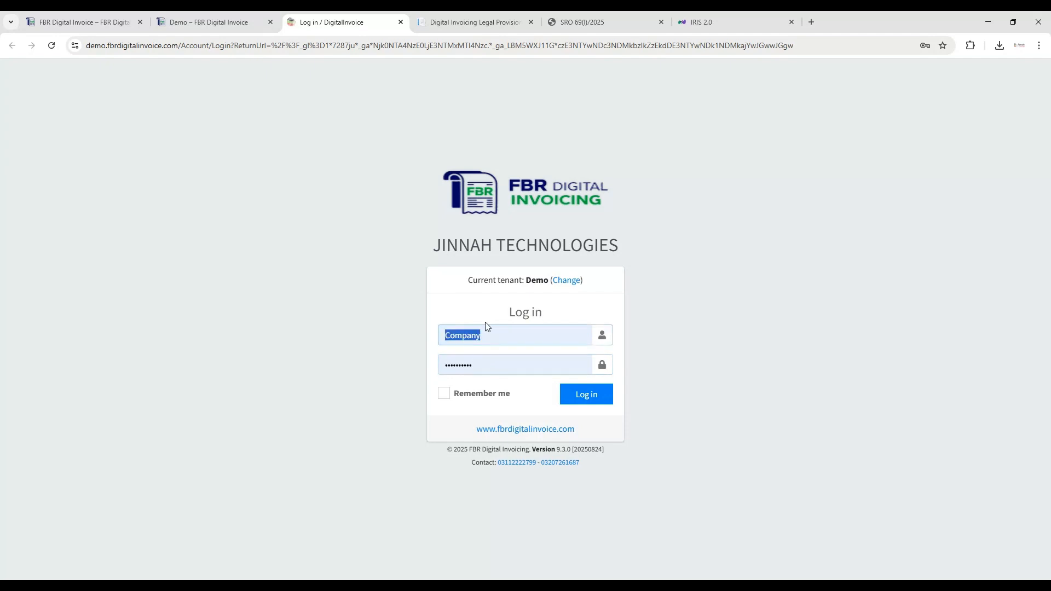
left_click(485, 321)
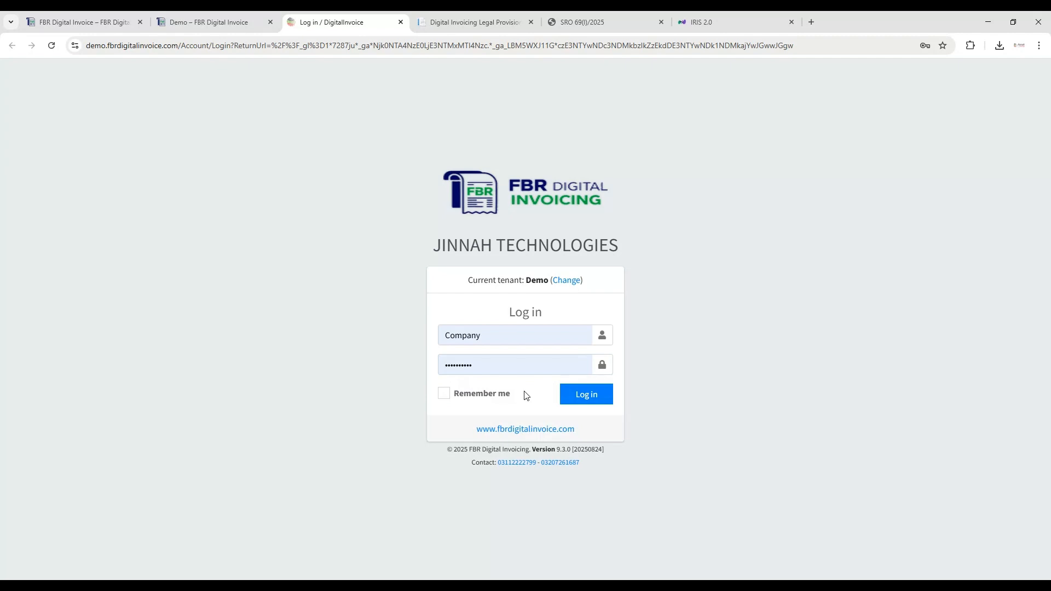
- Log in to the demo tenant with the prefilled company user name and password
double_click(469, 338)
left_click(498, 365)
left_click(567, 403)
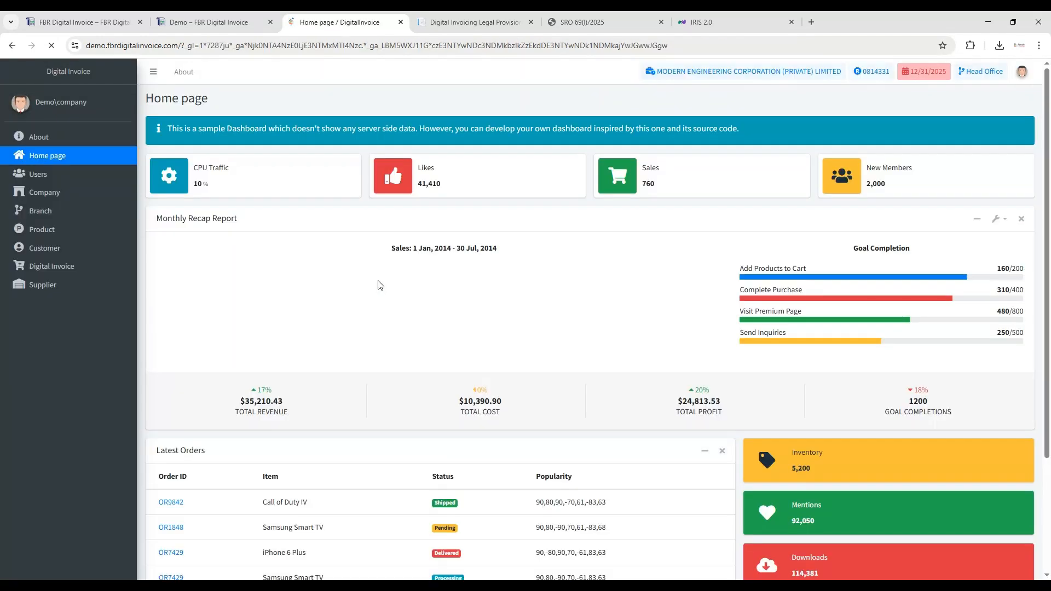
- Dismiss the browser's password warning and look over the home page dashboard
scroll(515, 294, "down", 3)
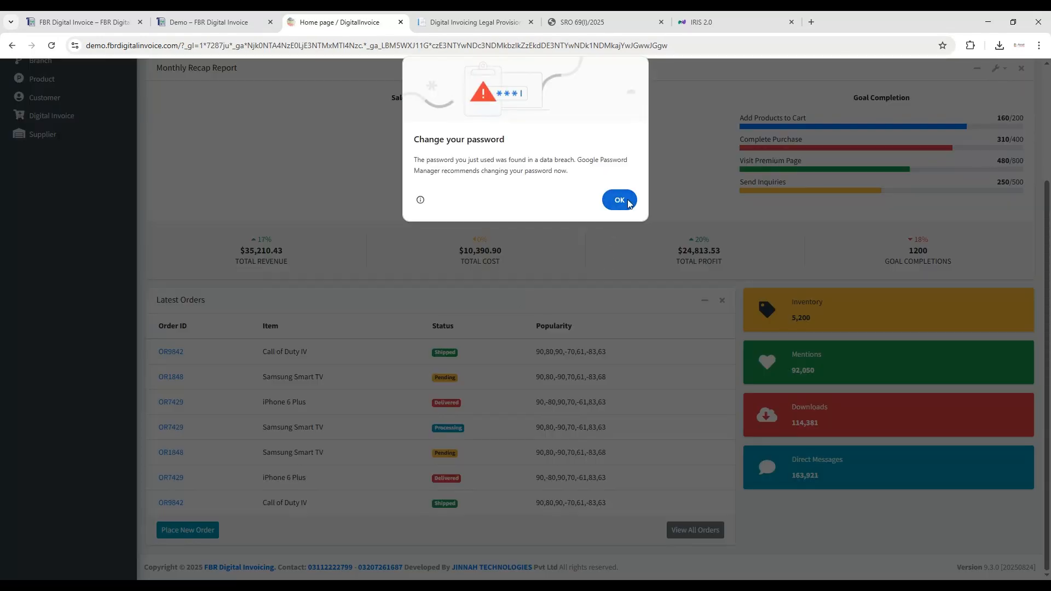
left_click(619, 199)
scroll(630, 329, "up", 3)
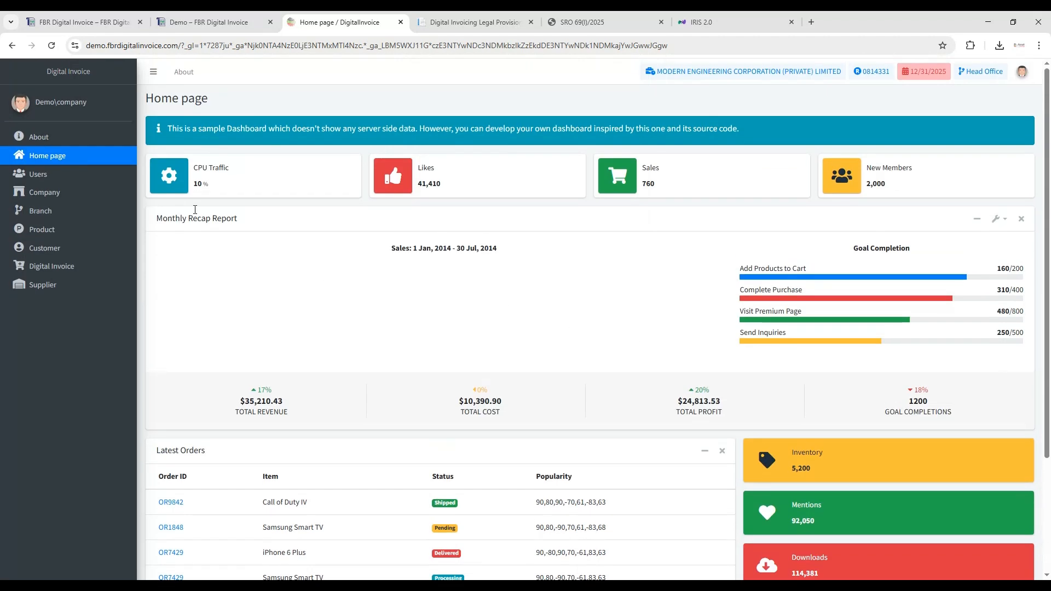
- View the About page, and open the Company list
left_click(86, 137)
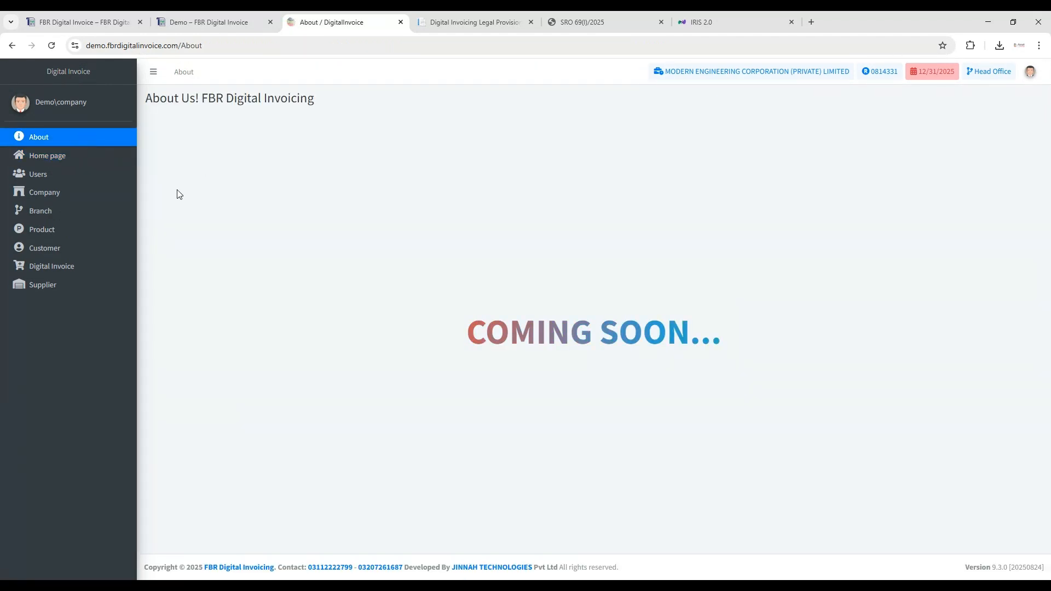
left_click(66, 197)
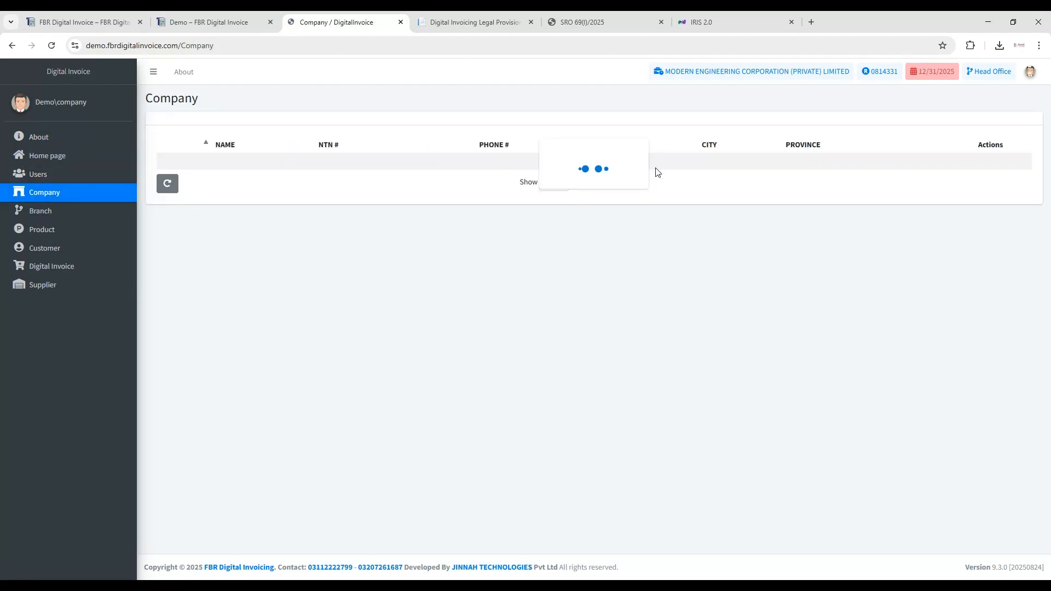
- Open the listed company's record for editing and look over its company name field
left_click(971, 164)
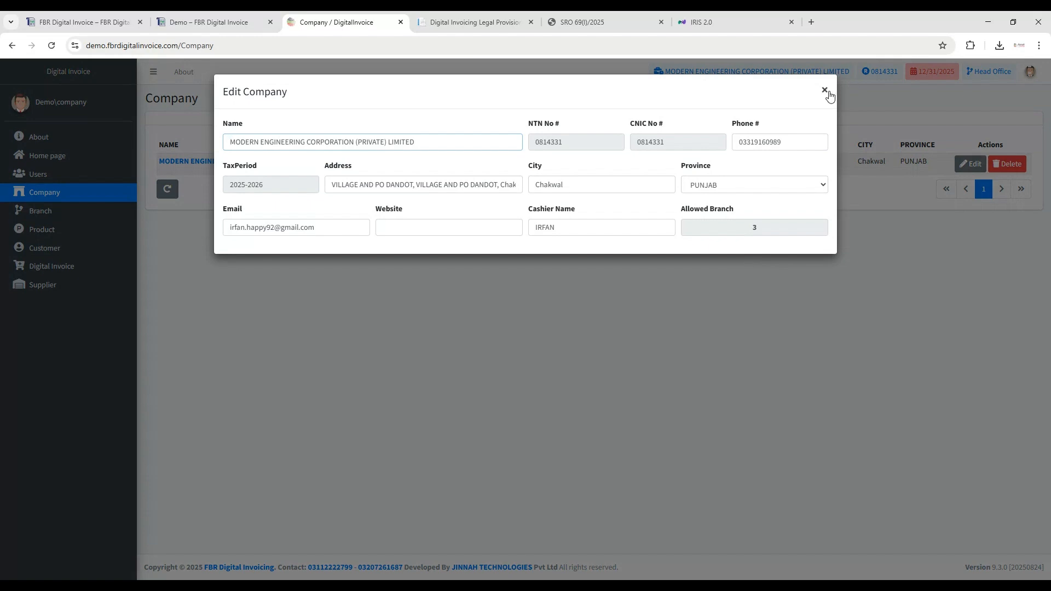
left_click(826, 91)
left_click(972, 165)
left_click_drag(417, 144, 226, 146)
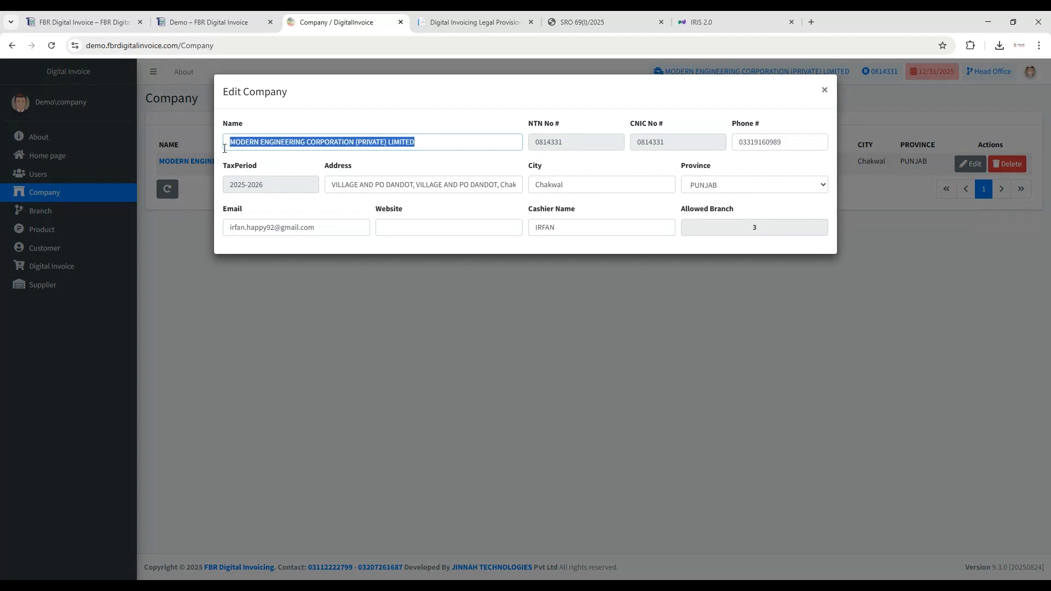
left_click(505, 160)
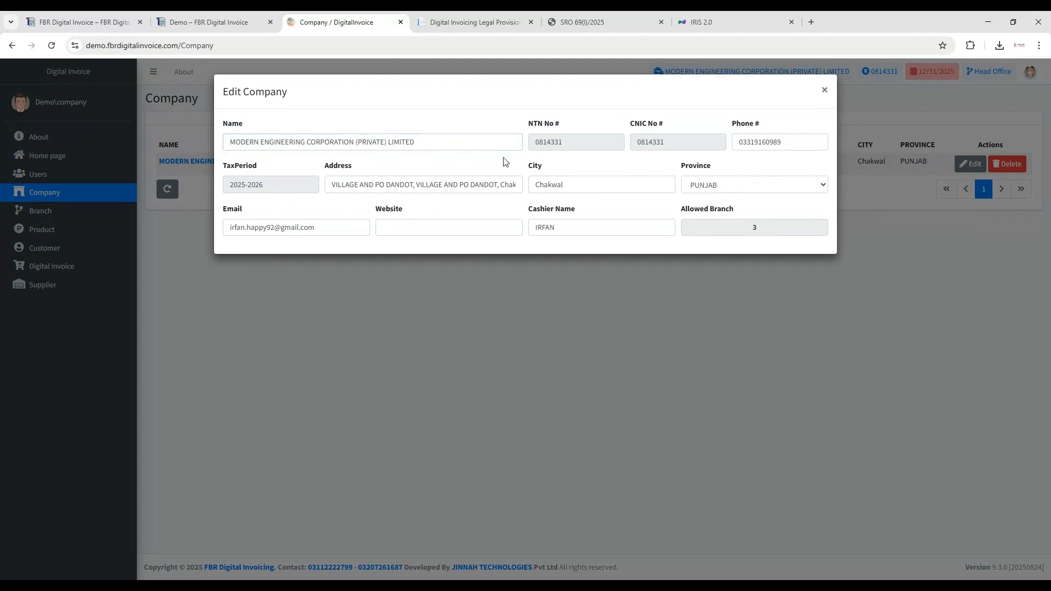
- Examine the company's NTN, CNIC, tax period, address, city and province fields
double_click(549, 142)
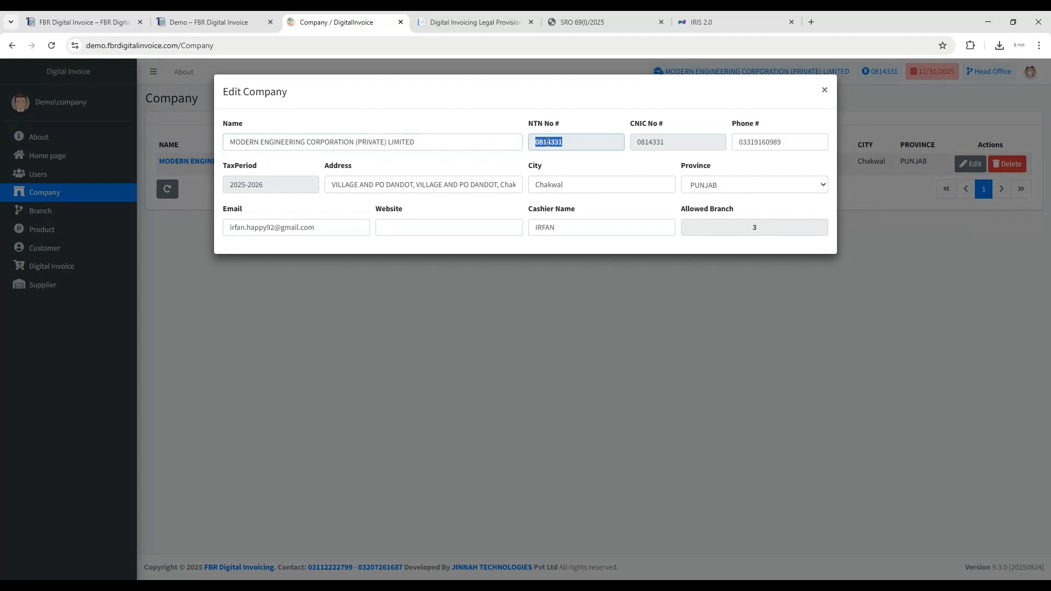
double_click(647, 143)
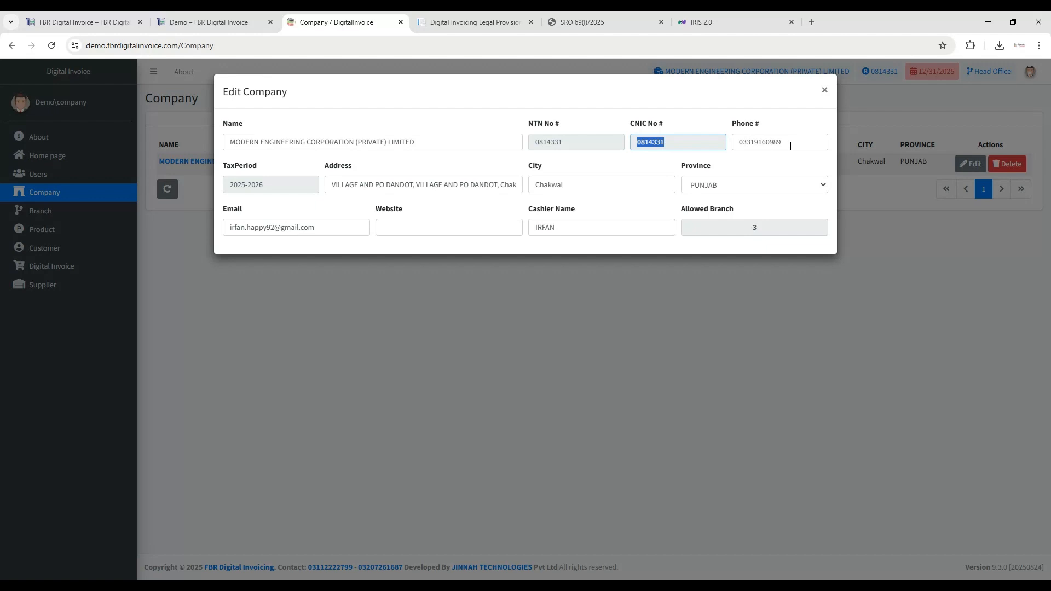
double_click(285, 190)
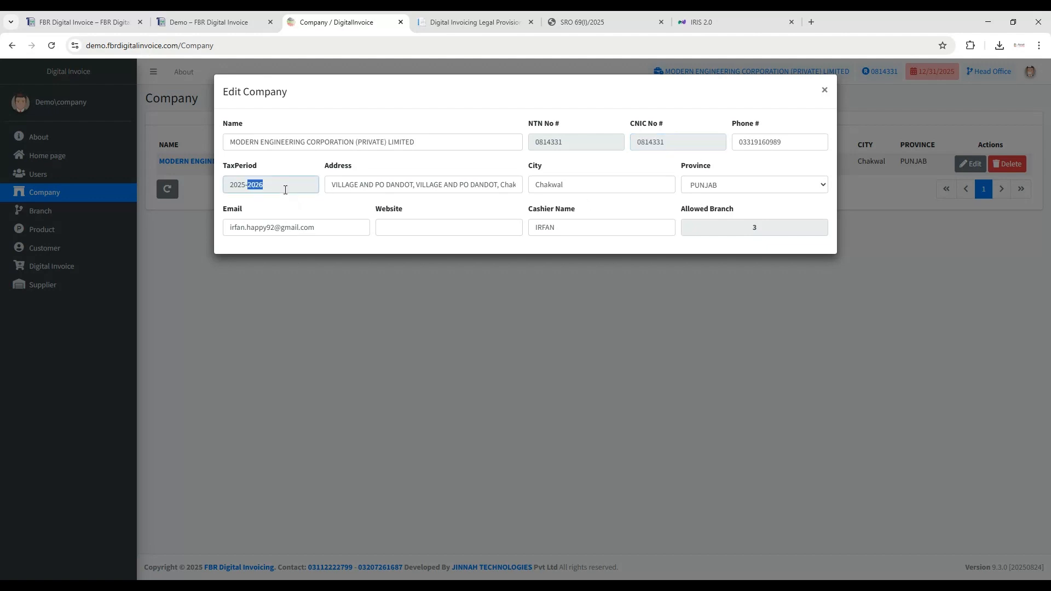
double_click(366, 187)
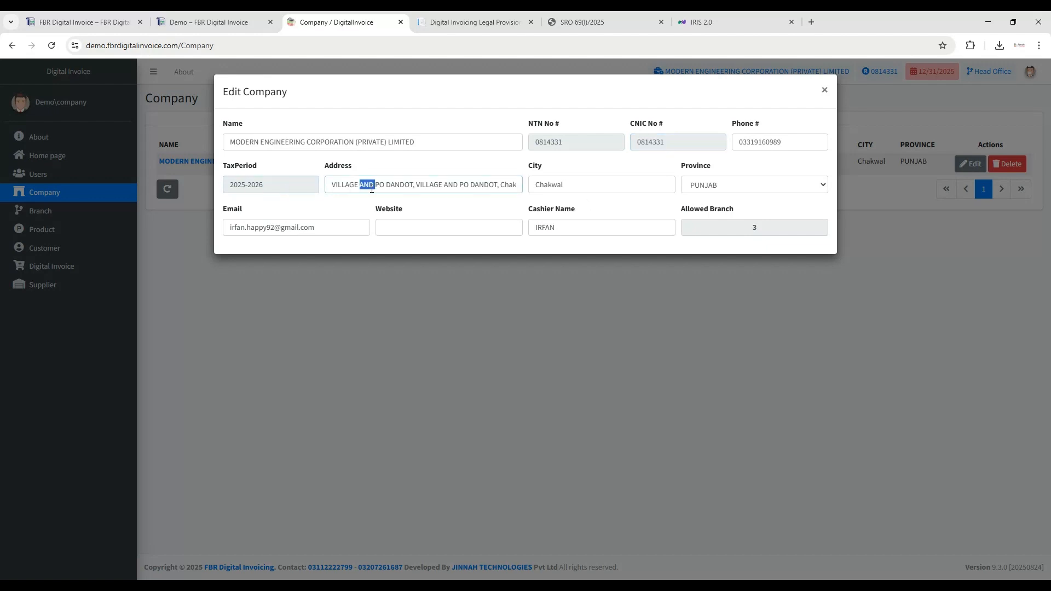
left_click(579, 185)
double_click(580, 186)
left_click(727, 192)
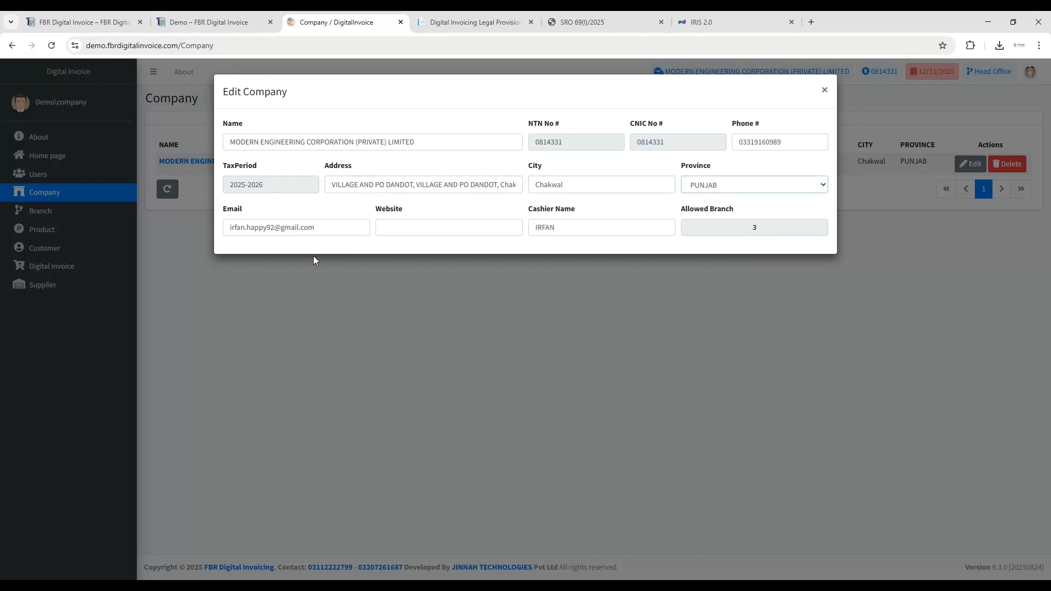
- Review the company's email, website, cashier name and allowed branch fields, and close the record without changes
left_click_drag(318, 230, 227, 228)
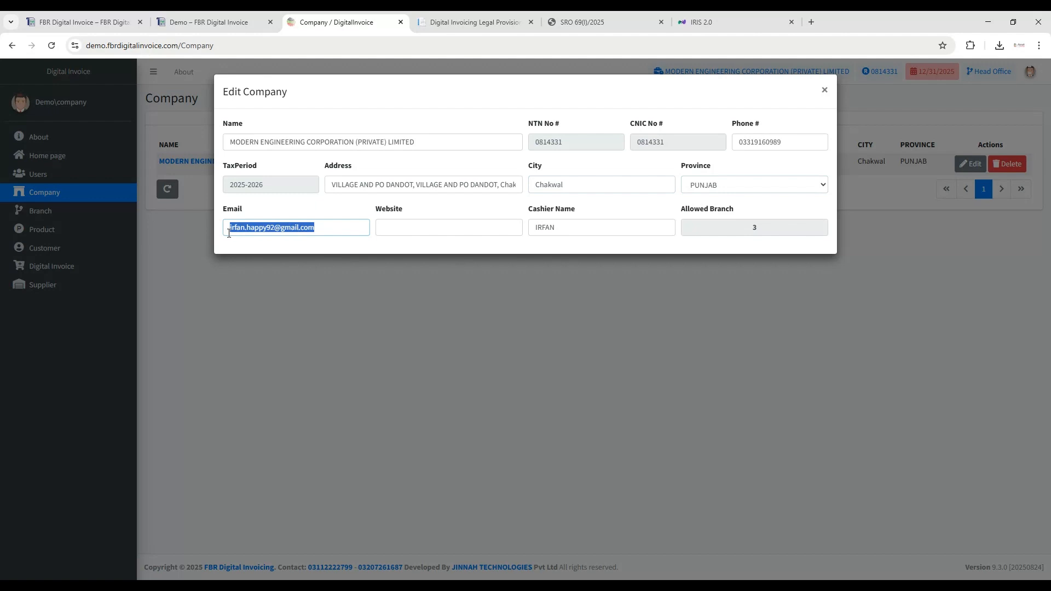
left_click(330, 248)
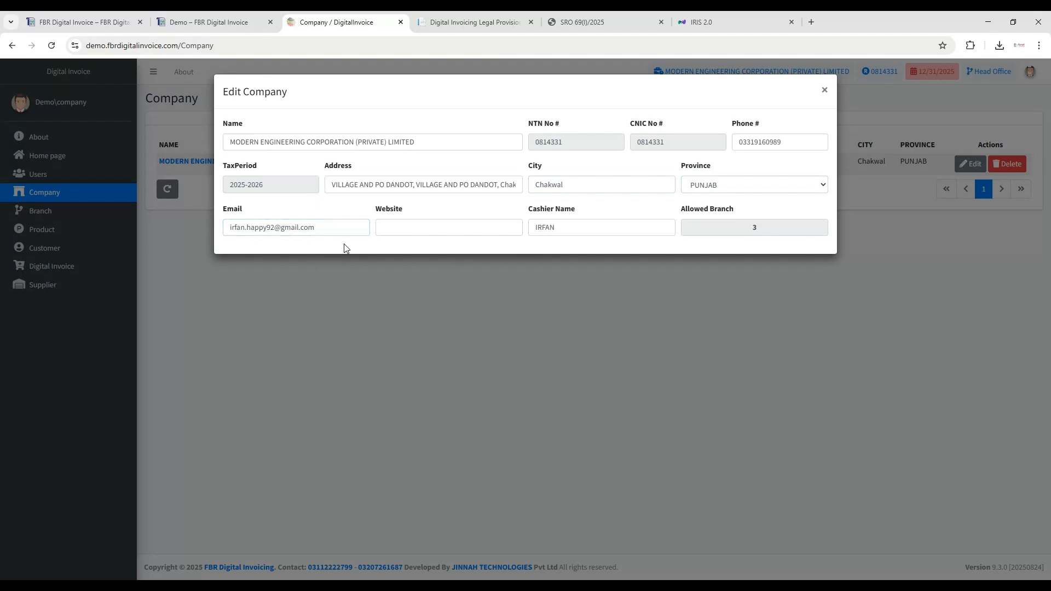
left_click(395, 229)
double_click(573, 228)
double_click(755, 230)
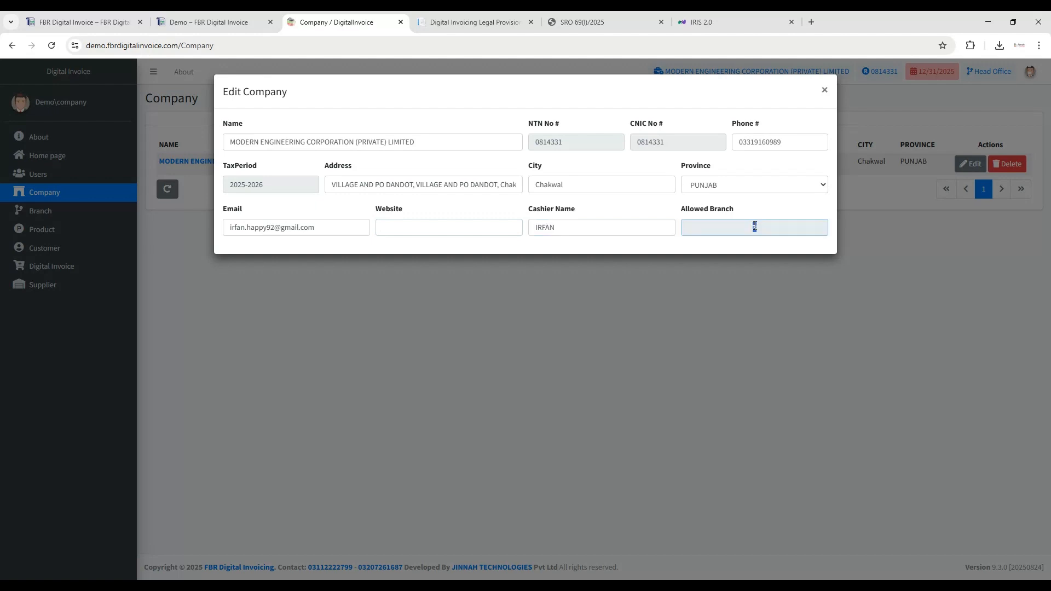
left_click(682, 248)
left_click(824, 90)
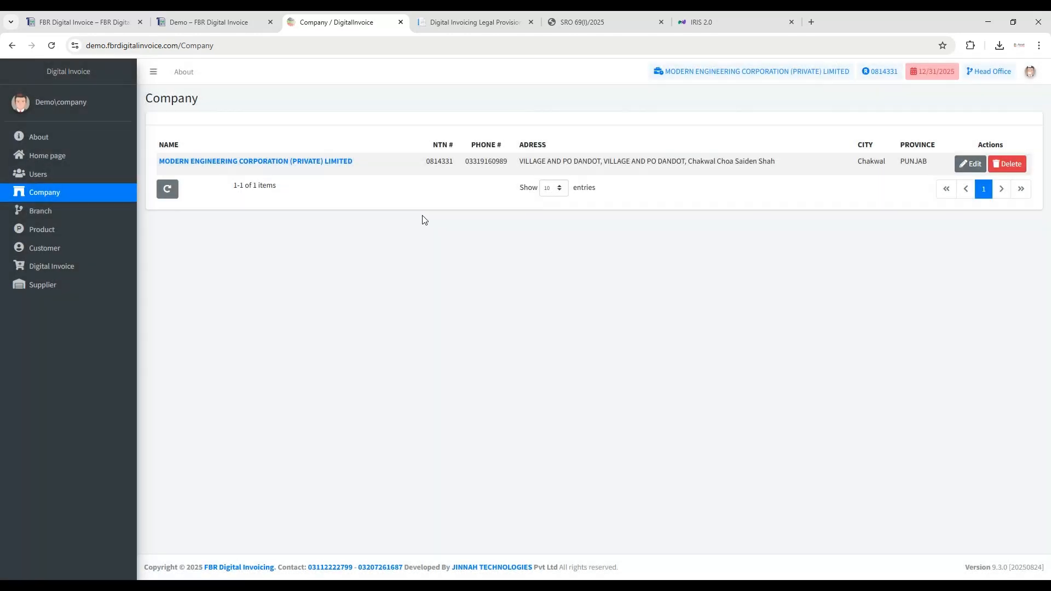
- In the Branch list, look over the blank New Branch form and the Chakwal Branch record, closing both without changes
left_click(41, 211)
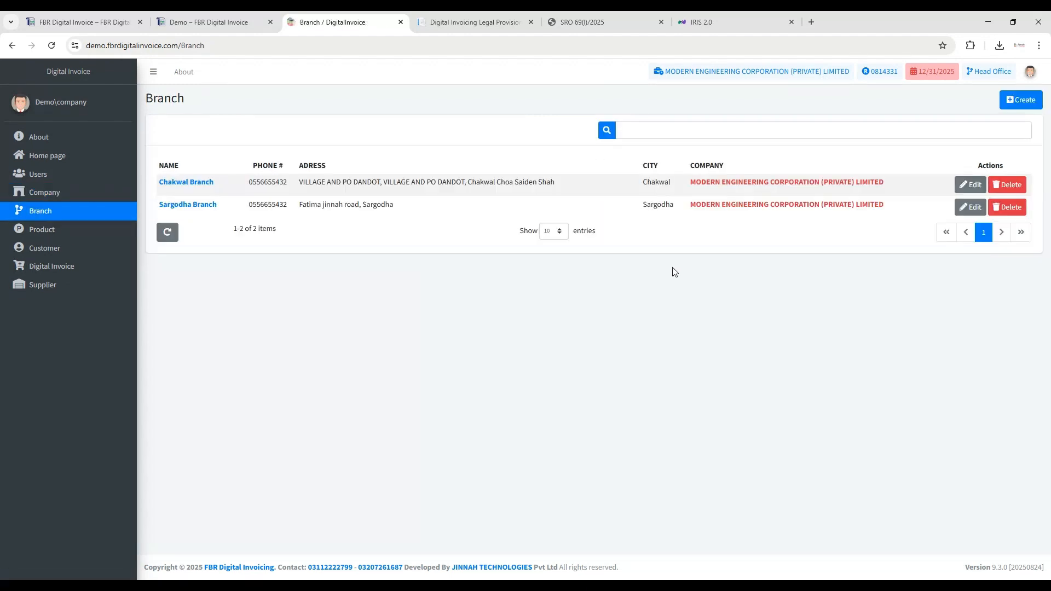
left_click(1018, 101)
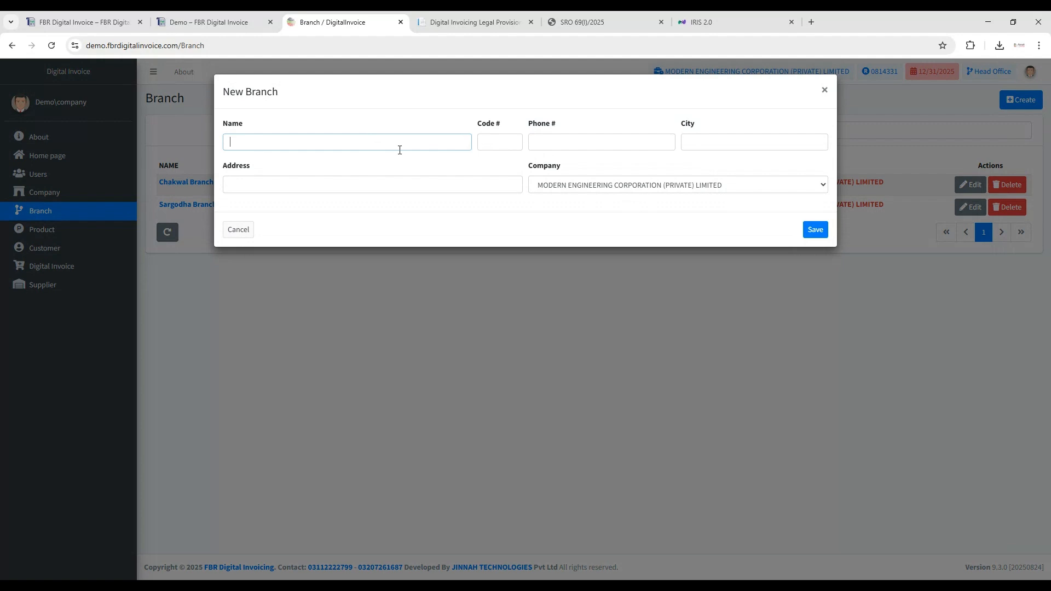
left_click(485, 143)
left_click(564, 153)
key("Tab")
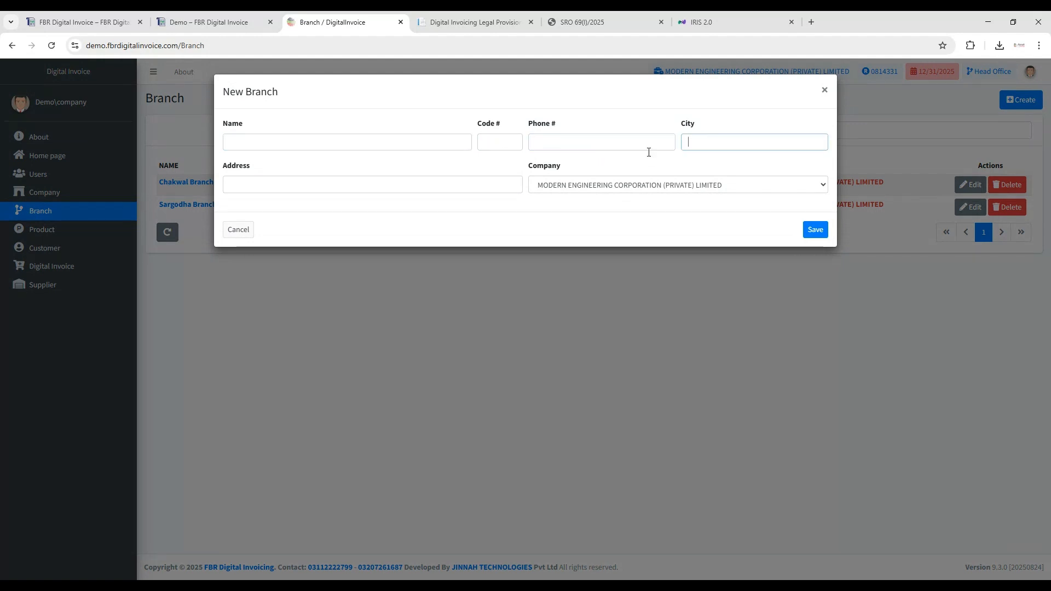
left_click(464, 188)
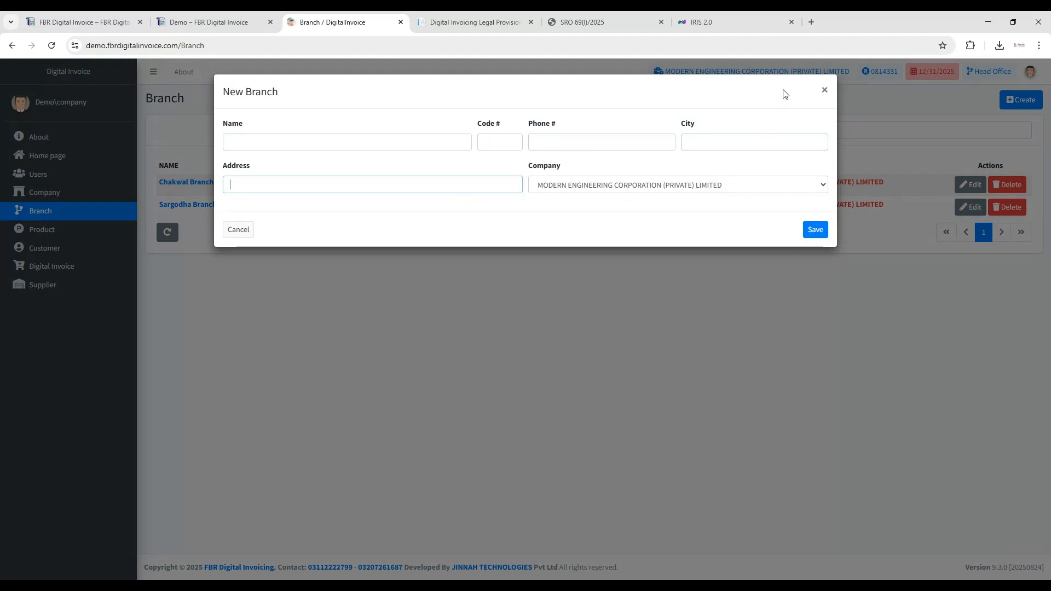
left_click(828, 95)
left_click(970, 183)
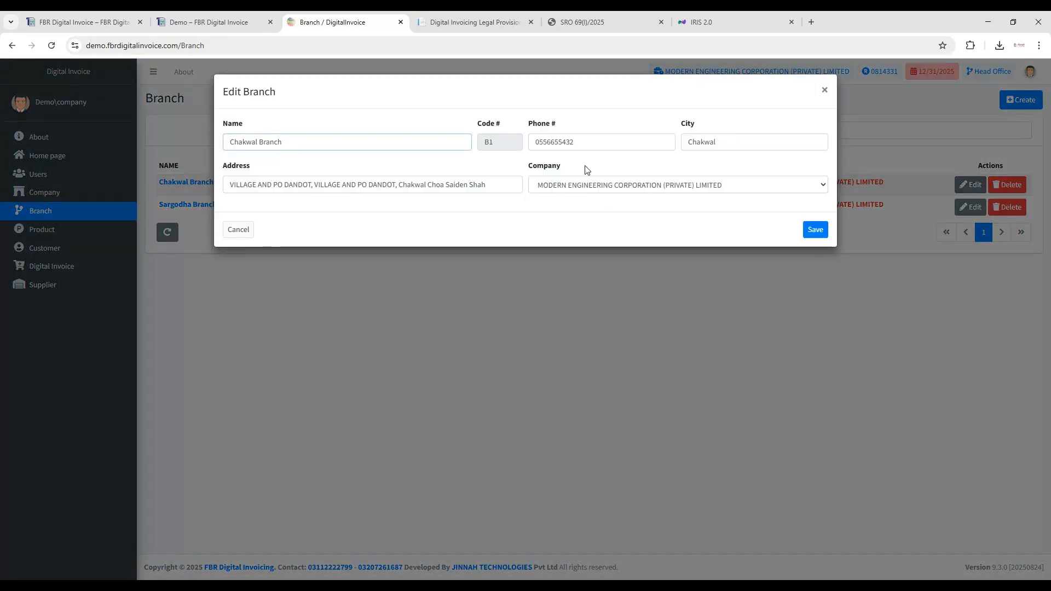
left_click(825, 90)
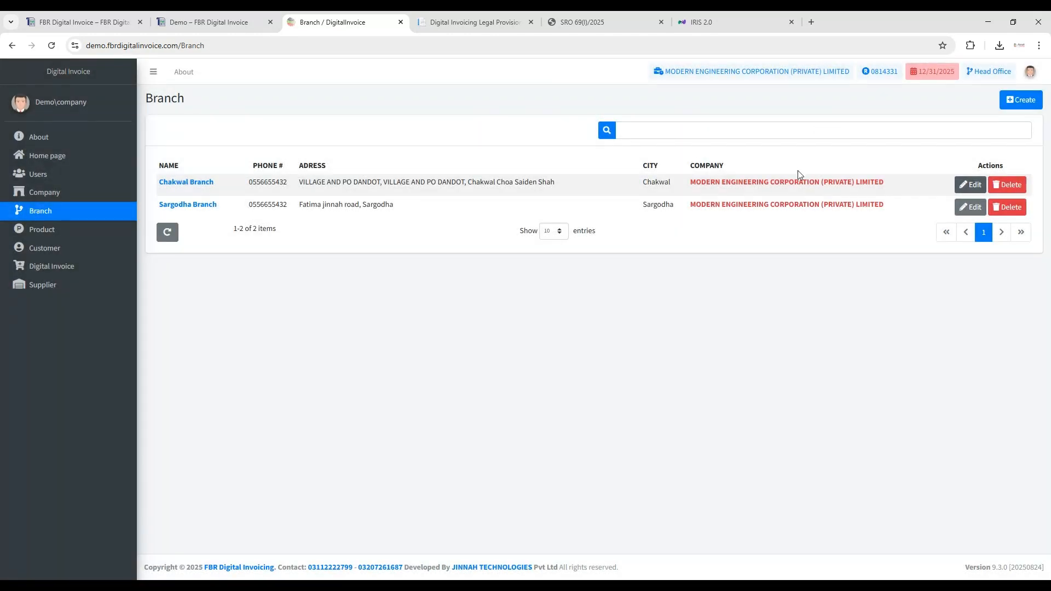
- In the Users list, view the new user form's details, roles and branch selection, and close it without saving
left_click(77, 181)
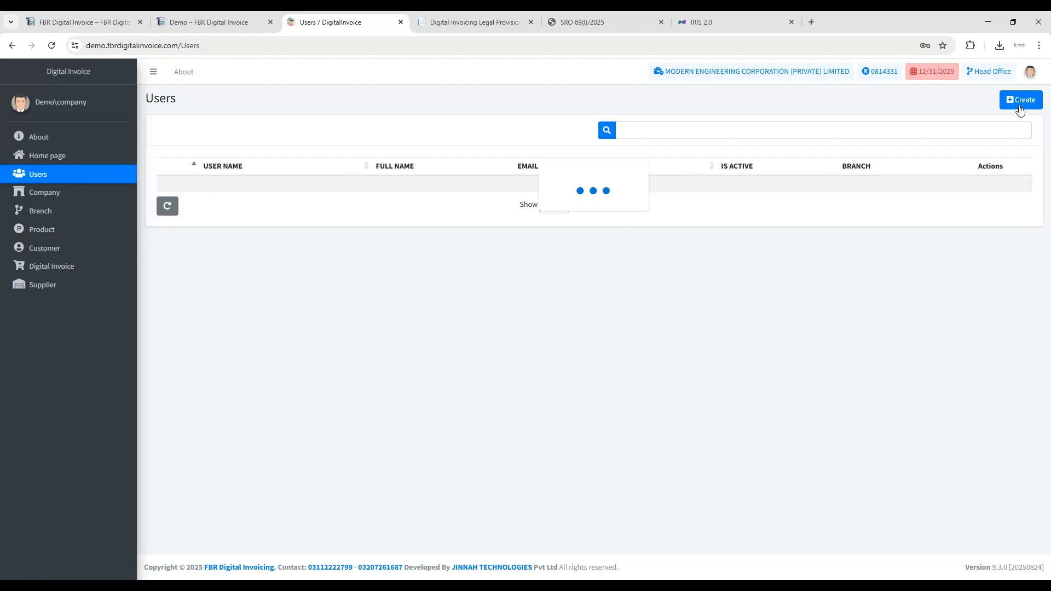
left_click(1018, 100)
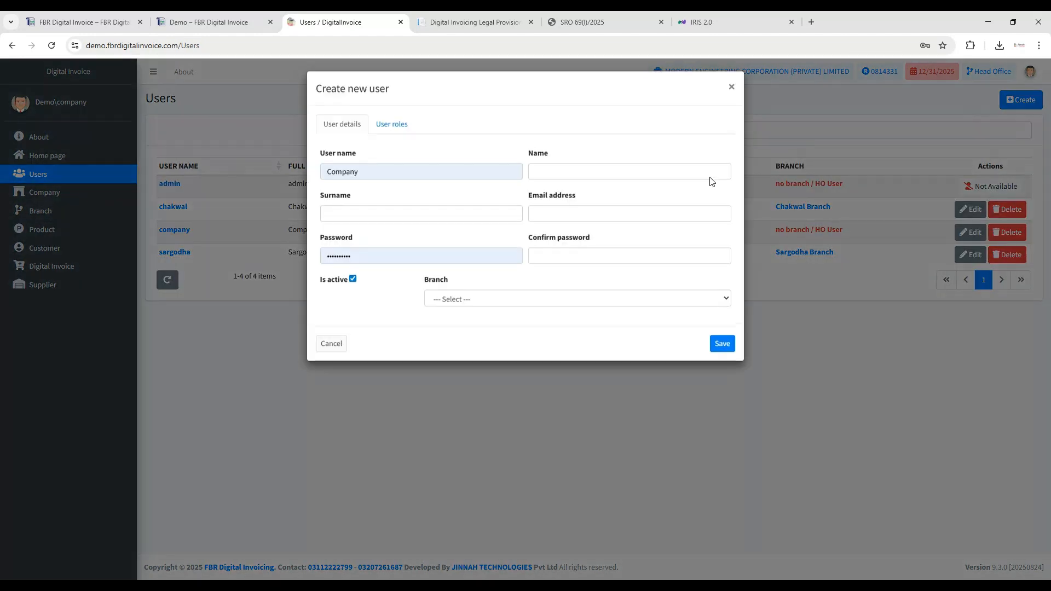
left_click(389, 127)
left_click(352, 131)
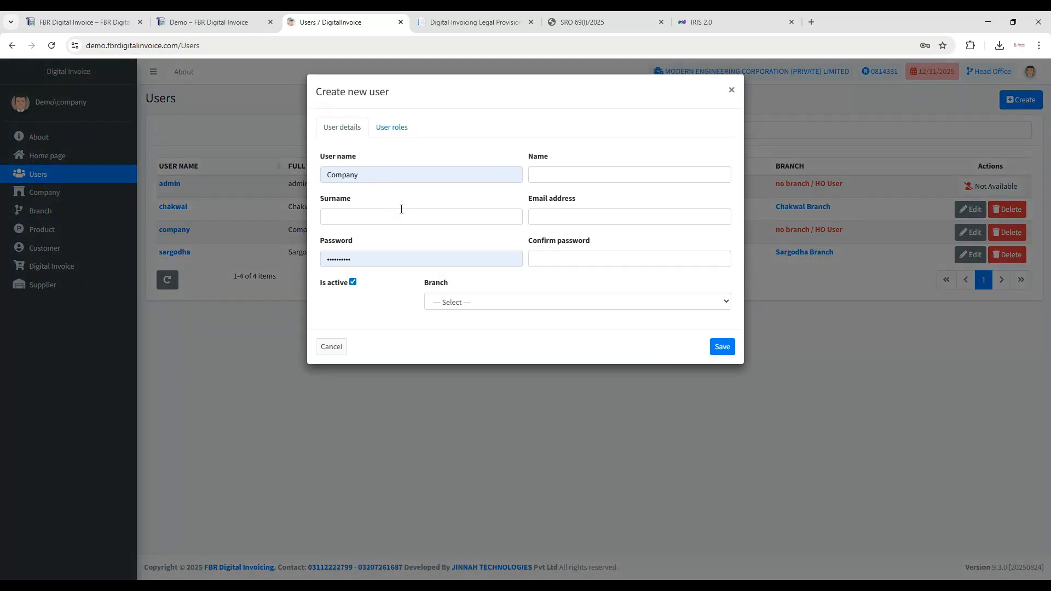
left_click(505, 306)
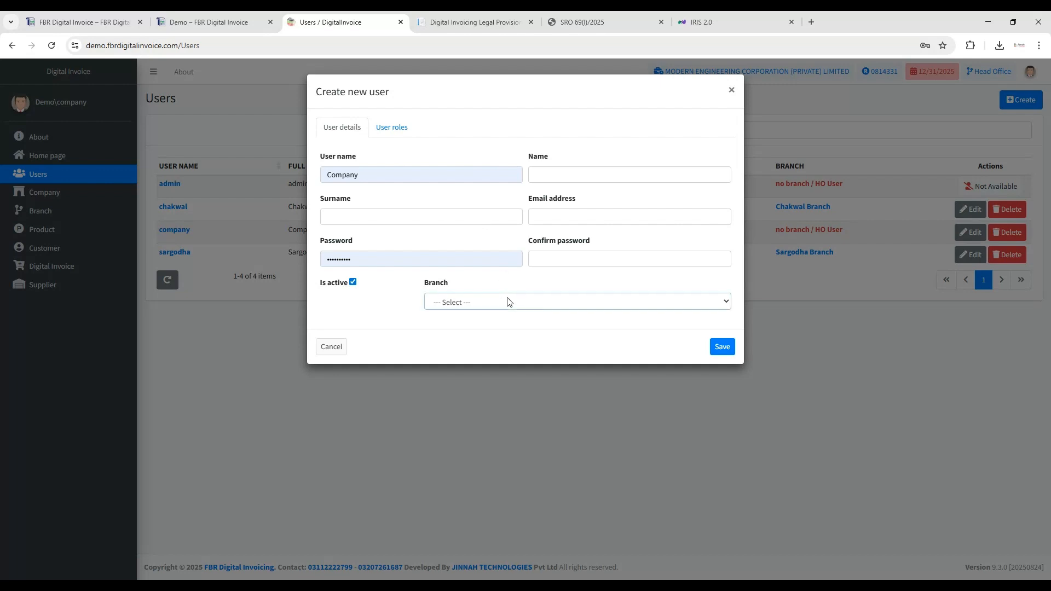
left_click(497, 345)
left_click(732, 91)
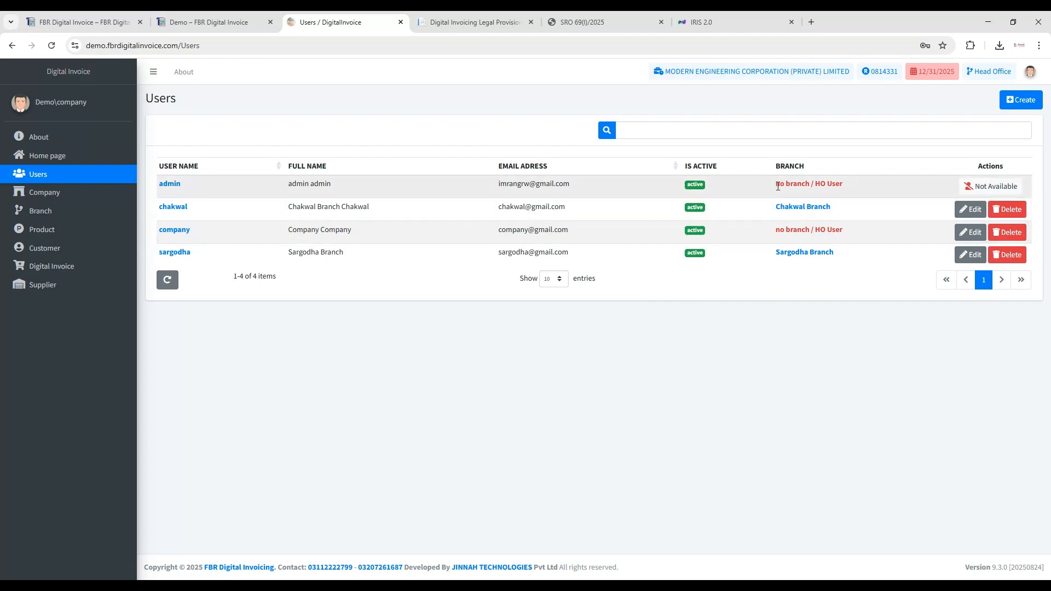
- Examine the branch assignments of the head office and branch users, and open the Product list
left_click_drag(778, 187, 848, 189)
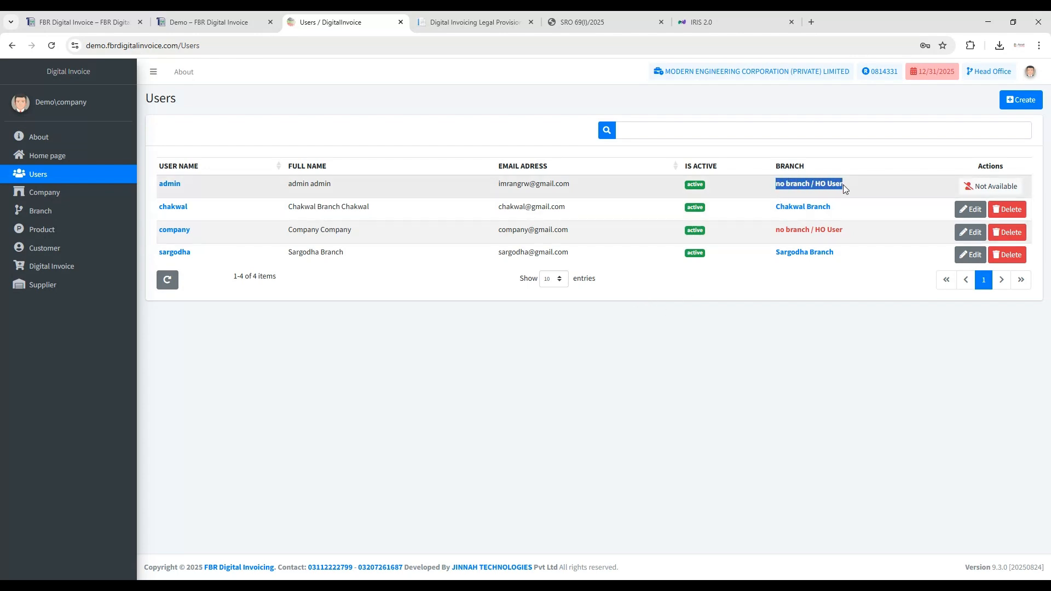
double_click(172, 183)
left_click(419, 296)
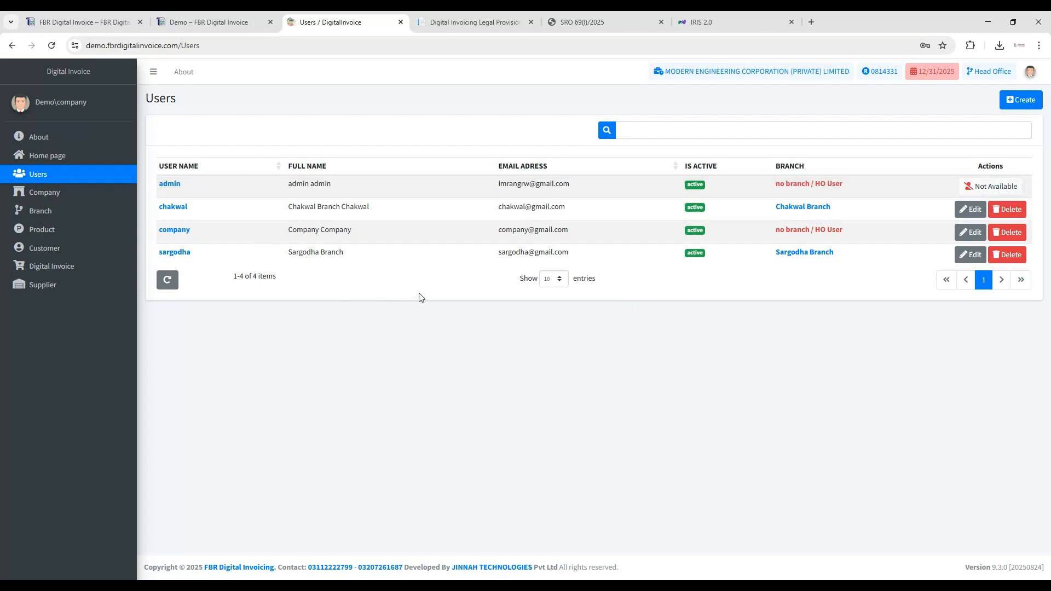
double_click(175, 230)
left_click_drag(776, 230, 848, 231)
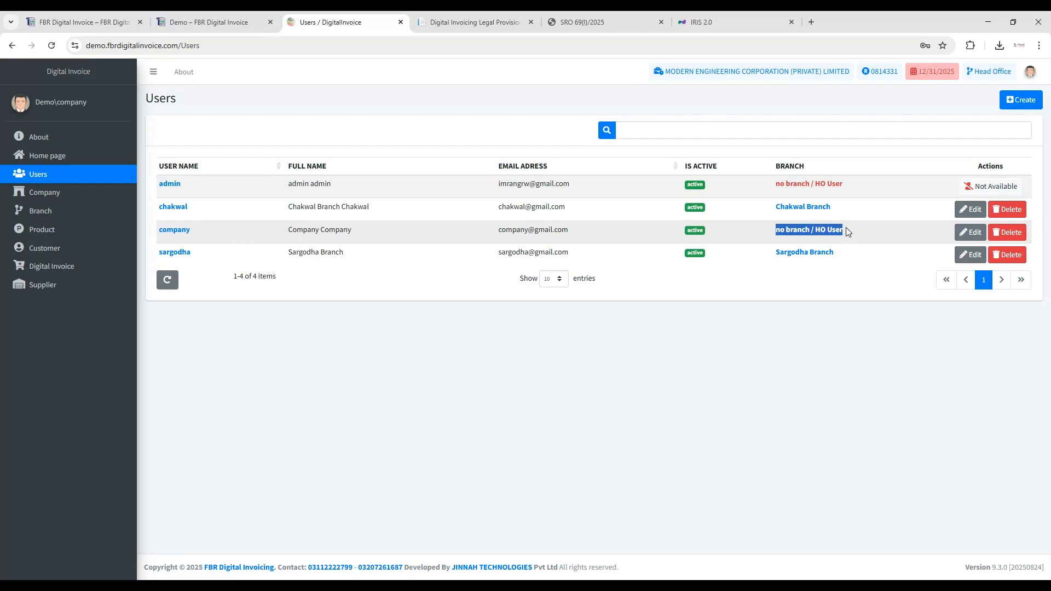
left_click(814, 240)
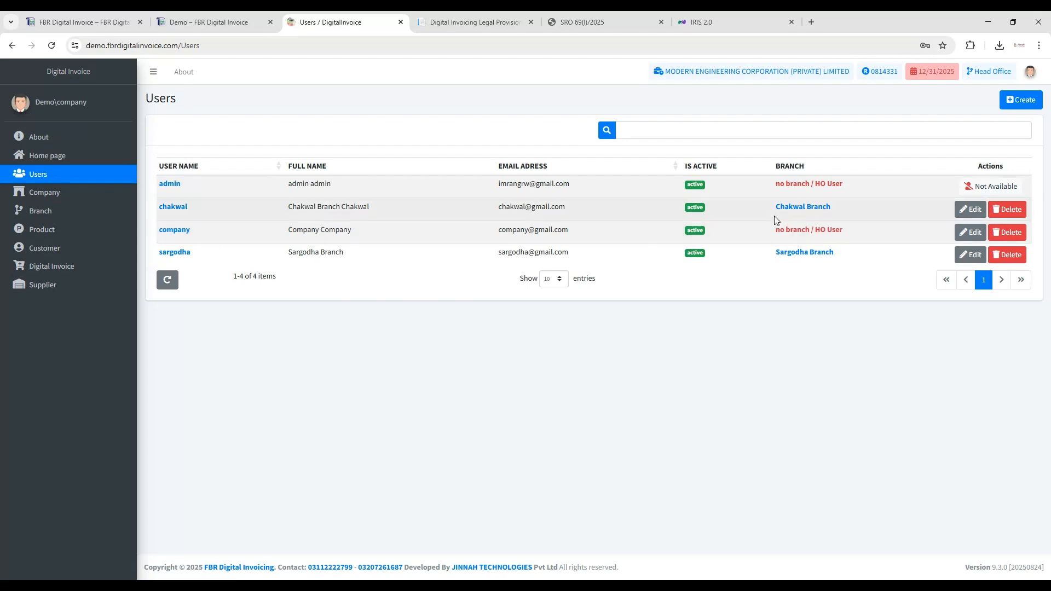
left_click_drag(783, 210, 832, 208)
left_click_drag(833, 253, 782, 293)
left_click(782, 293)
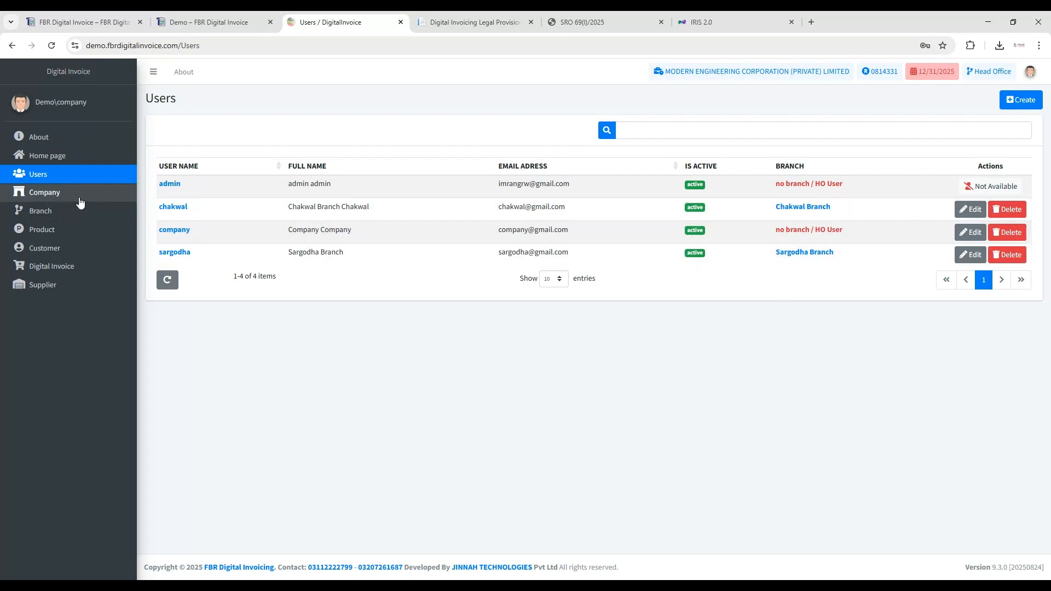
left_click(60, 235)
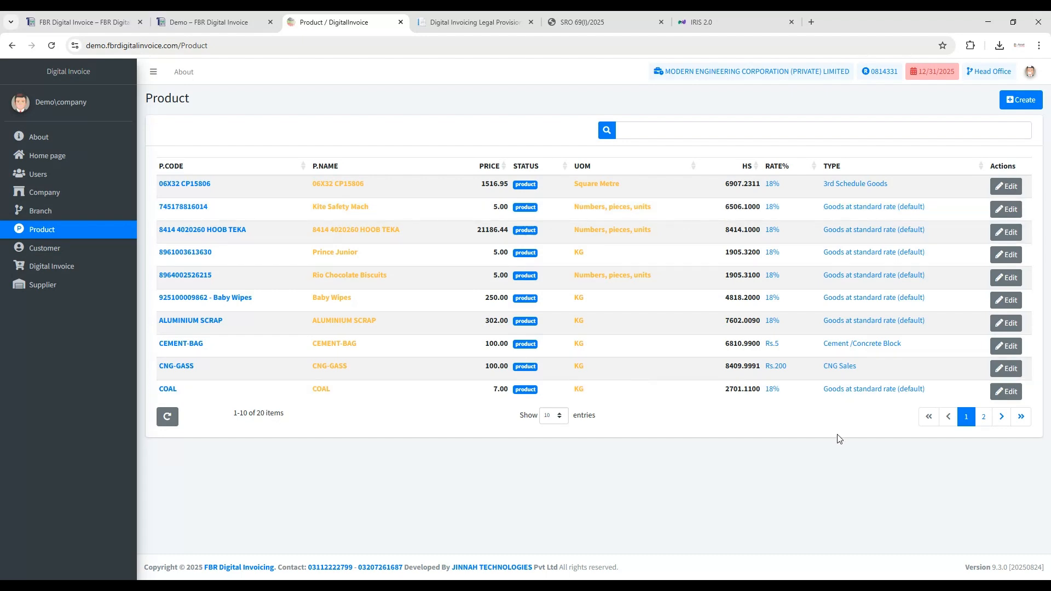
- Open pral.com.pk in a new browser tab, and download the Technical Documentation for DI API (V1.12) from its documents page
left_click(812, 22)
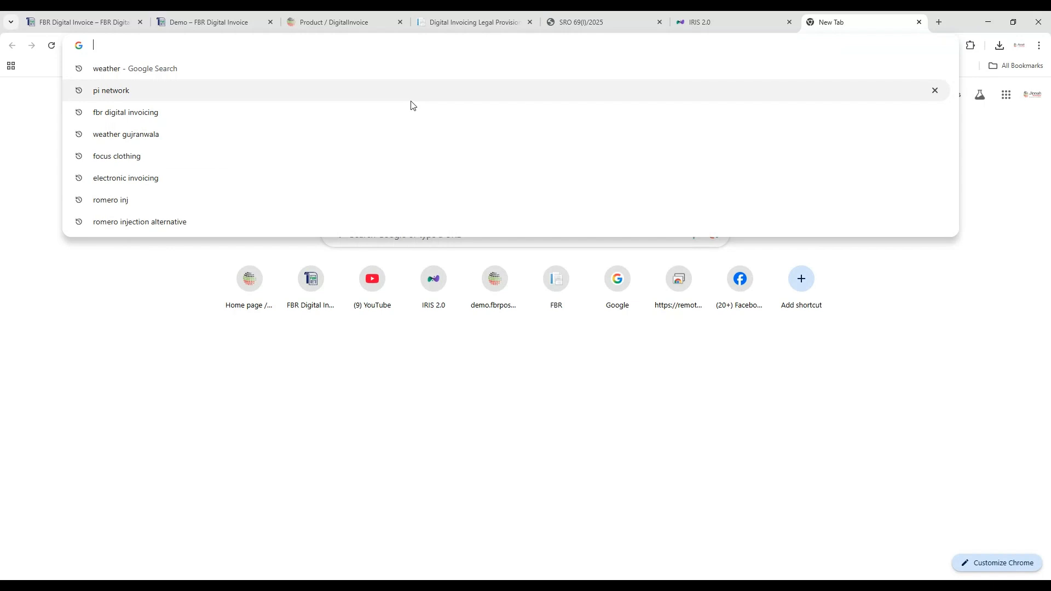
type("p")
key("Return")
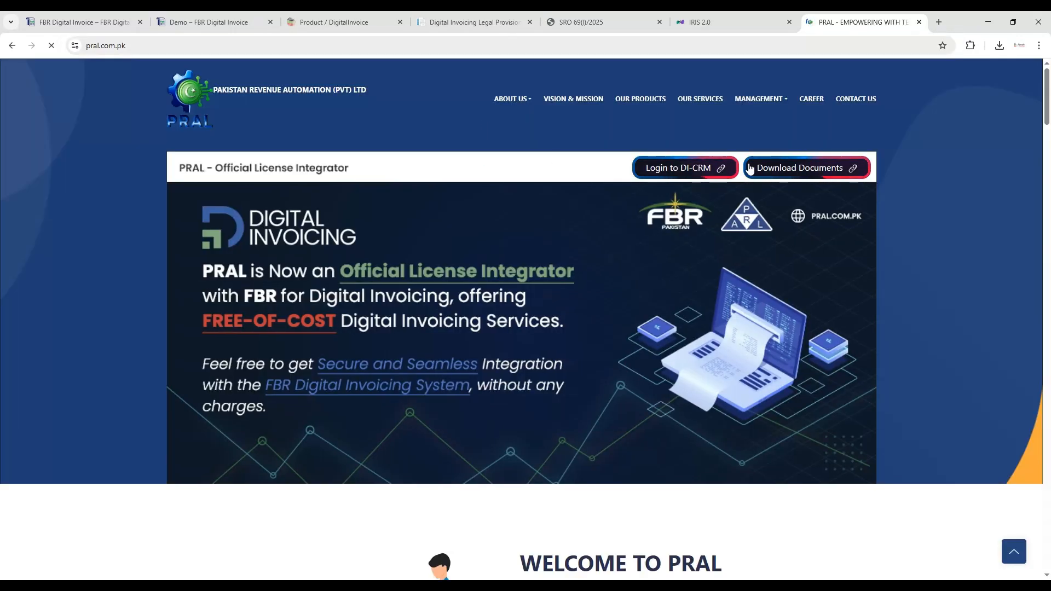
left_click(827, 167)
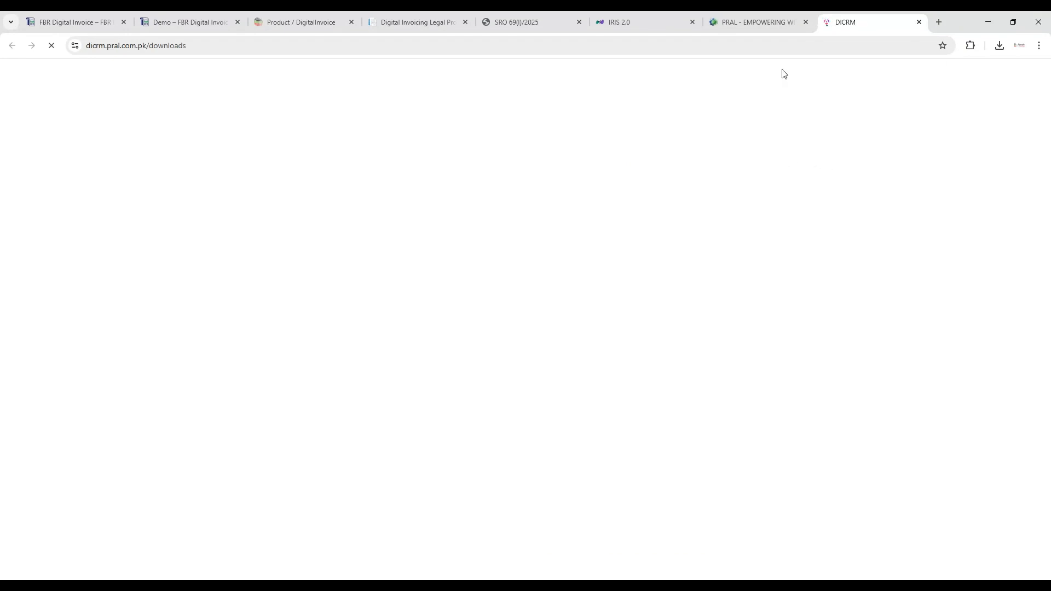
left_click(764, 17)
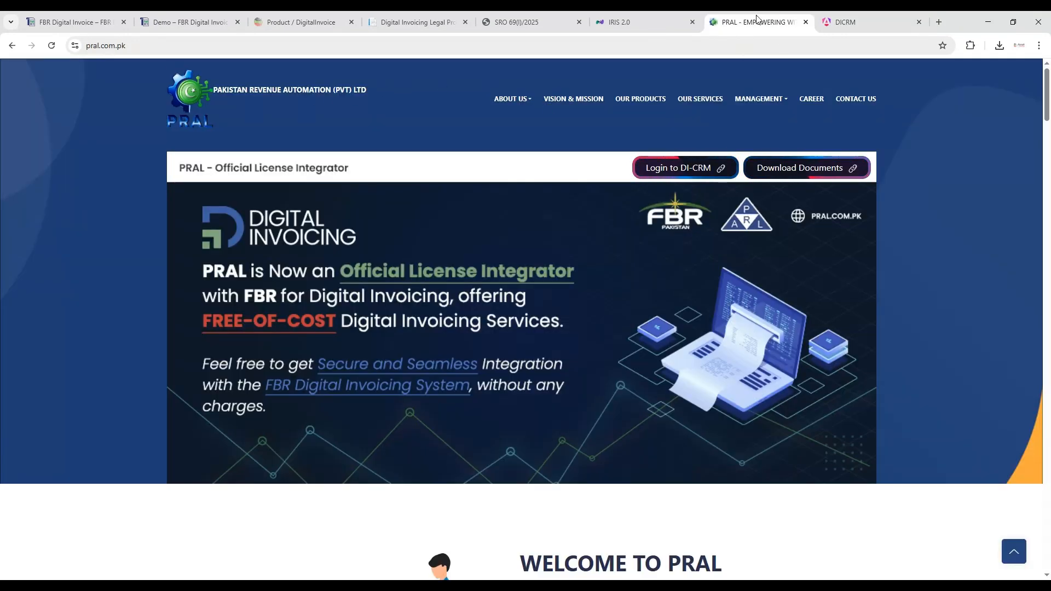
left_click(846, 22)
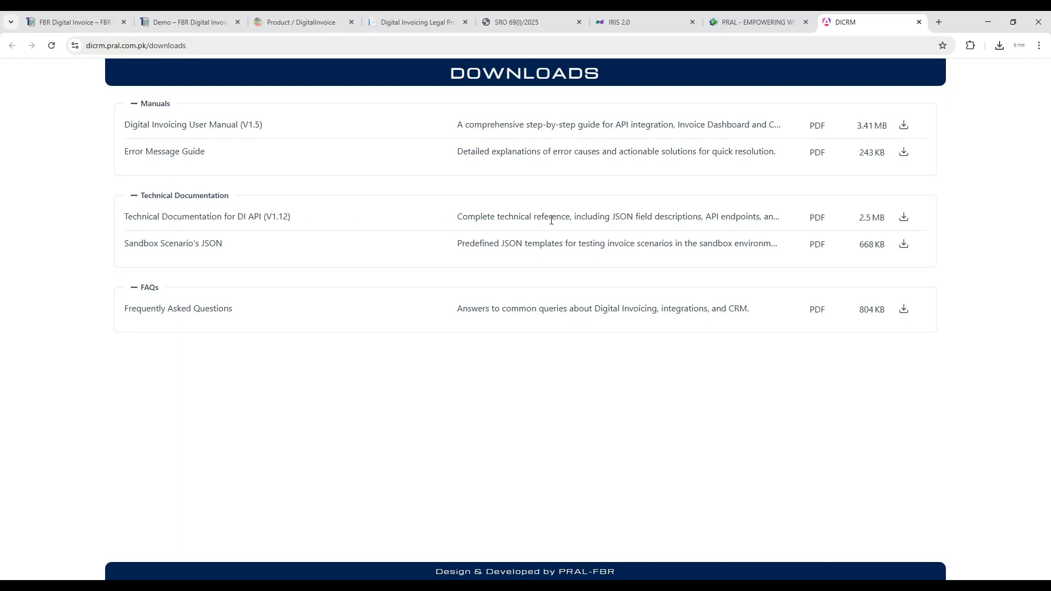
left_click(903, 218)
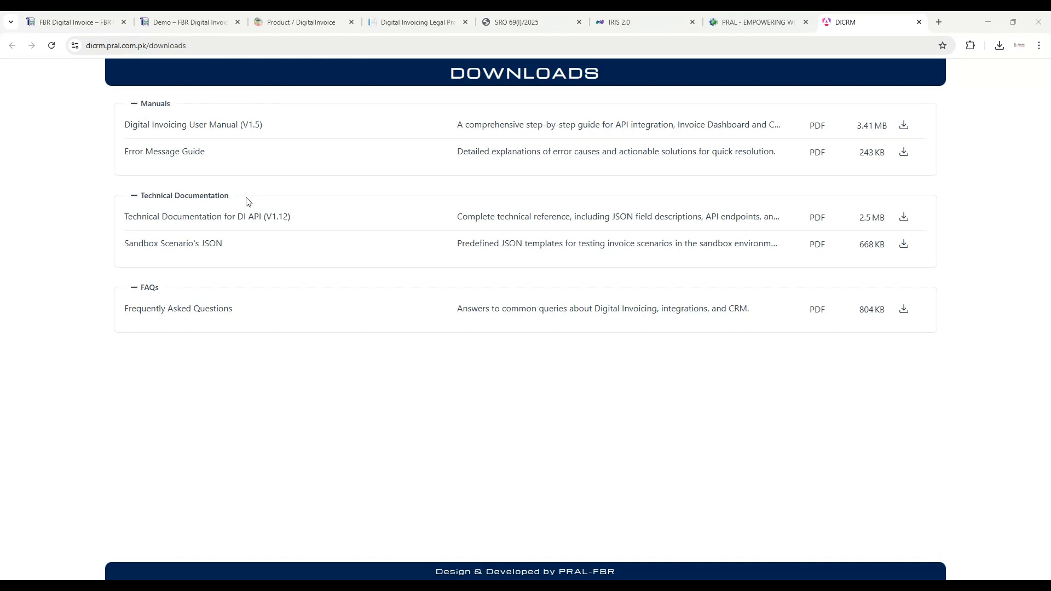
left_click(524, 343)
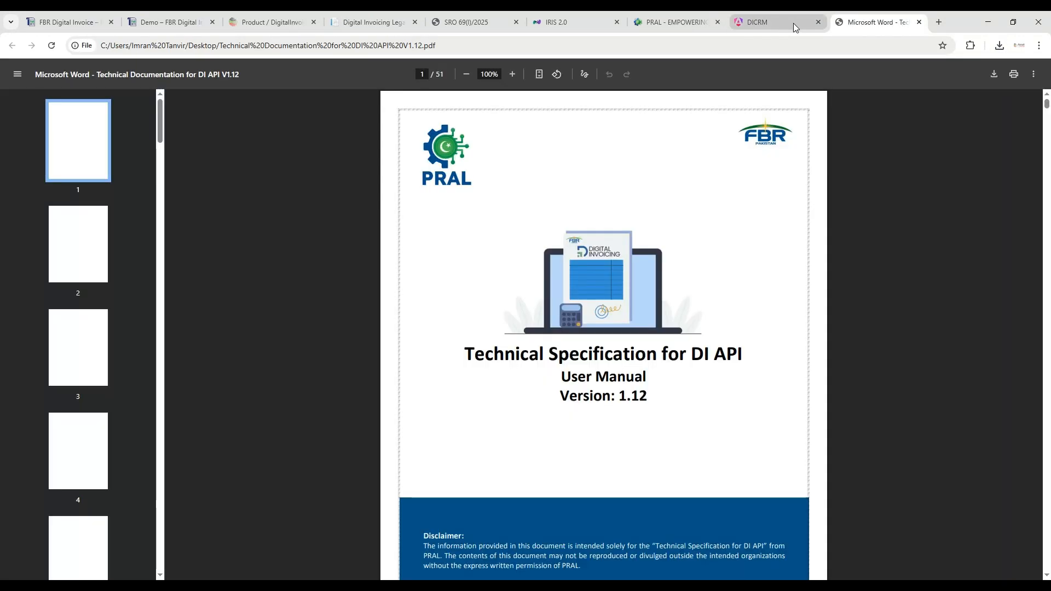
- Examine the DI API document's table of contents, Web API security section and JSON field descriptions for invoice items
scroll(859, 175, "down", 20)
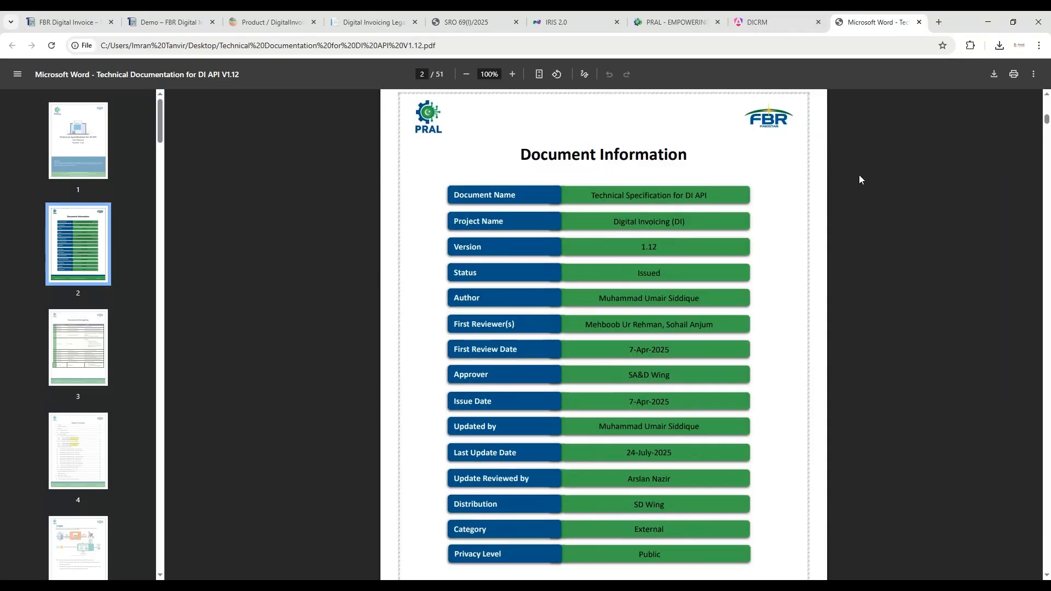
scroll(861, 174, "down", 16)
scroll(868, 172, "up", 6)
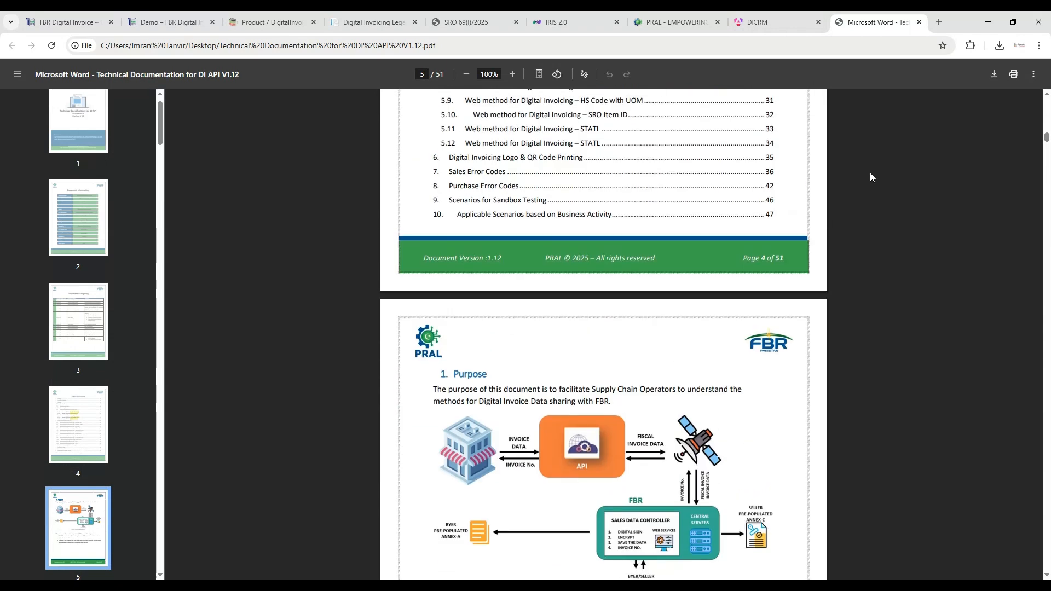
scroll(871, 177, "up", 2)
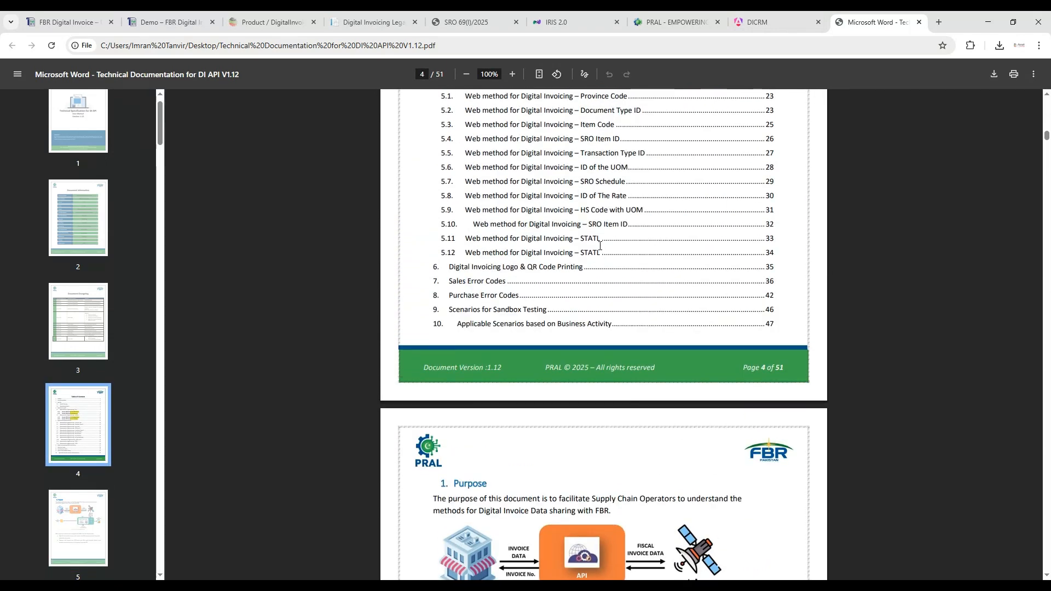
scroll(600, 246, "up", 2)
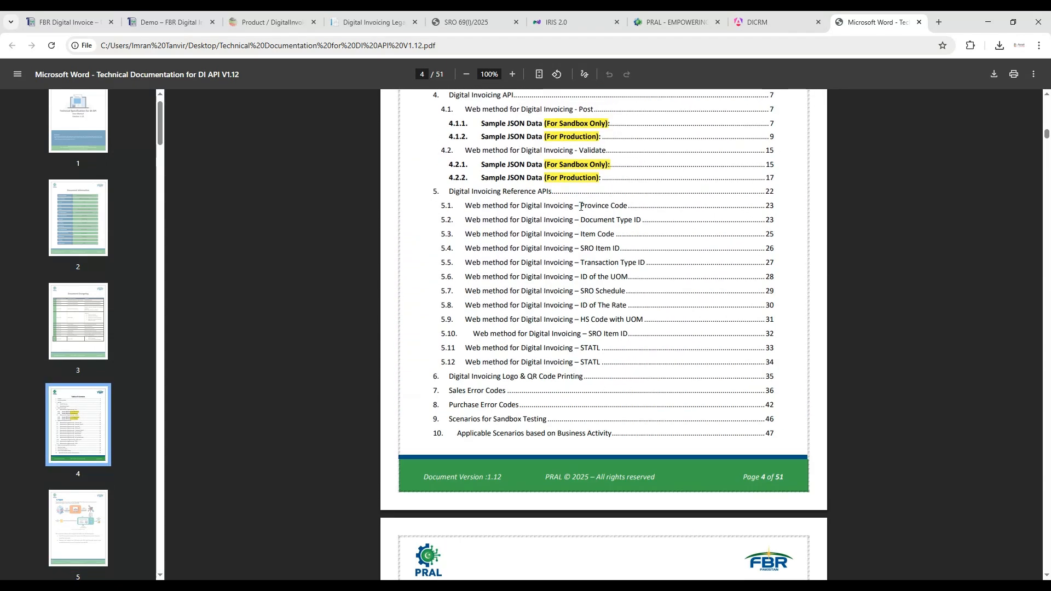
left_click(651, 204)
scroll(845, 207, "down", 6)
scroll(842, 213, "down", 20)
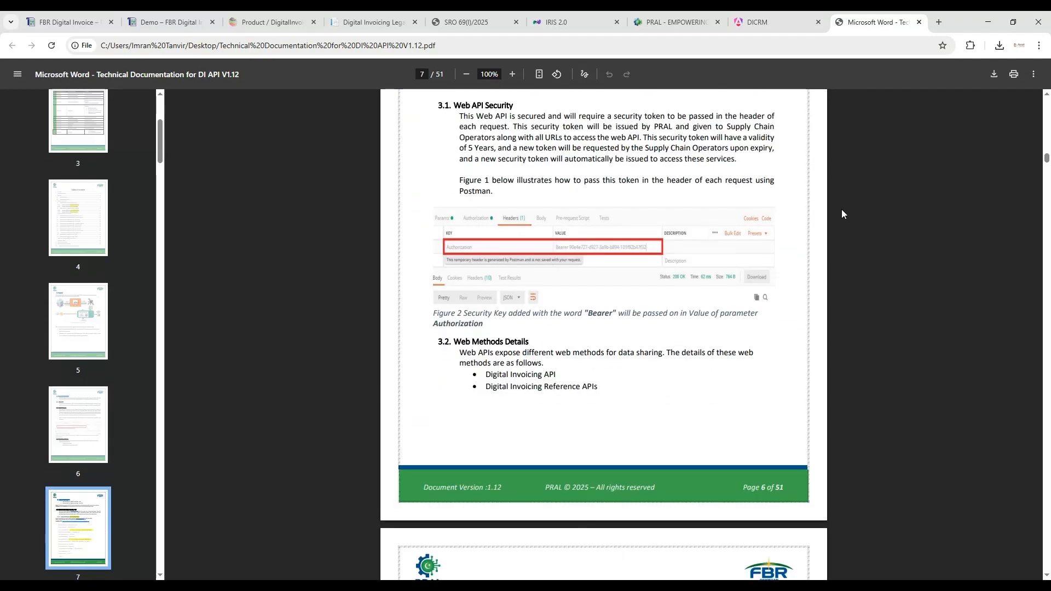
scroll(843, 213, "down", 20)
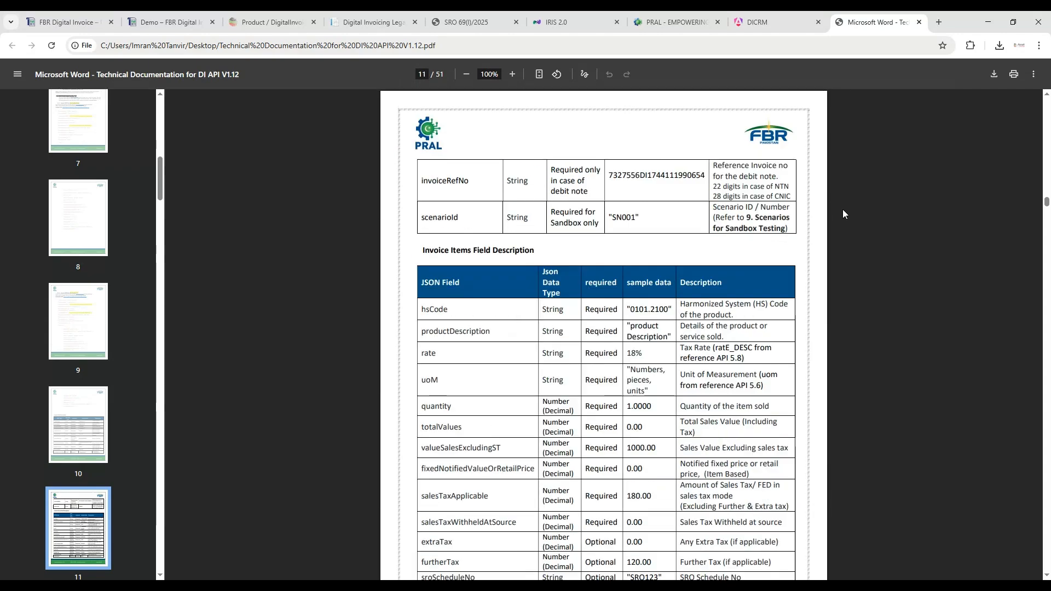
- Examine the DI API document's sample JSON requests and responses and the reference web methods for province, document type and item code
scroll(844, 214, "down", 20)
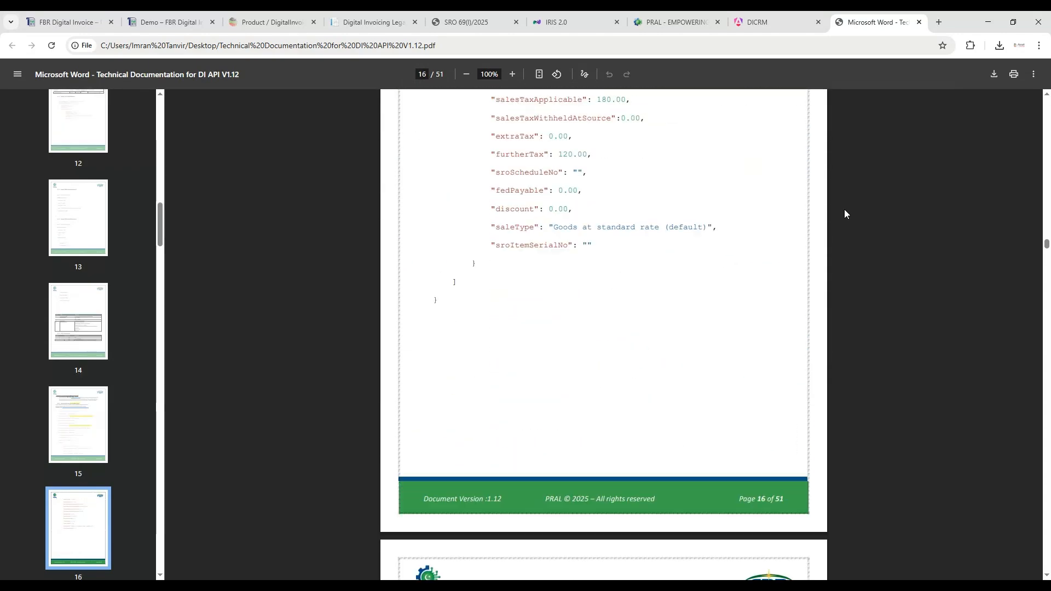
scroll(844, 213, "down", 20)
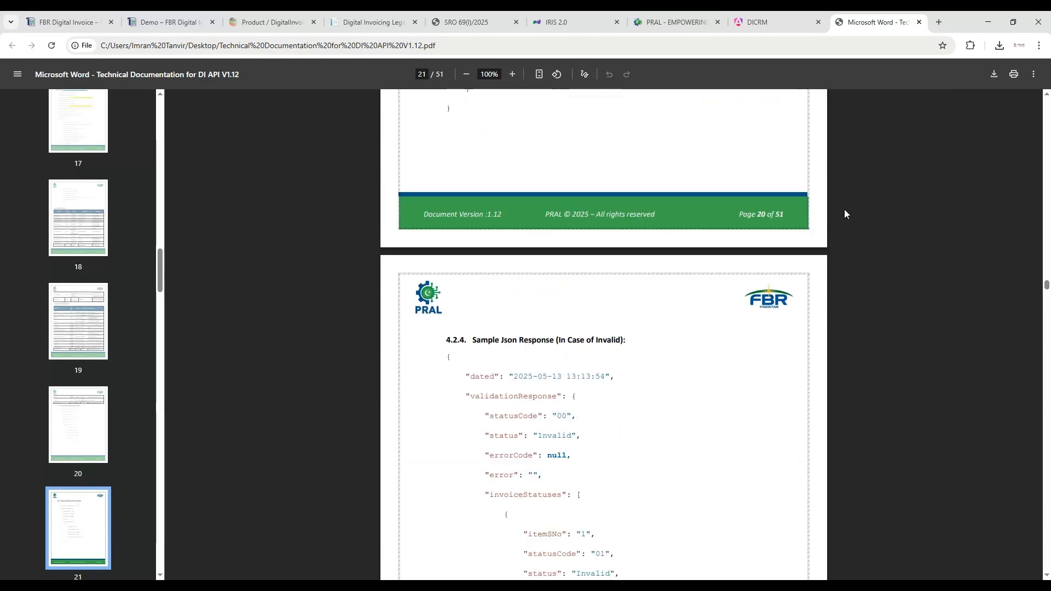
scroll(844, 214, "down", 20)
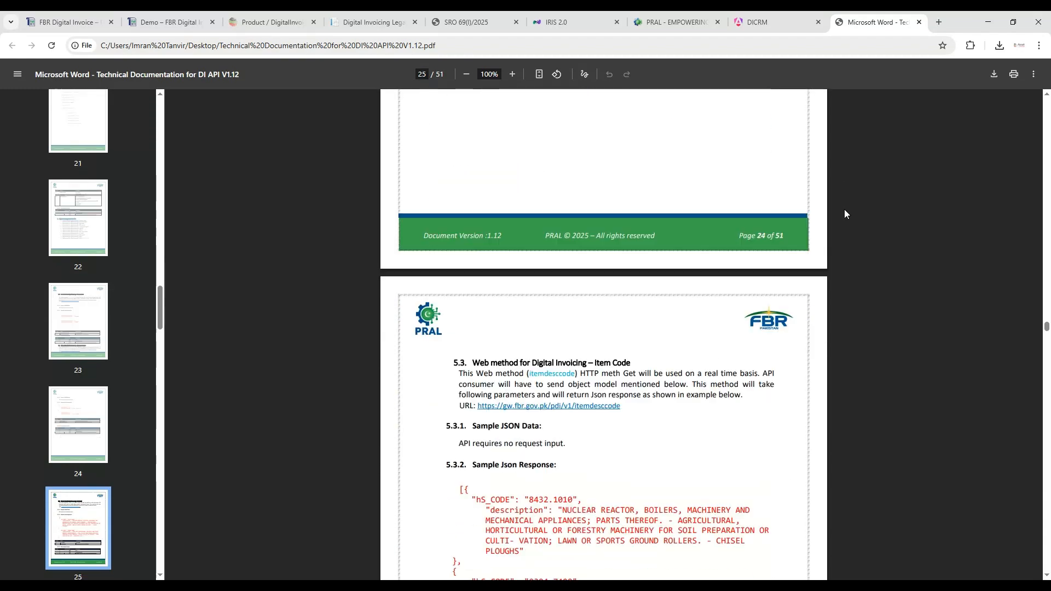
scroll(844, 213, "up", 9)
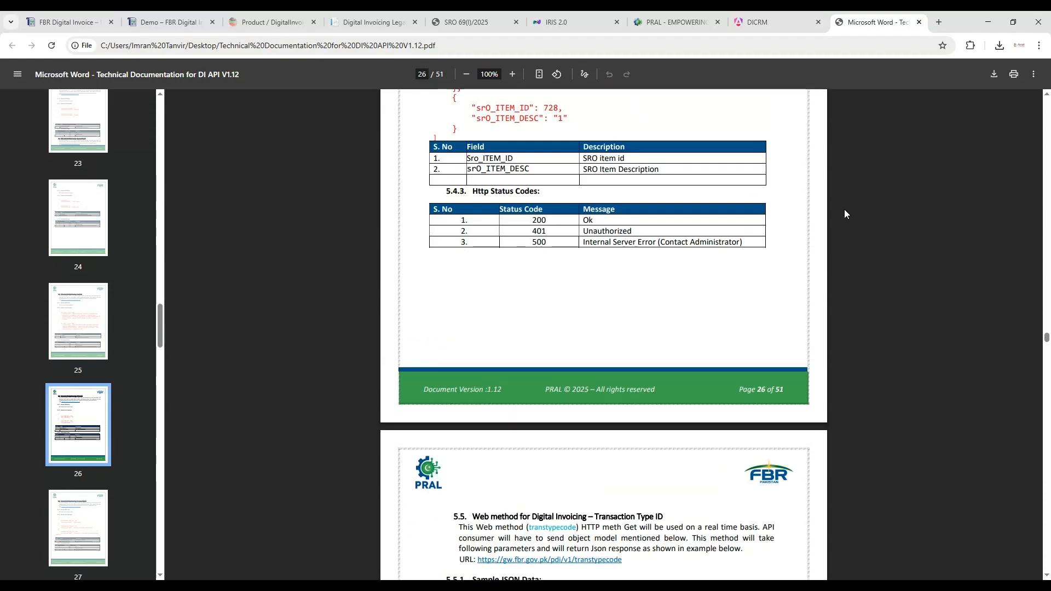
scroll(844, 214, "up", 20)
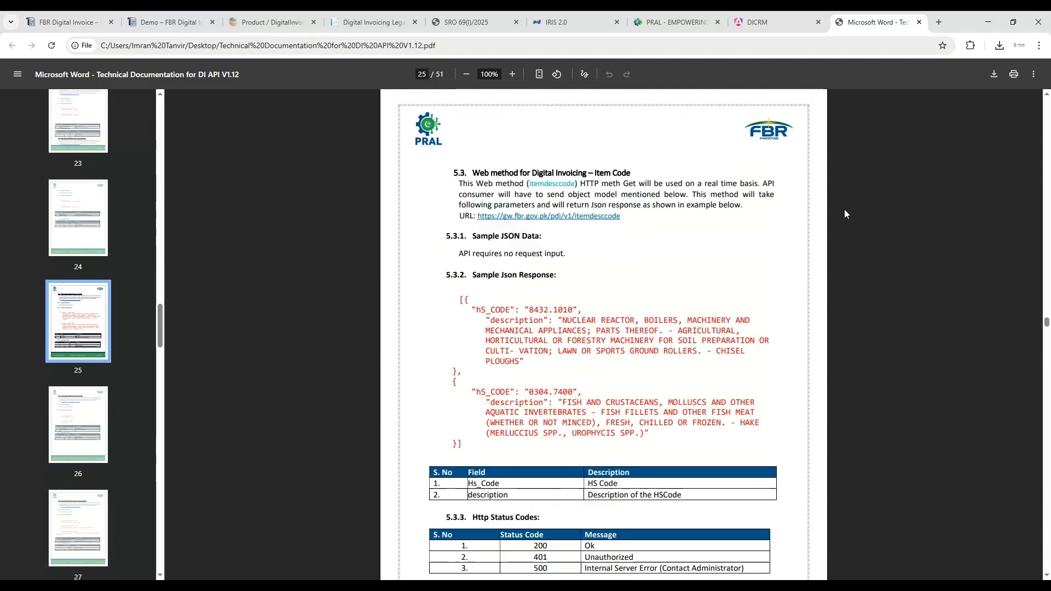
scroll(844, 214, "up", 1)
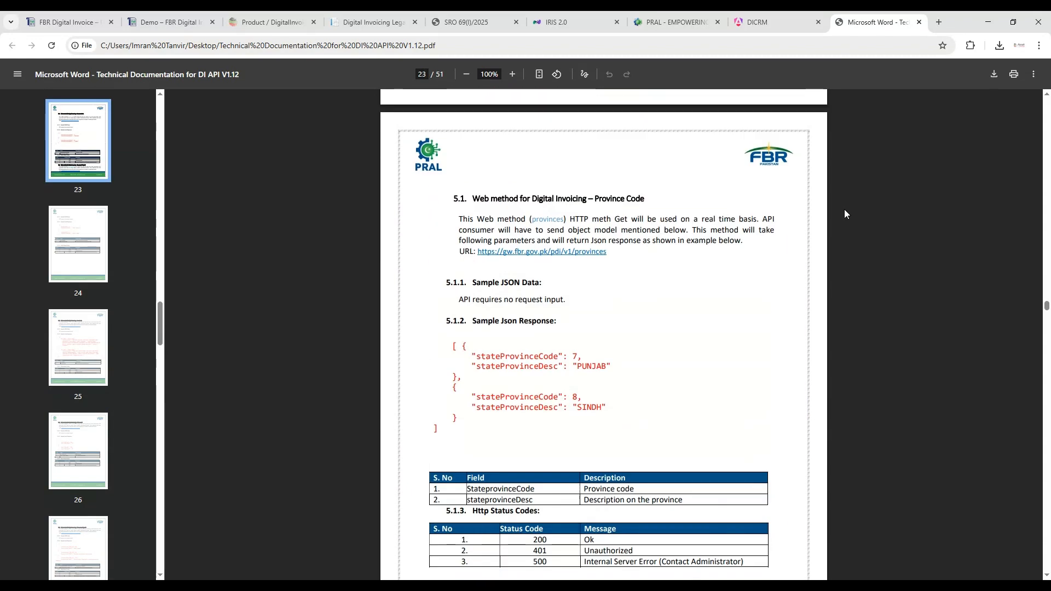
scroll(844, 214, "down", 9)
scroll(844, 210, "down", 2)
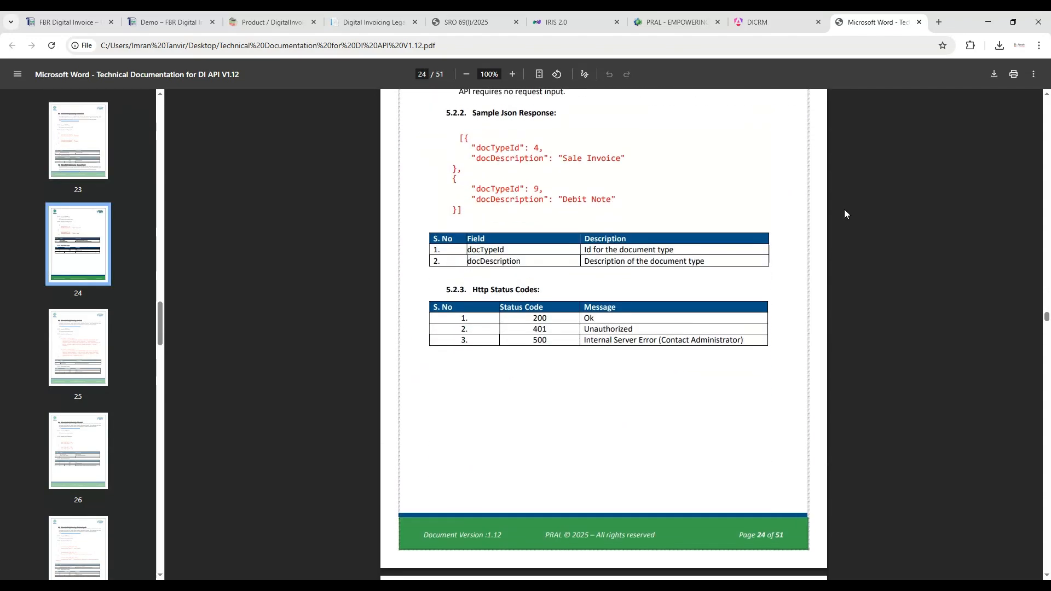
scroll(845, 211, "up", 2)
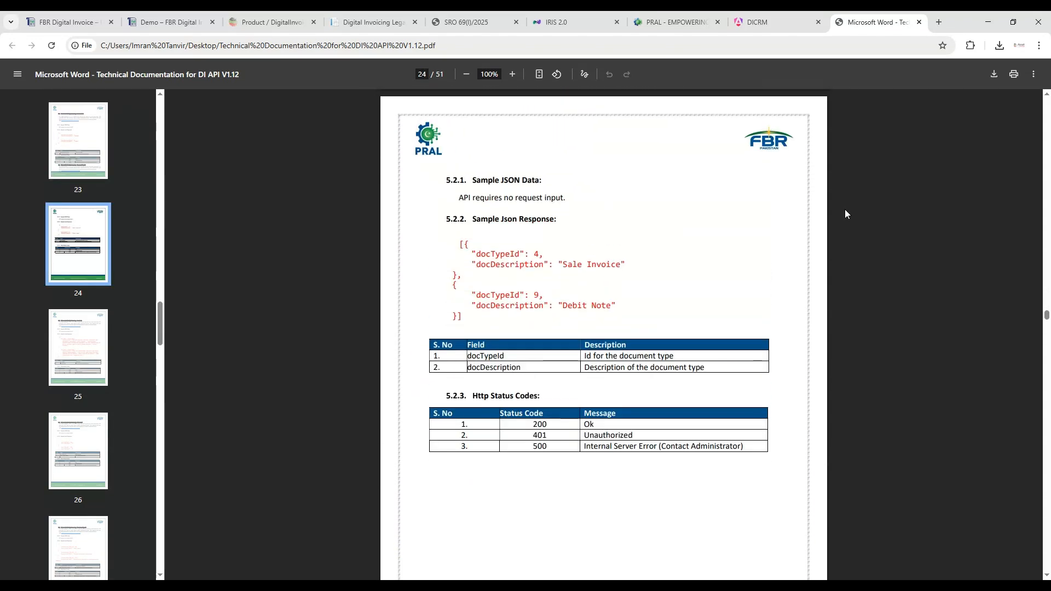
- Close the DICRM page, and view the edit form of product 06X32 CP15806 in the demo portal without updating it
left_click(818, 22)
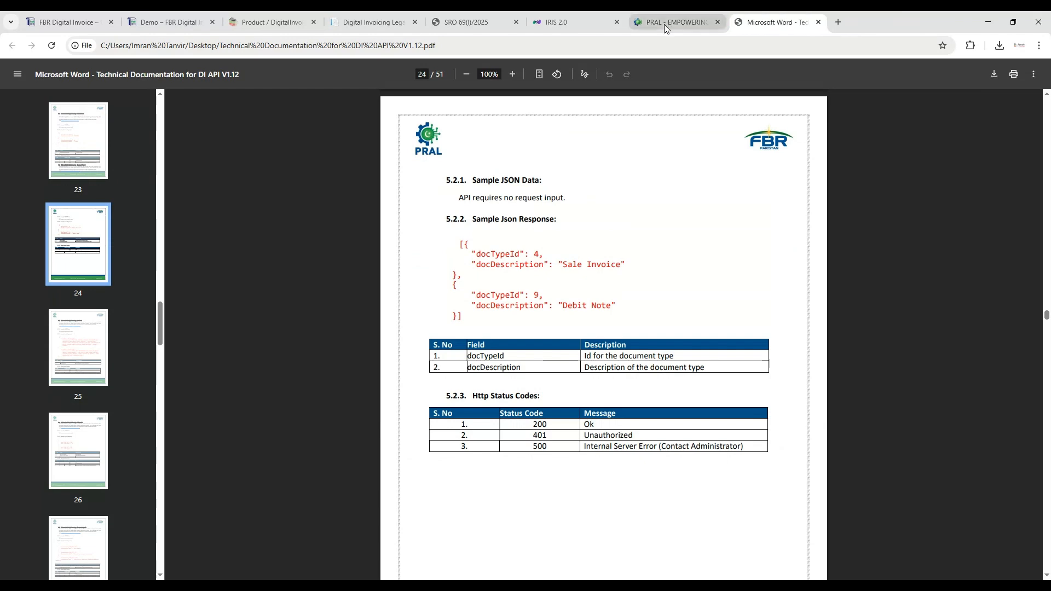
left_click(150, 25)
left_click(250, 20)
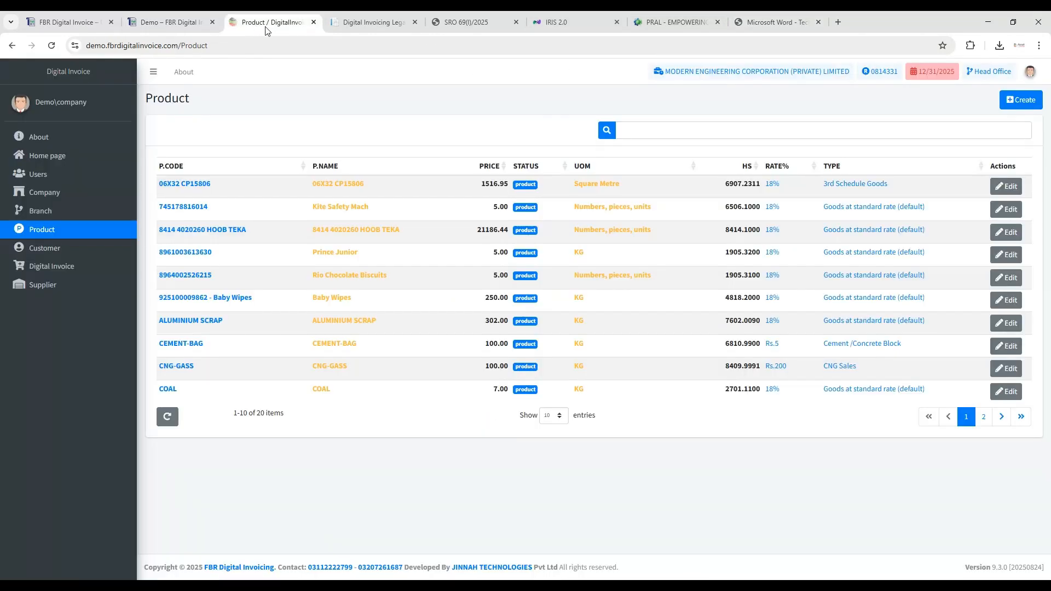
left_click(997, 191)
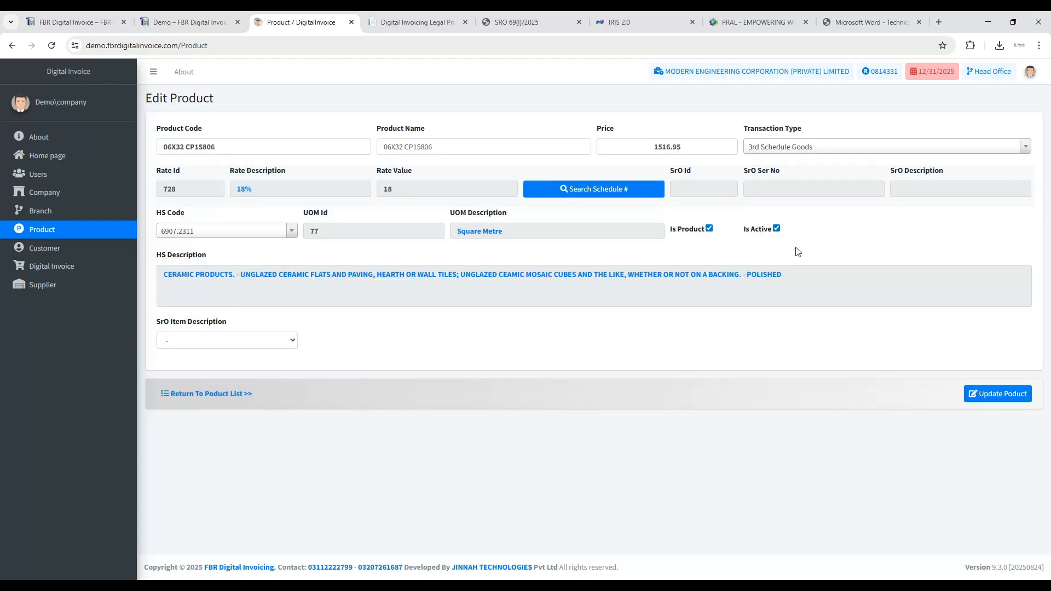
left_click(234, 395)
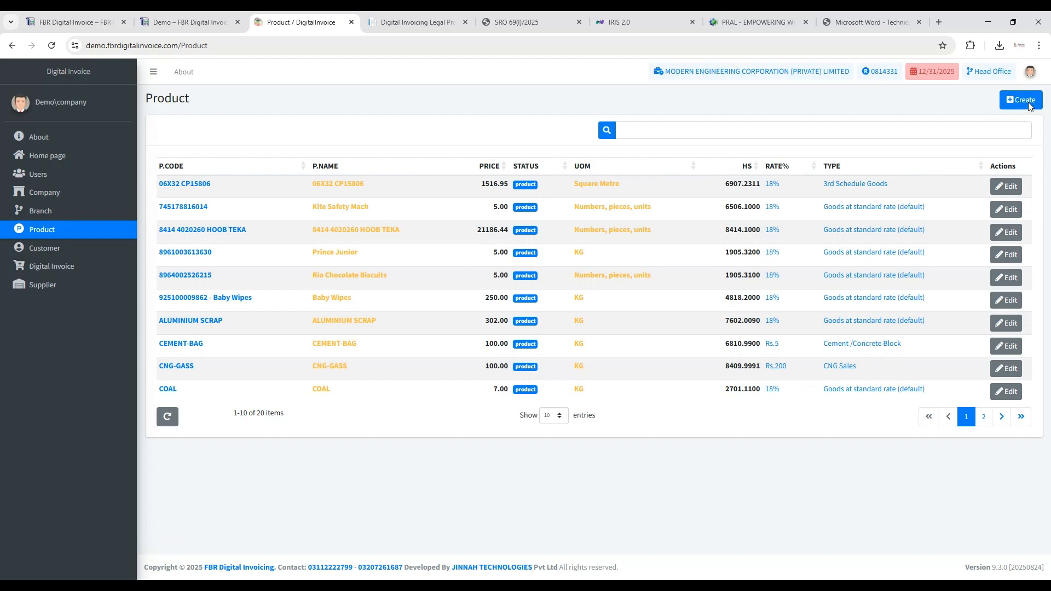
left_click(1027, 102)
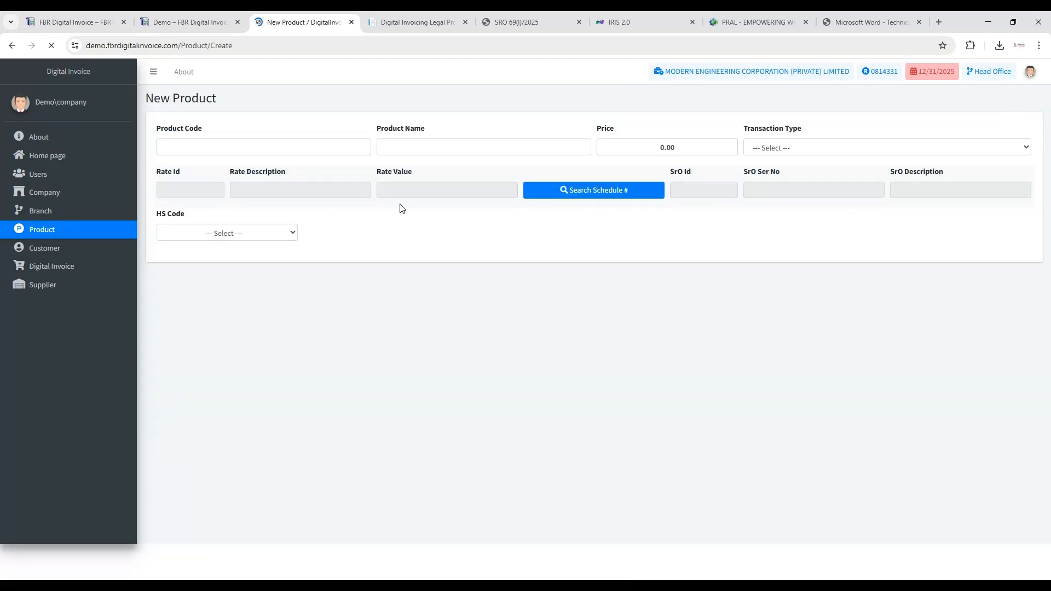
left_click(221, 144)
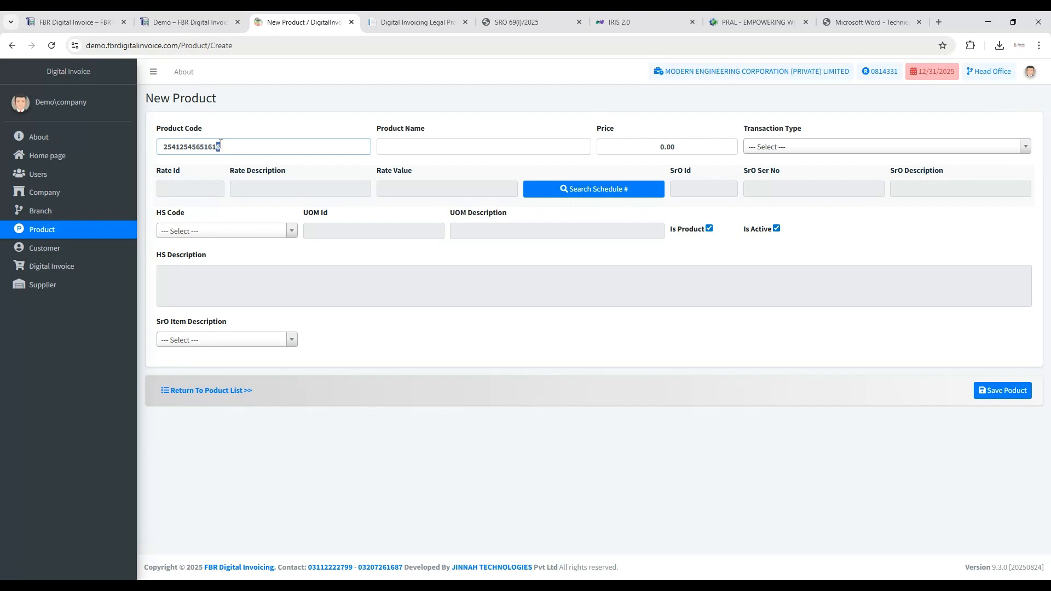
key("shift+Left")
key("shift+Left")
key("shift+Left")
key("shift+Left")
key("shift+Left")
key("shift+Left")
key("shift+Left")
key("shift+Left")
key("shift+Left")
key("shift+Left")
key("shift+Left")
key("shift+Left")
key("shift+Left")
left_click(415, 149)
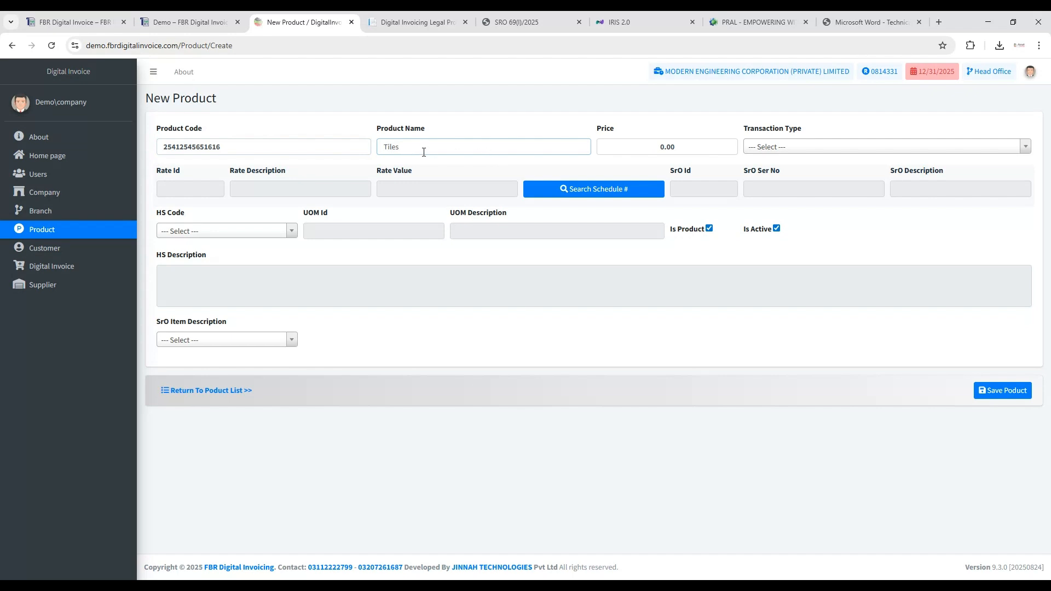
left_click(650, 151)
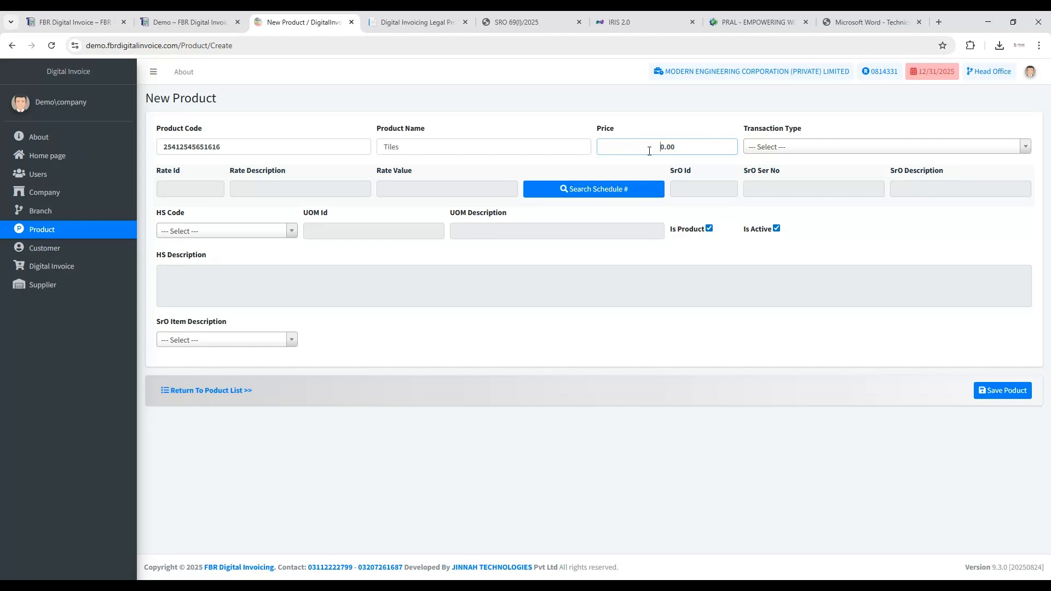
type("100")
- View the FBR tax rates offered for 3rd Schedule Goods and Goods as per SRO.297(I)/2023 without selecting a rate
left_click(888, 153)
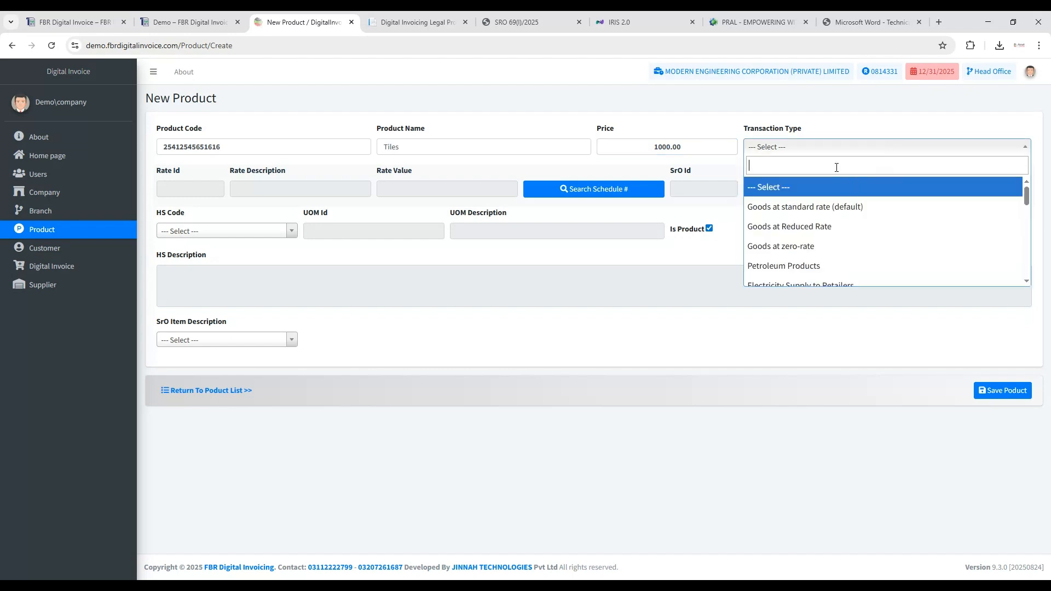
scroll(862, 213, "down", 8)
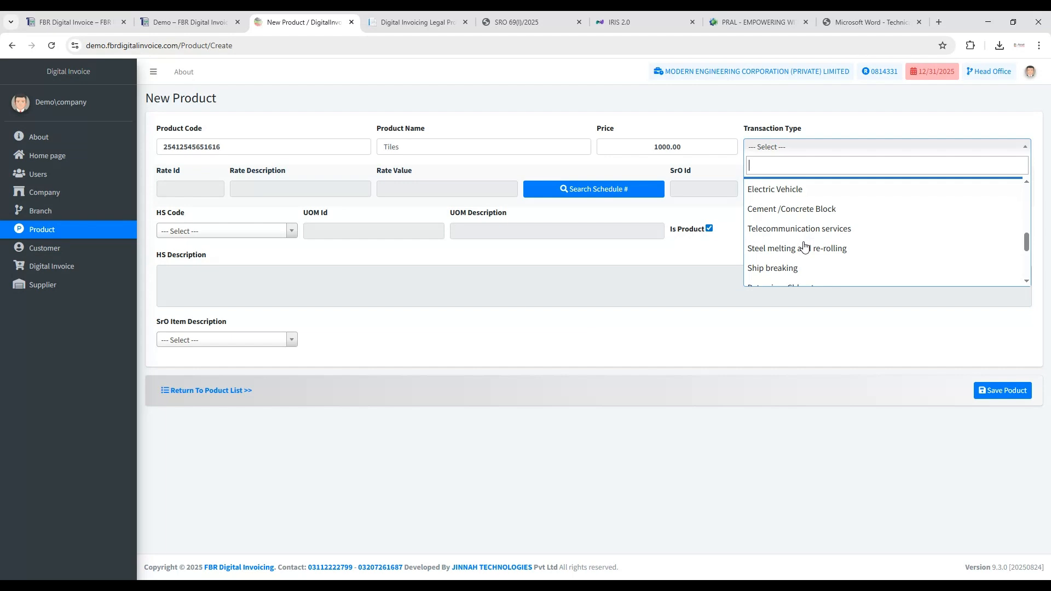
scroll(805, 247, "down", 3)
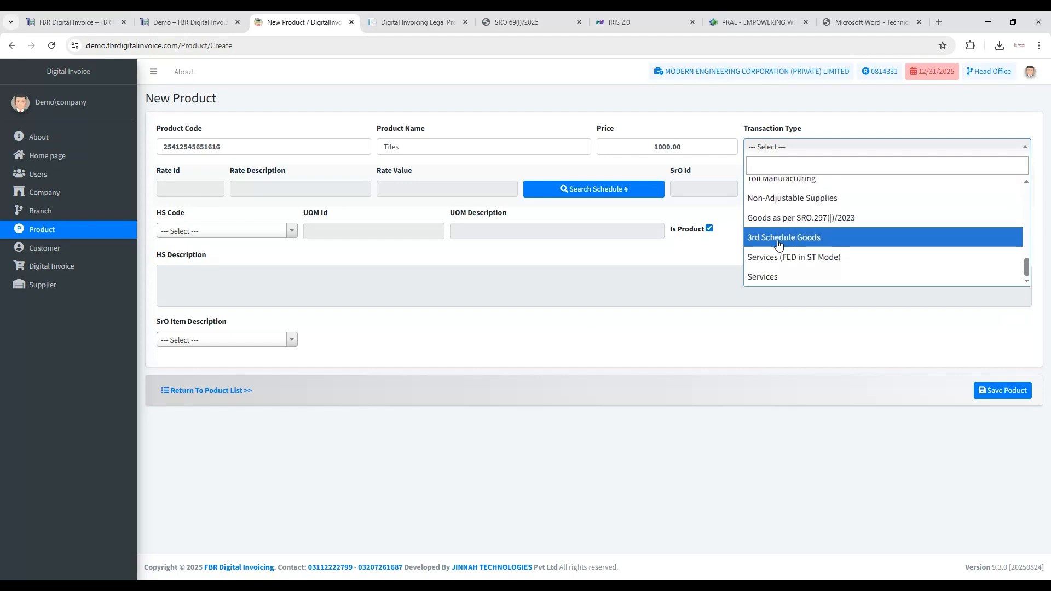
left_click(779, 238)
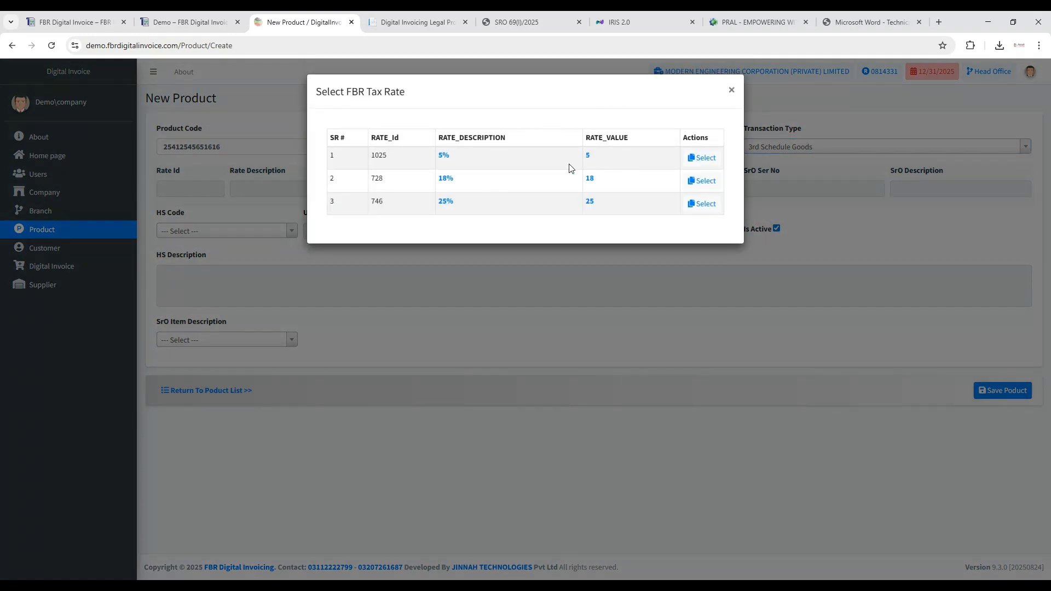
left_click_drag(348, 95, 406, 94)
key("Escape")
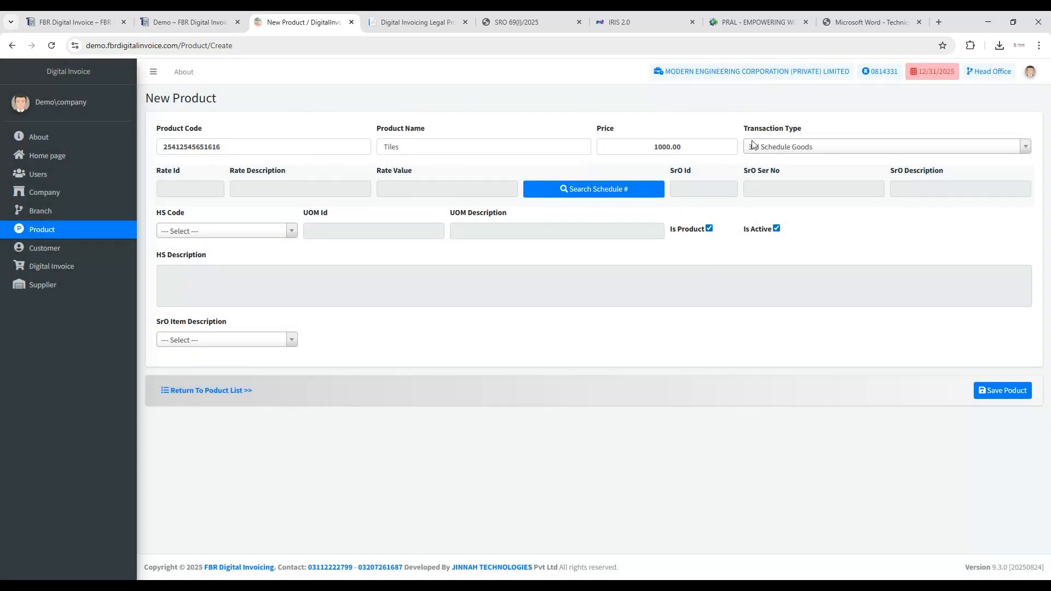
left_click(788, 147)
left_click(777, 216)
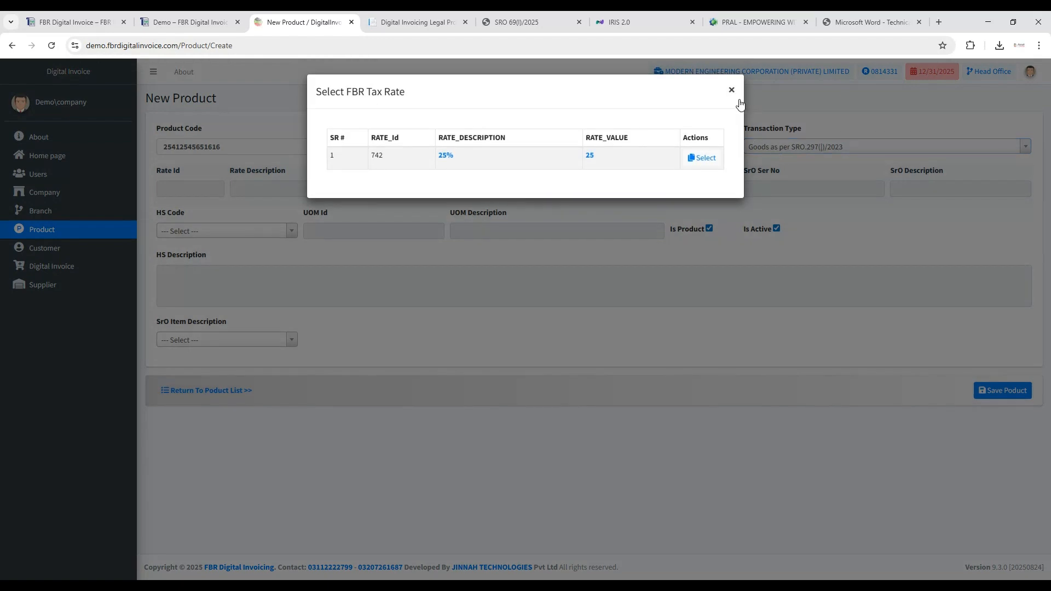
left_click(731, 89)
- Set the transaction type to 3rd Schedule Goods with the 18% tax rate, and look up the matching FBR SRO schedules
left_click(783, 147)
left_click(773, 232)
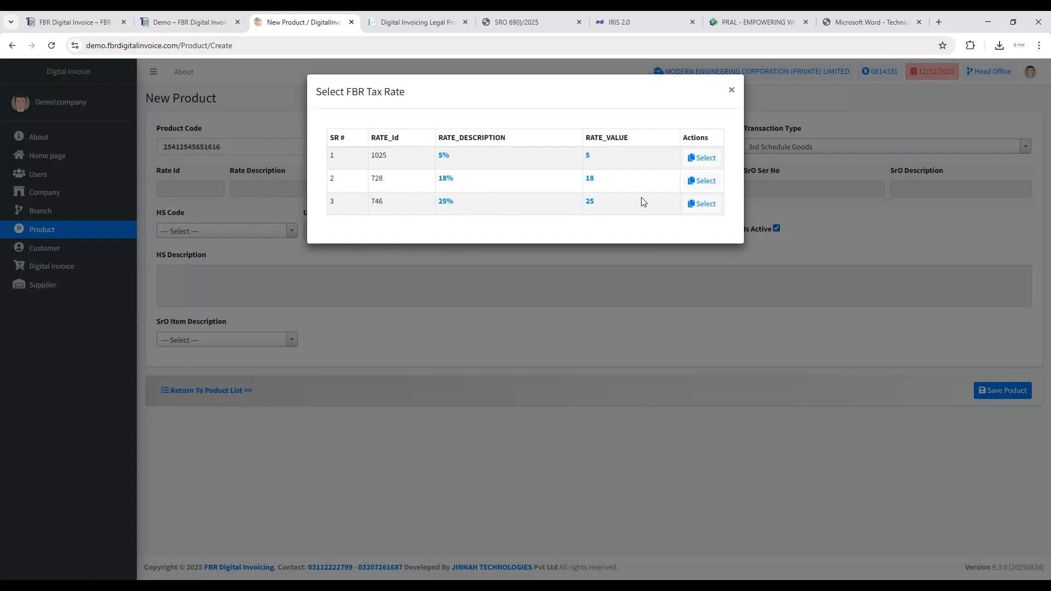
left_click(700, 182)
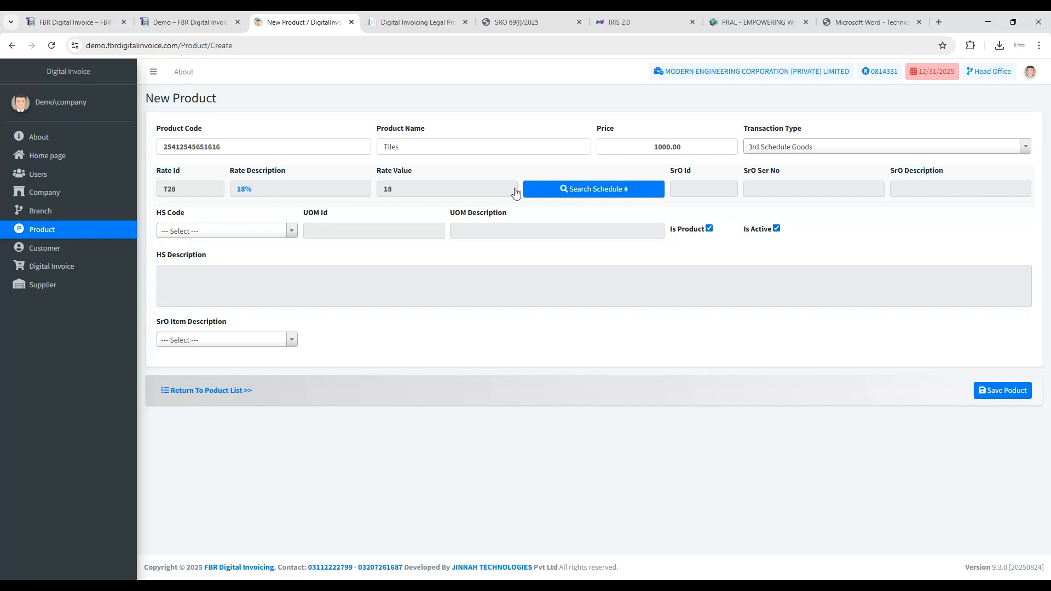
left_click(560, 190)
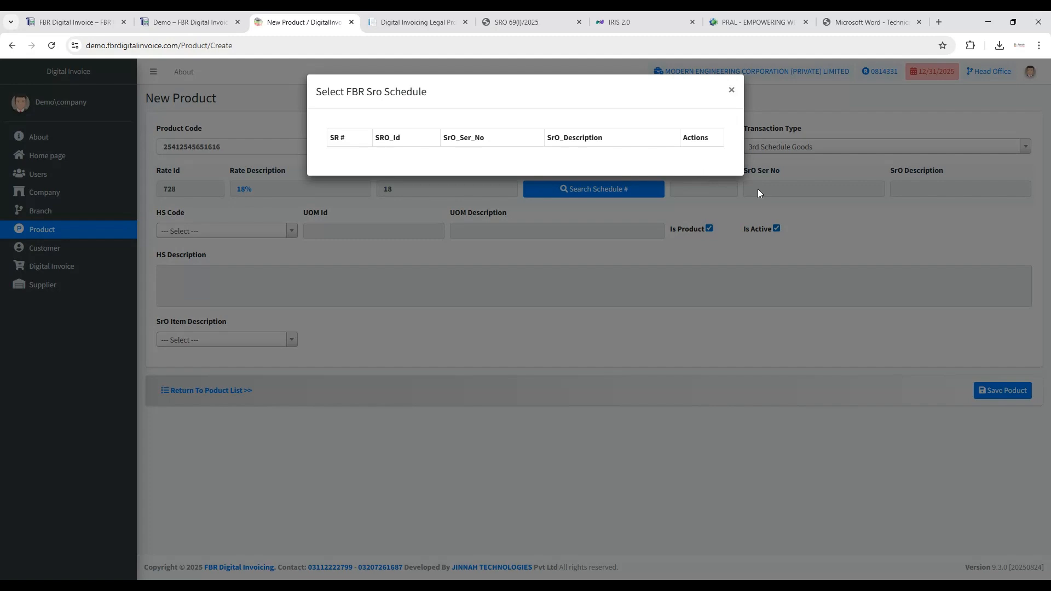
left_click(758, 189)
- Check the document type section 5.2 in the DI API document, and return to the new product form
left_click(860, 22)
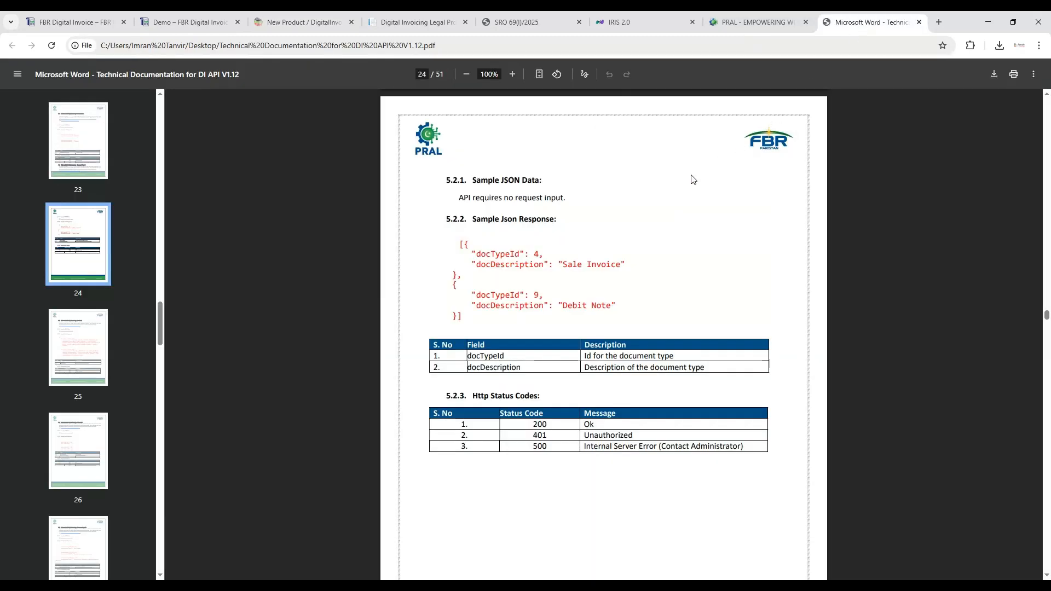
scroll(698, 176, "up", 1)
scroll(698, 176, "down", 5)
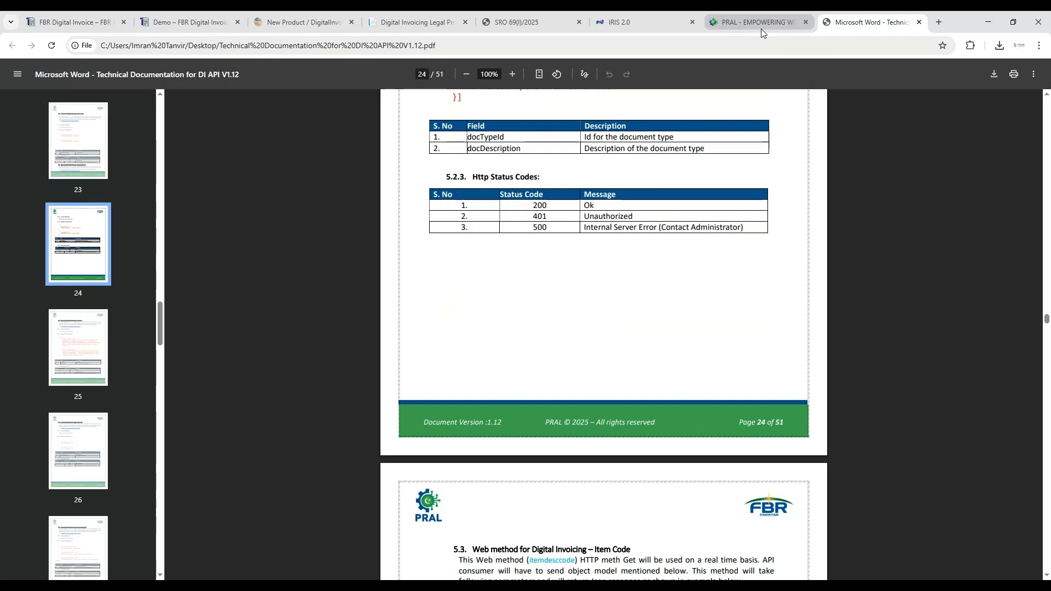
scroll(712, 197, "up", 4)
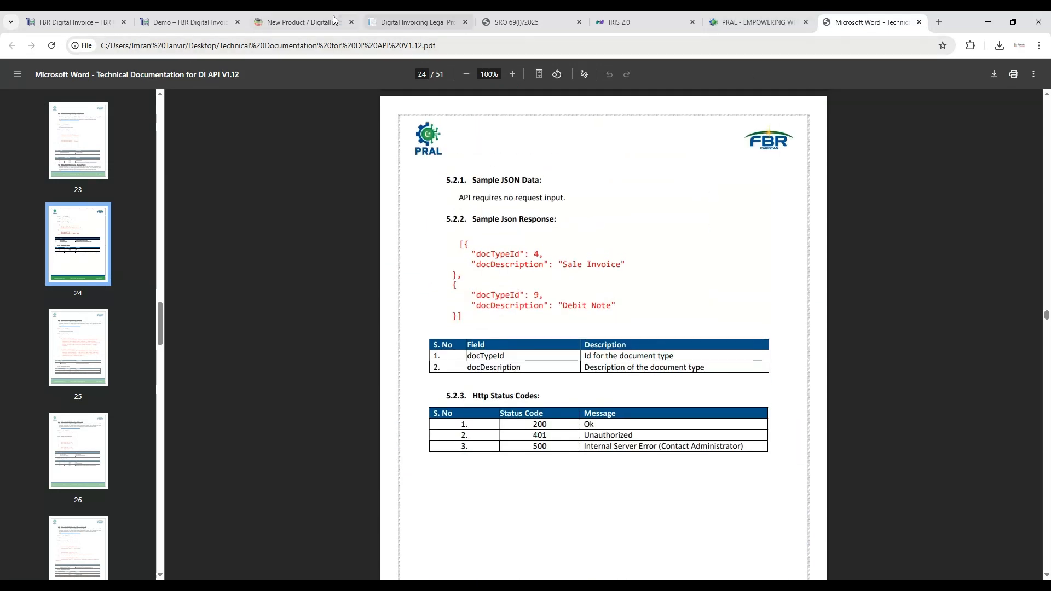
left_click(205, 24)
left_click(263, 23)
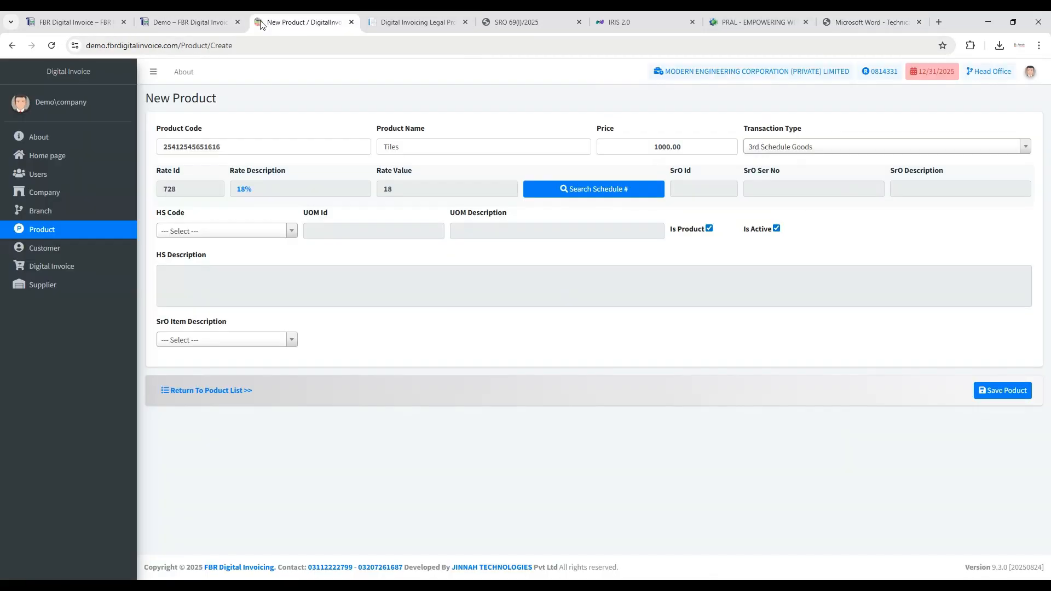
- Set the product's HS code to 6907.2111 and its unit of measurement to Square Metre
left_click(290, 234)
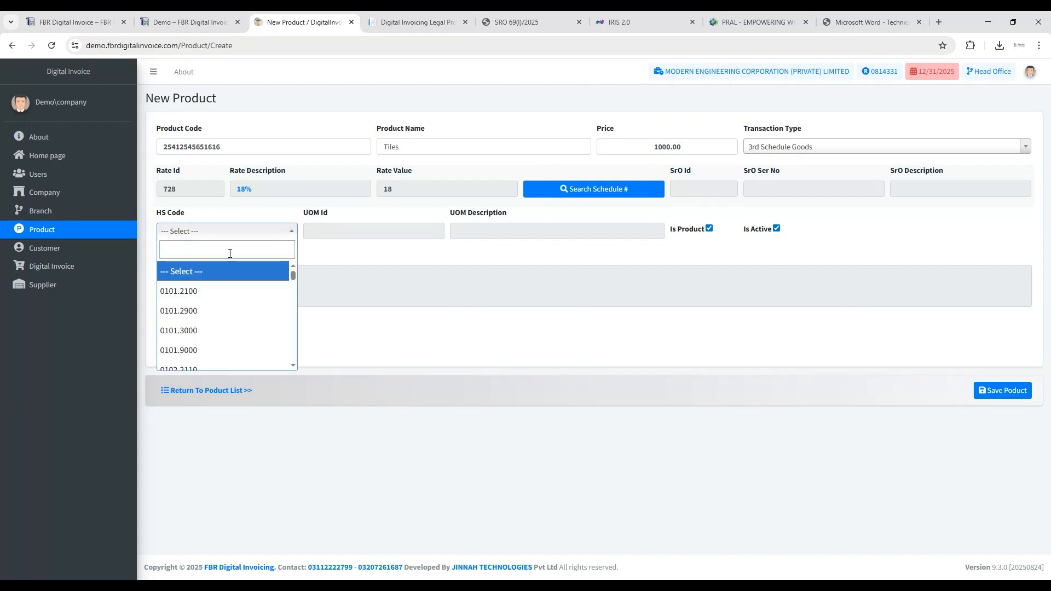
type("6907.")
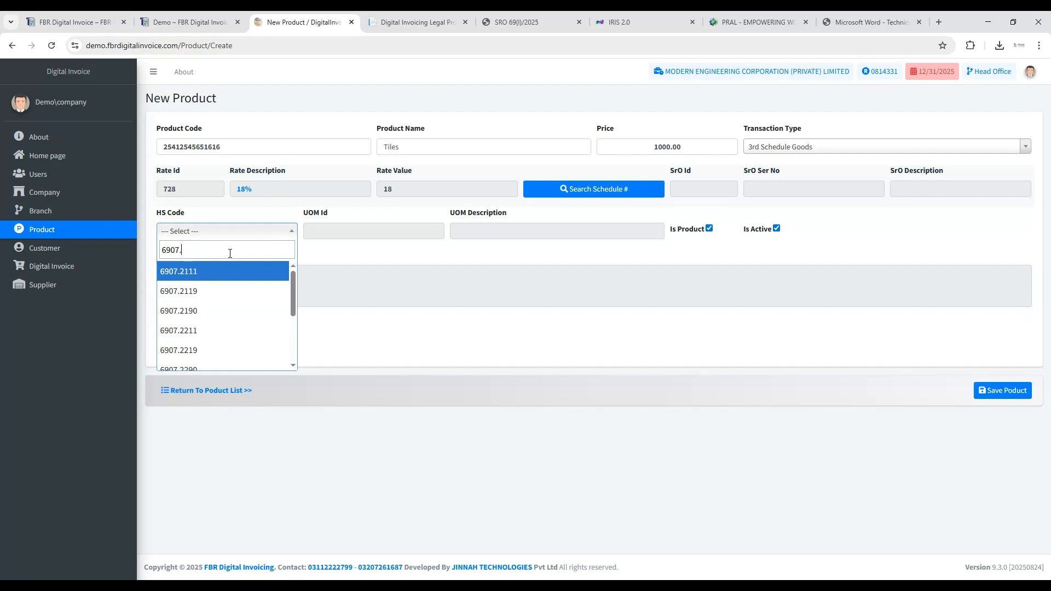
type("211")
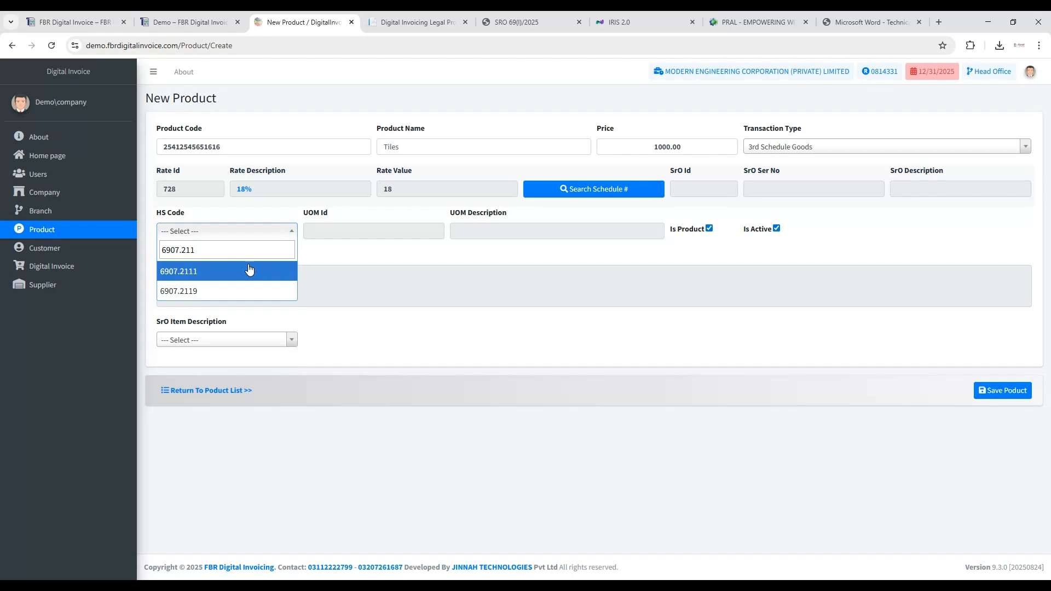
left_click(192, 271)
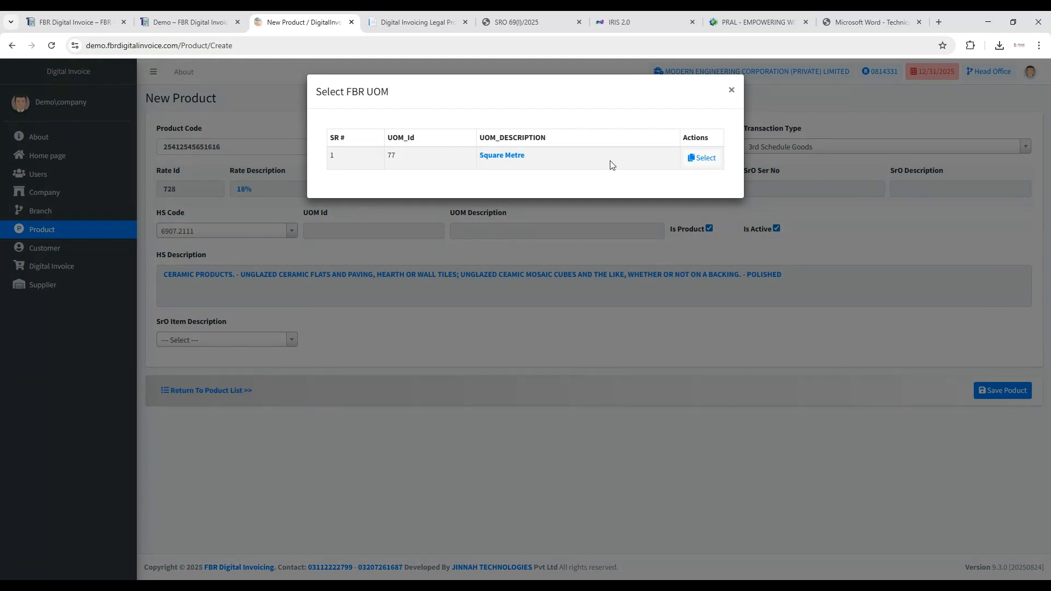
left_click(701, 159)
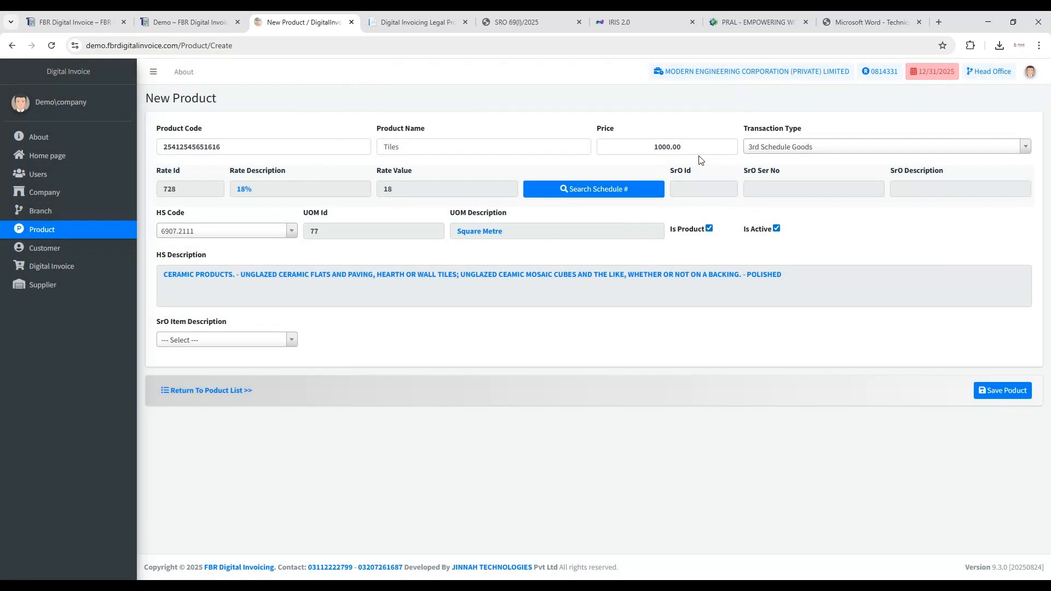
- Set the SrO item description to "-" and save the new Tiles product
left_click(292, 342)
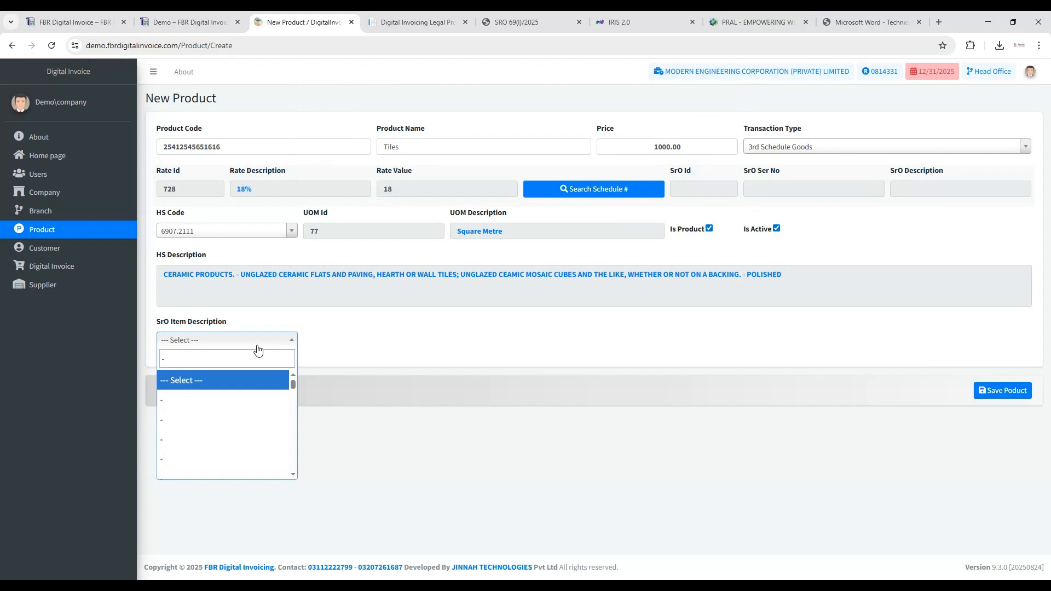
key("Down")
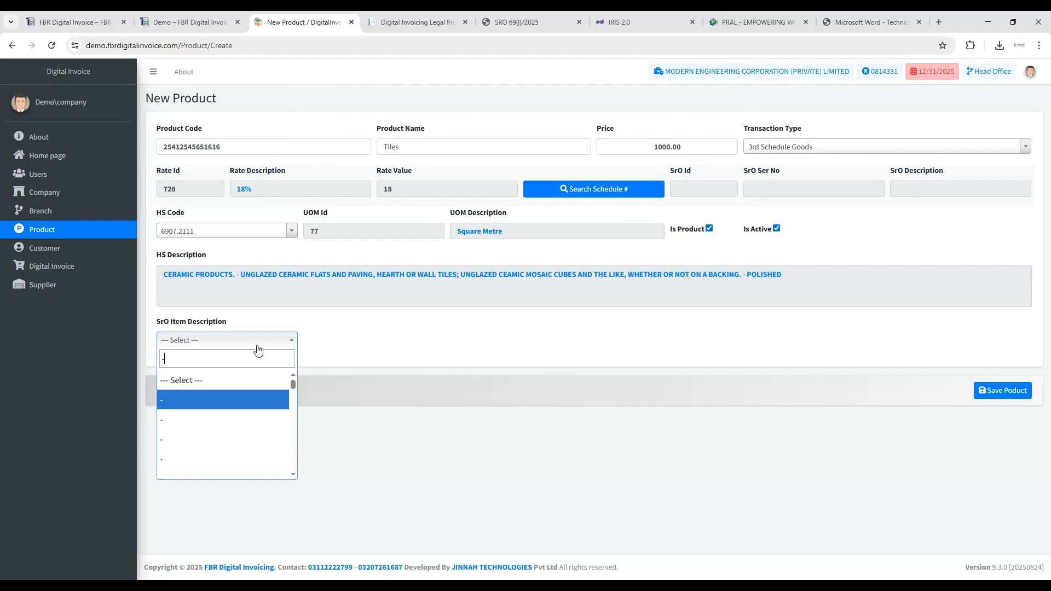
key("Return")
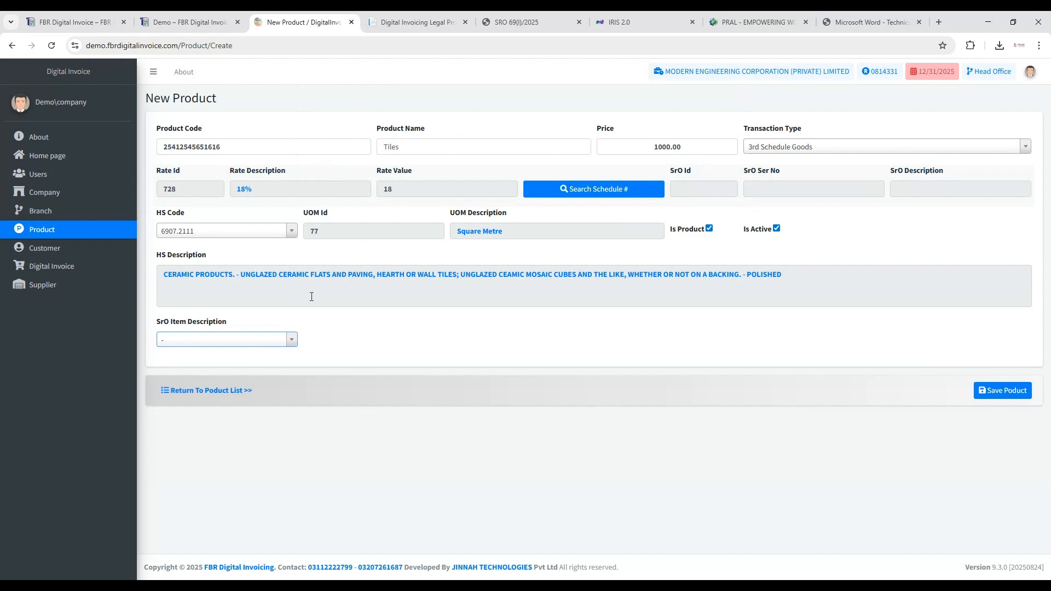
left_click(1003, 395)
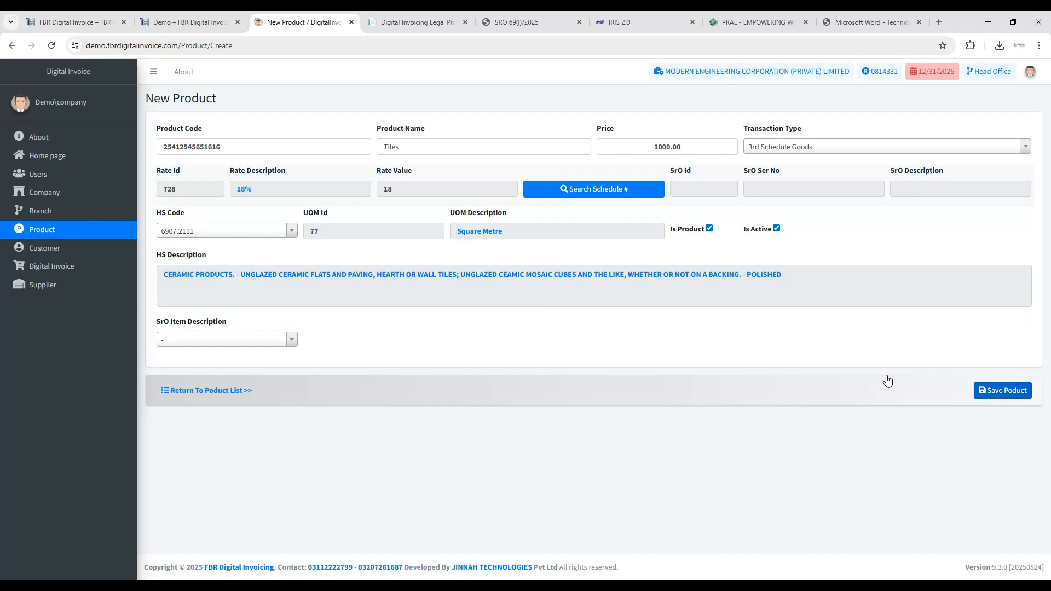
left_click(991, 392)
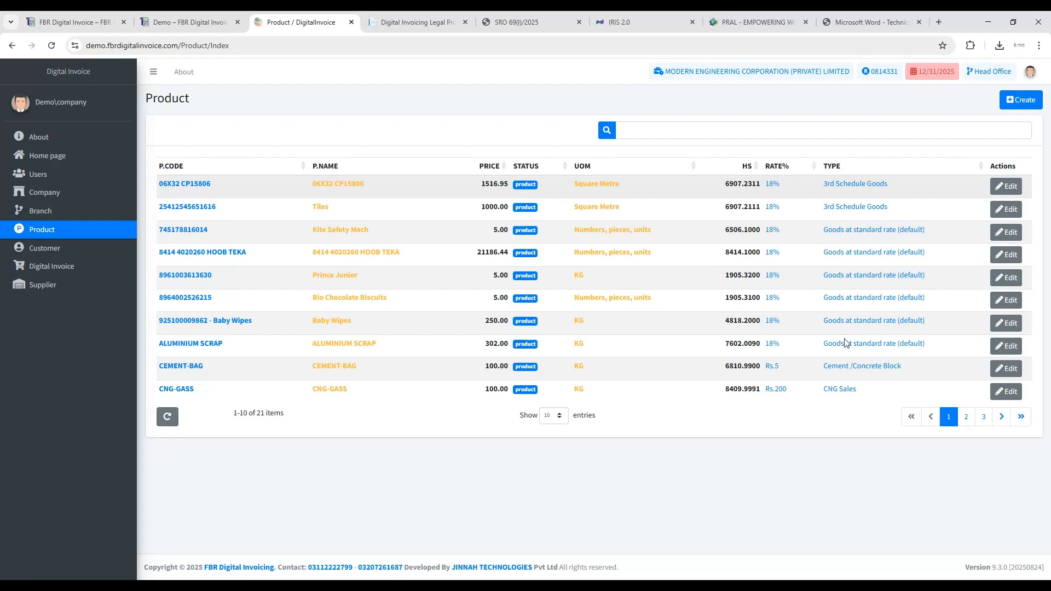
- Check the details of the Security Services product in the product list without changing them, and return to the list
left_click(967, 416)
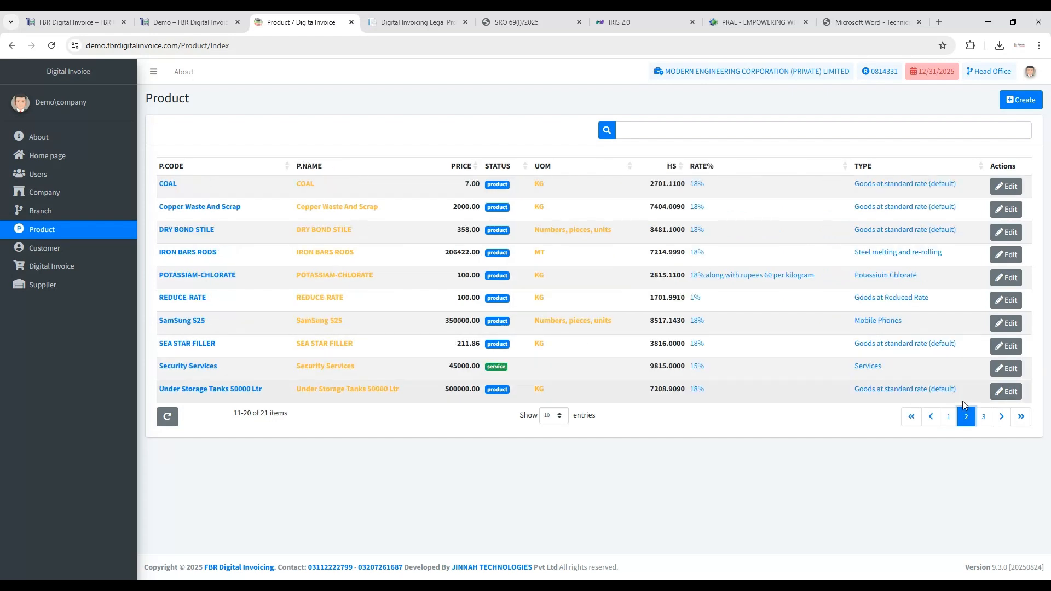
double_click(503, 369)
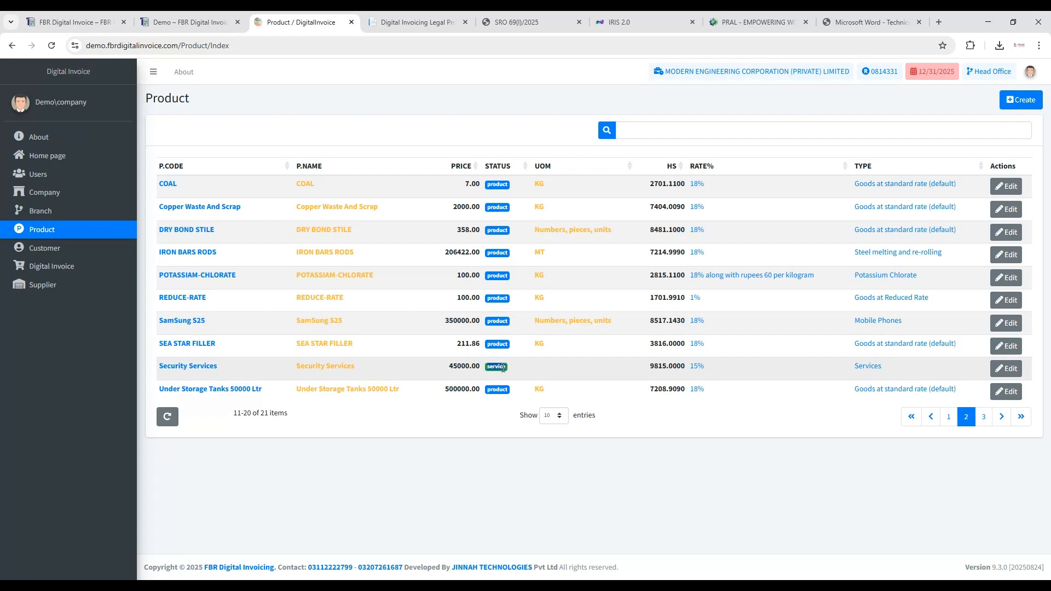
left_click(1006, 369)
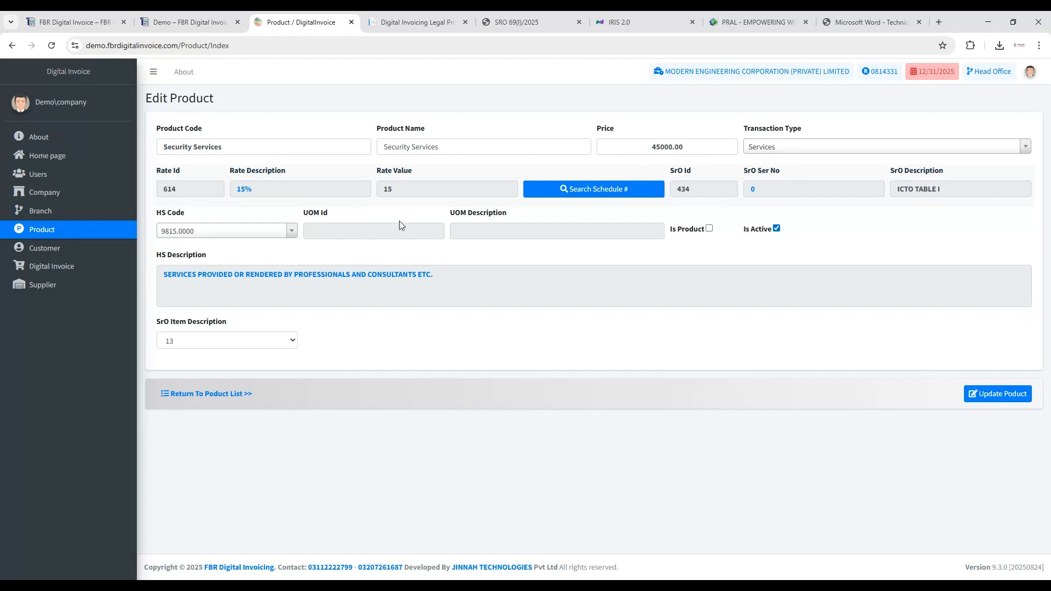
left_click(225, 394)
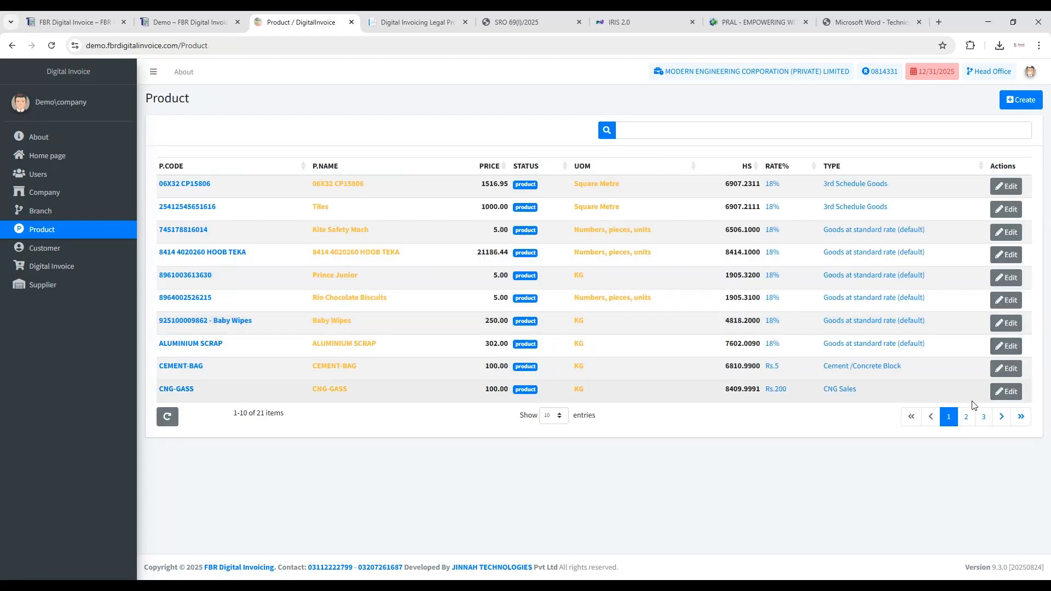
- Check the details of the IRON BARS RODS product with the Steel melting and re-rolling type, and return to the list
left_click(984, 417)
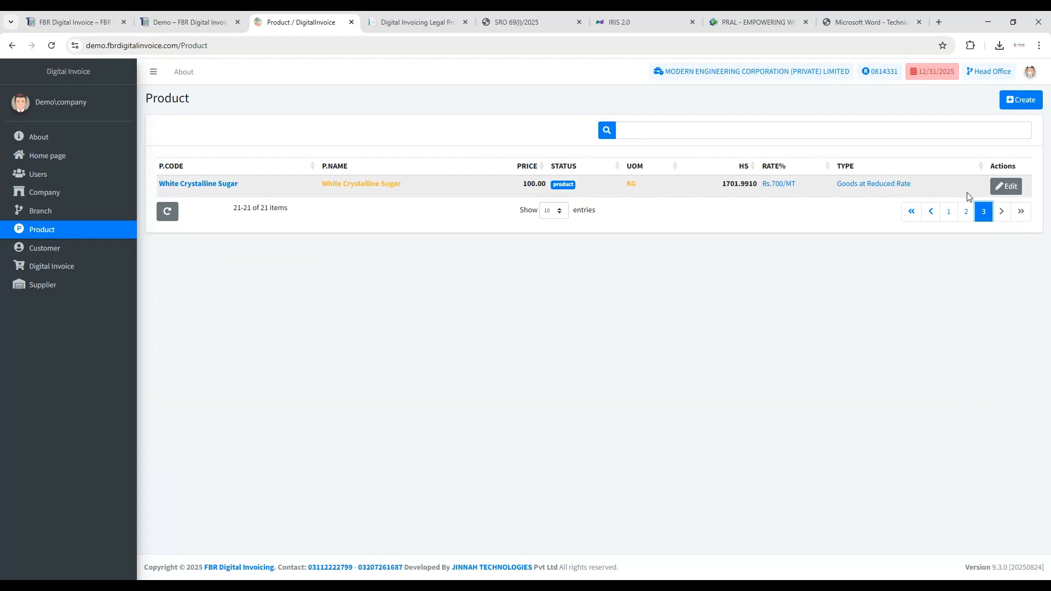
left_click(963, 216)
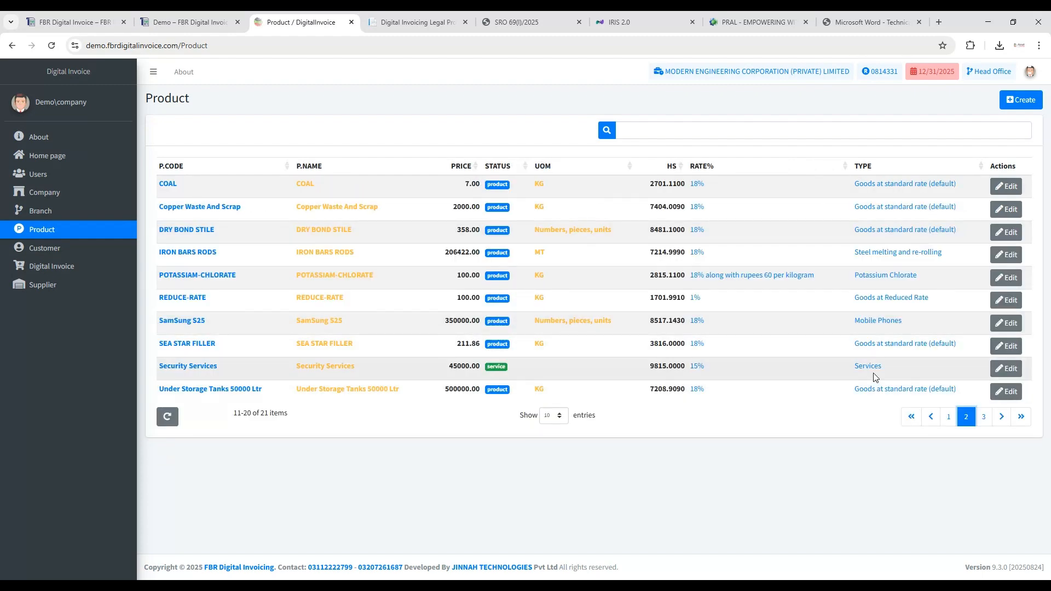
triple_click(884, 253)
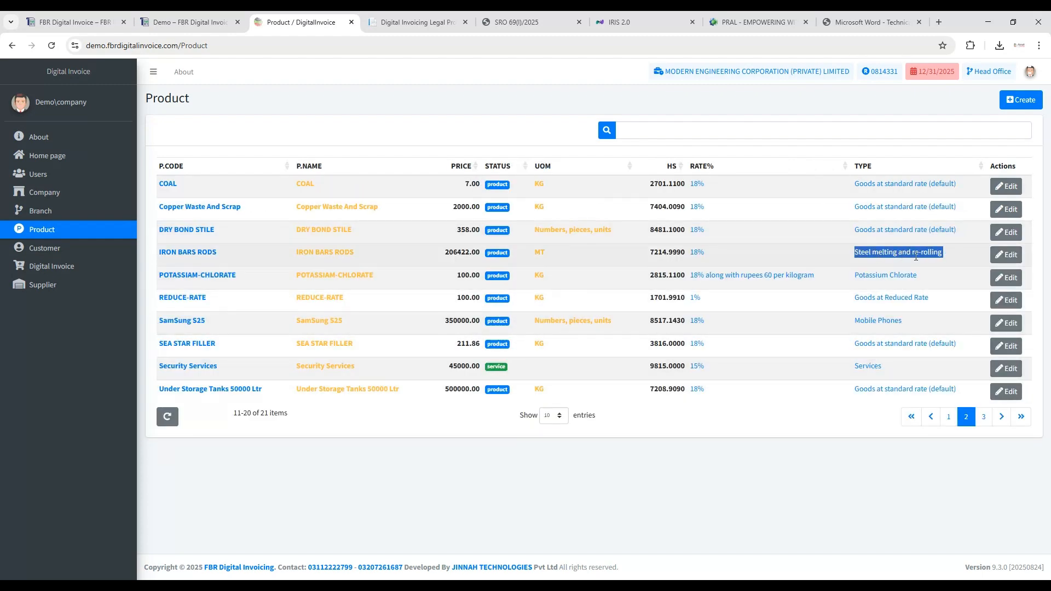
left_click(1006, 255)
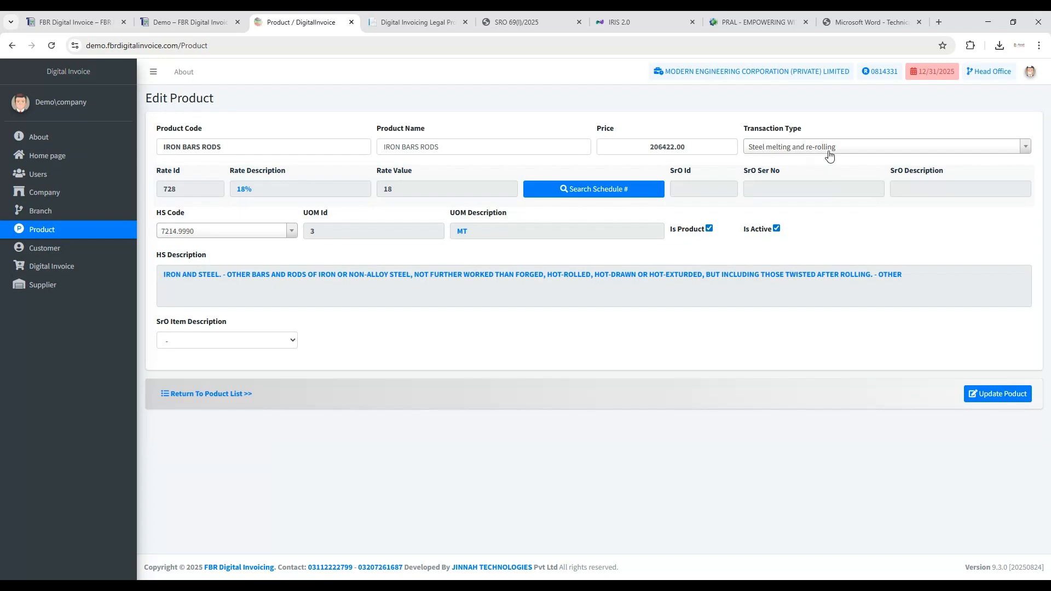
left_click(222, 393)
- Examine the name, NTN, type and category fields of a new customer form, and close it without saving
left_click(56, 255)
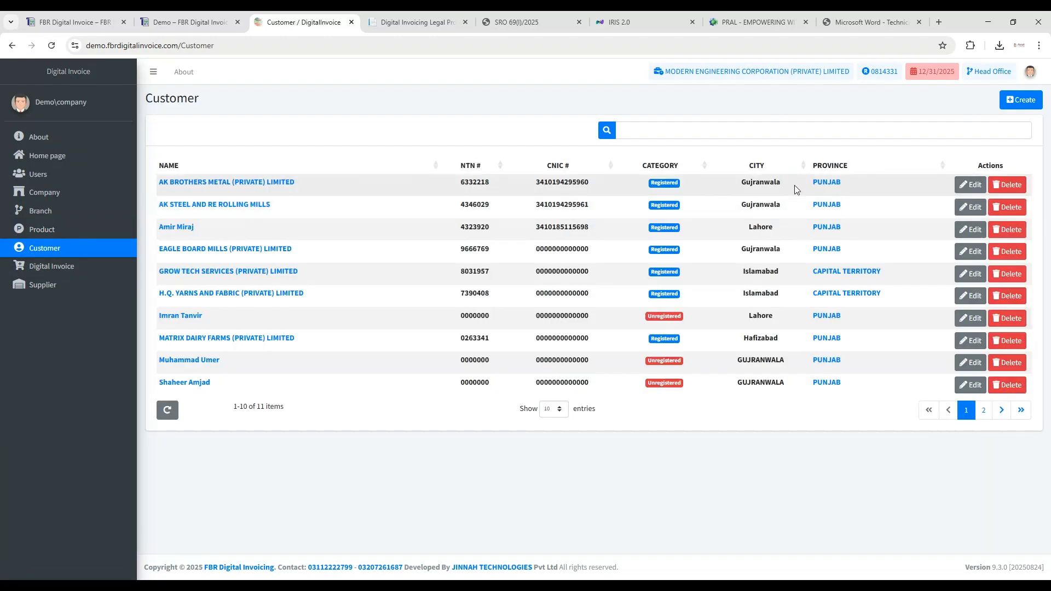
left_click(1013, 104)
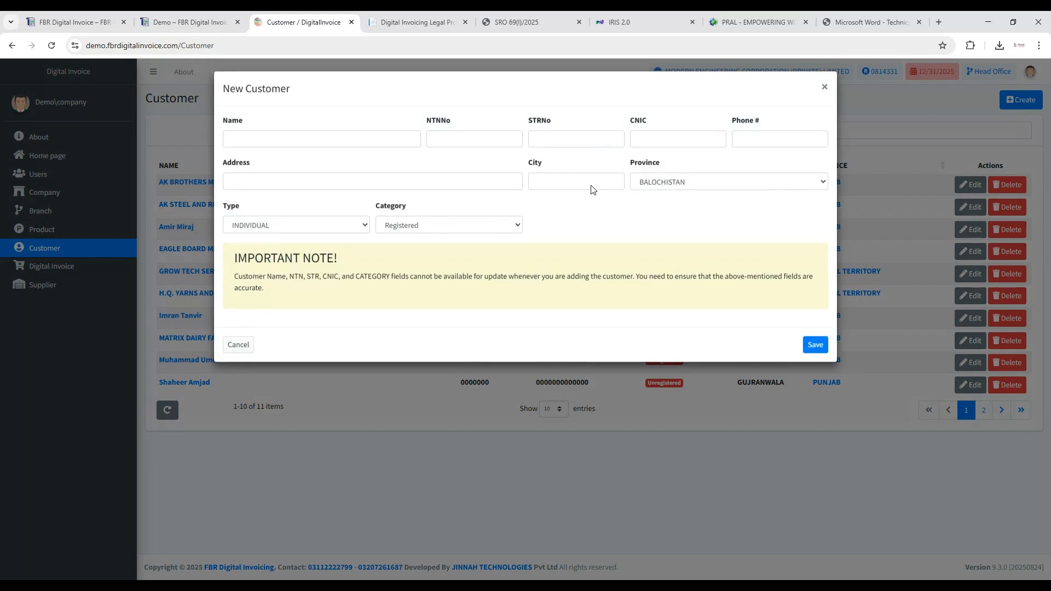
left_click(406, 228)
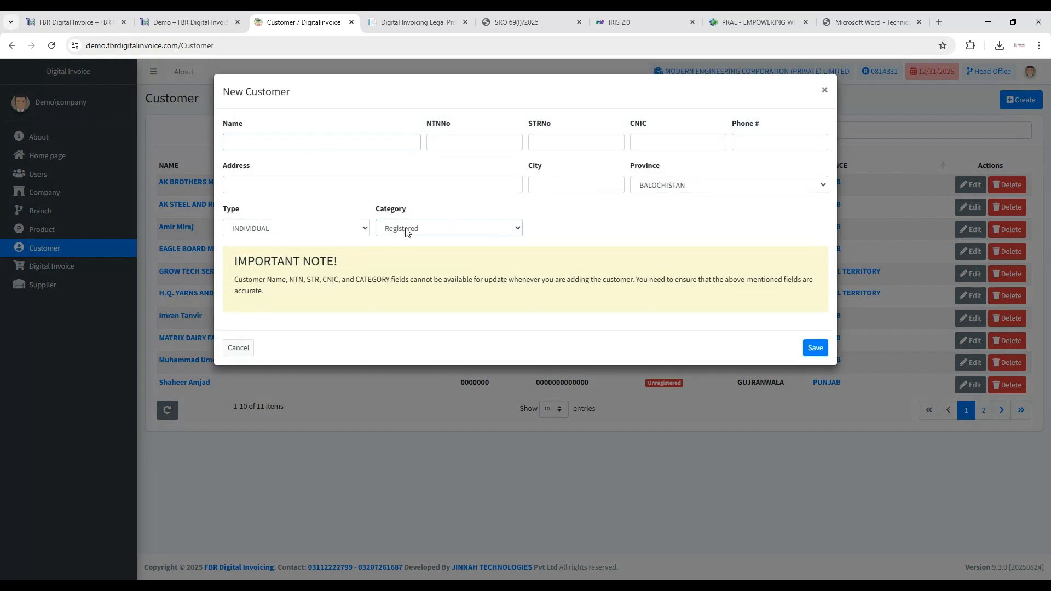
left_click(356, 228)
left_click(399, 262)
double_click(458, 143)
left_click(457, 143)
left_click(381, 148)
left_click(403, 117)
left_click(823, 93)
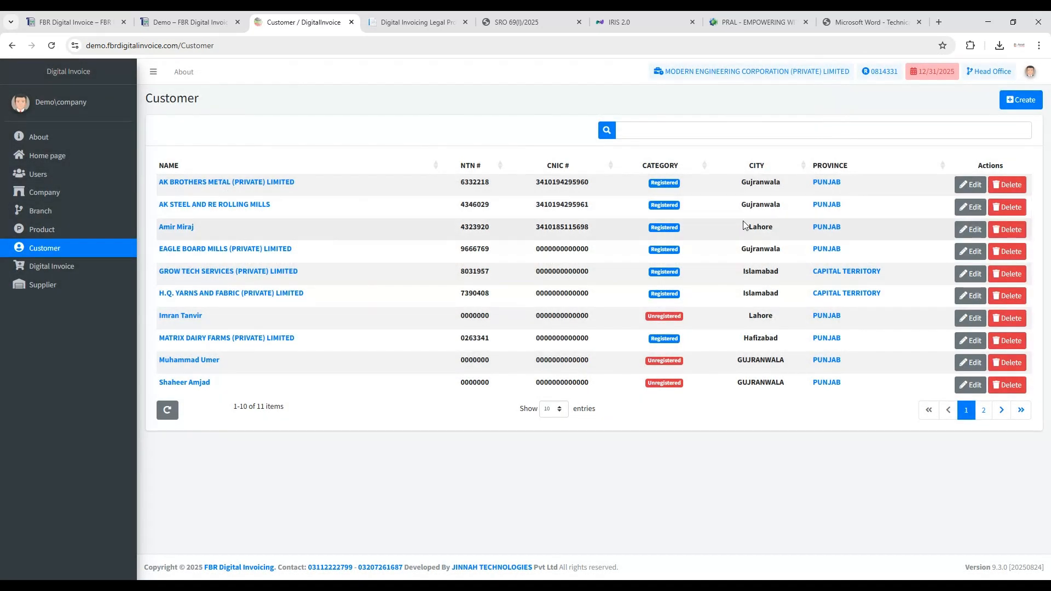
- Inspect the NTN and CNIC fields of an unregistered customer from Lahore, and close the record unchanged
left_click(971, 322)
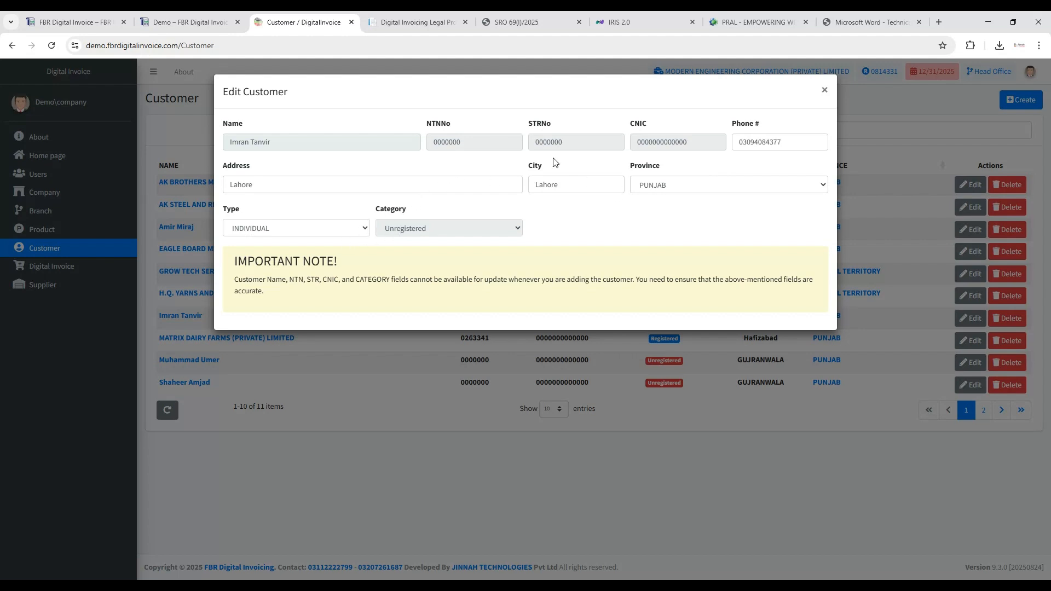
double_click(448, 143)
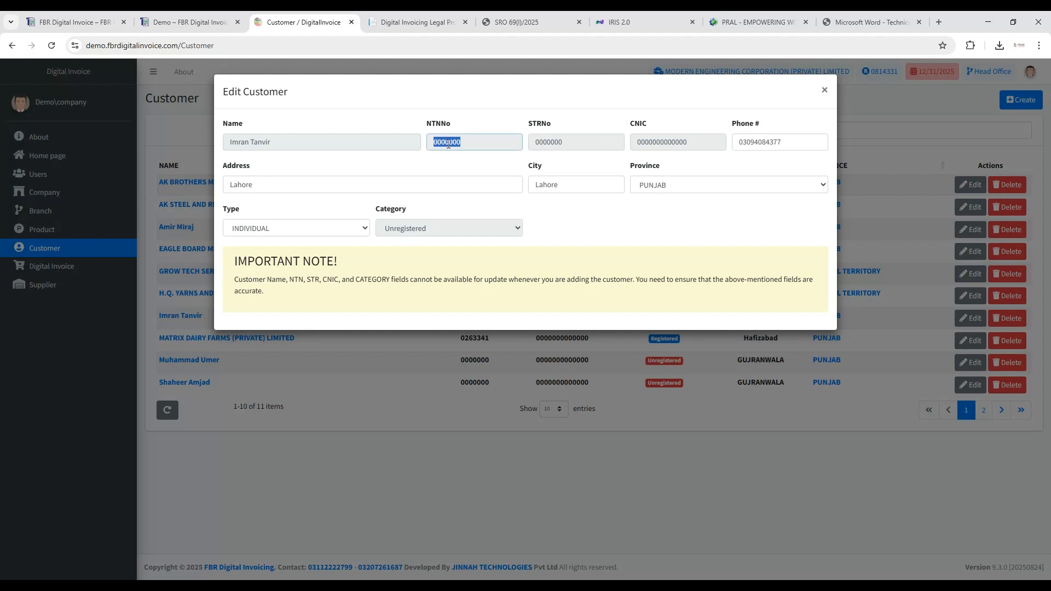
double_click(648, 146)
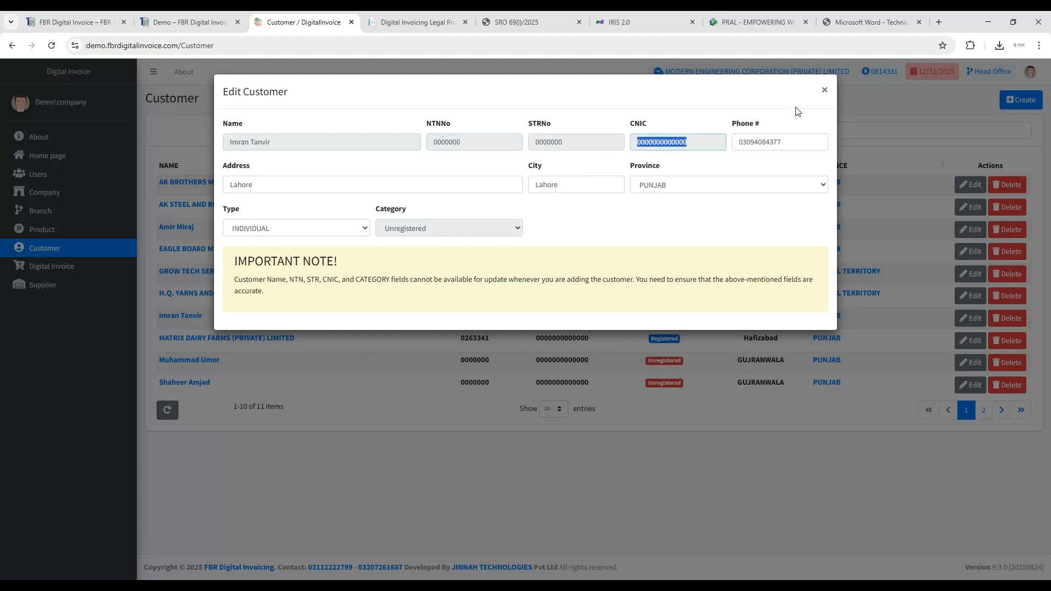
left_click(824, 93)
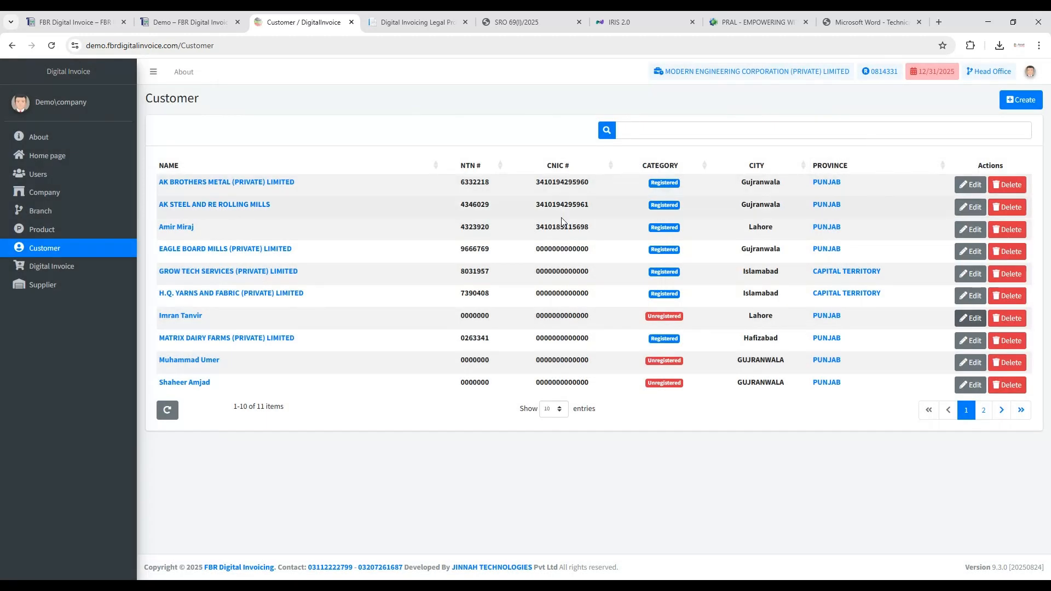
- View the Sargodha Branch digital invoice of 17 Aug 2025 for DRY BOND STILE and examine its printable version
left_click(73, 267)
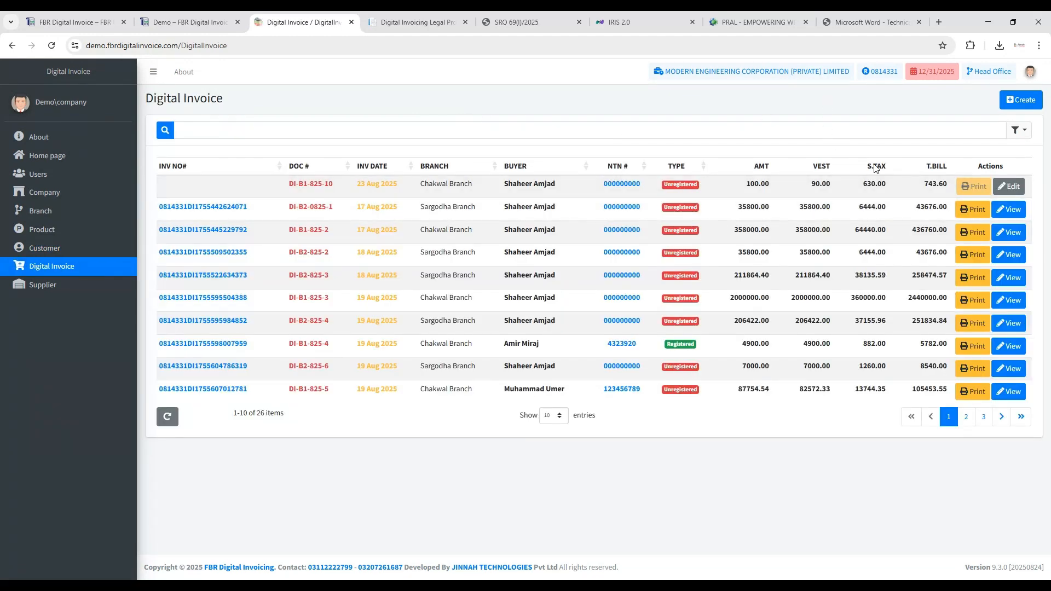
left_click(1000, 211)
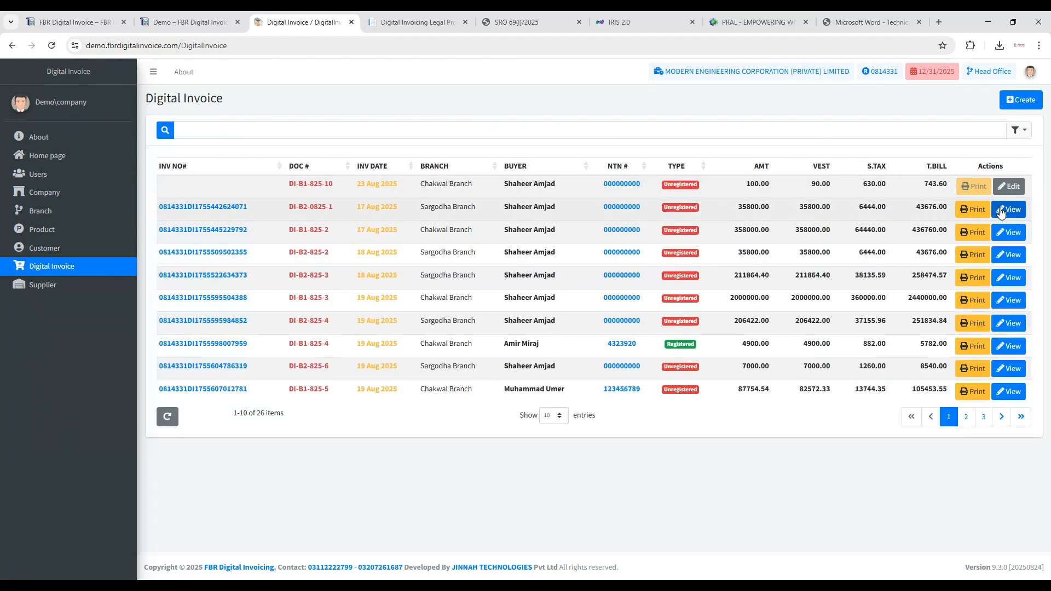
scroll(740, 419, "down", 2)
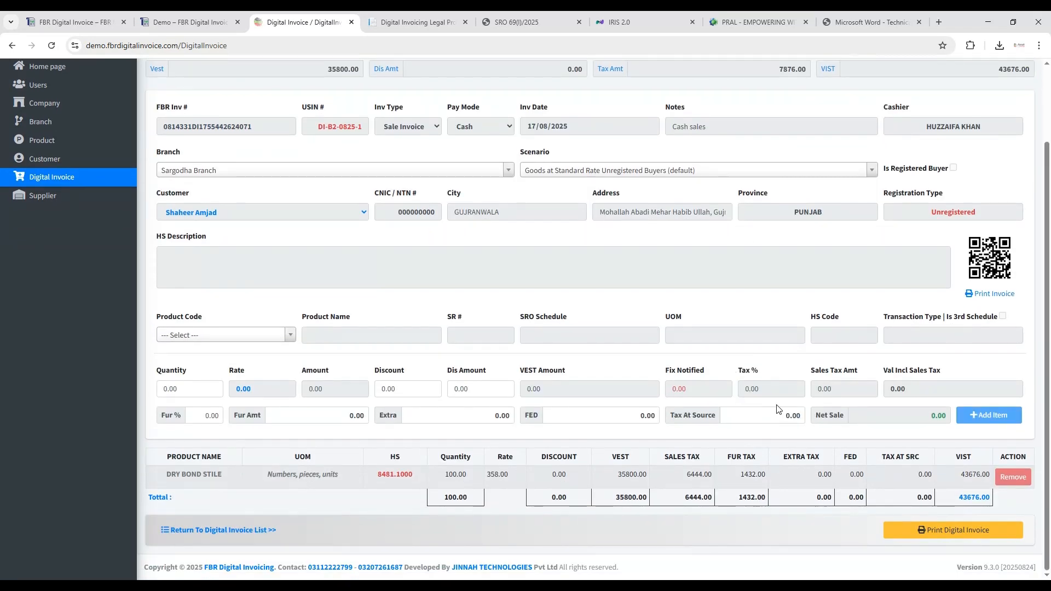
left_click(986, 295)
scroll(792, 395, "down", 4)
scroll(791, 395, "up", 4)
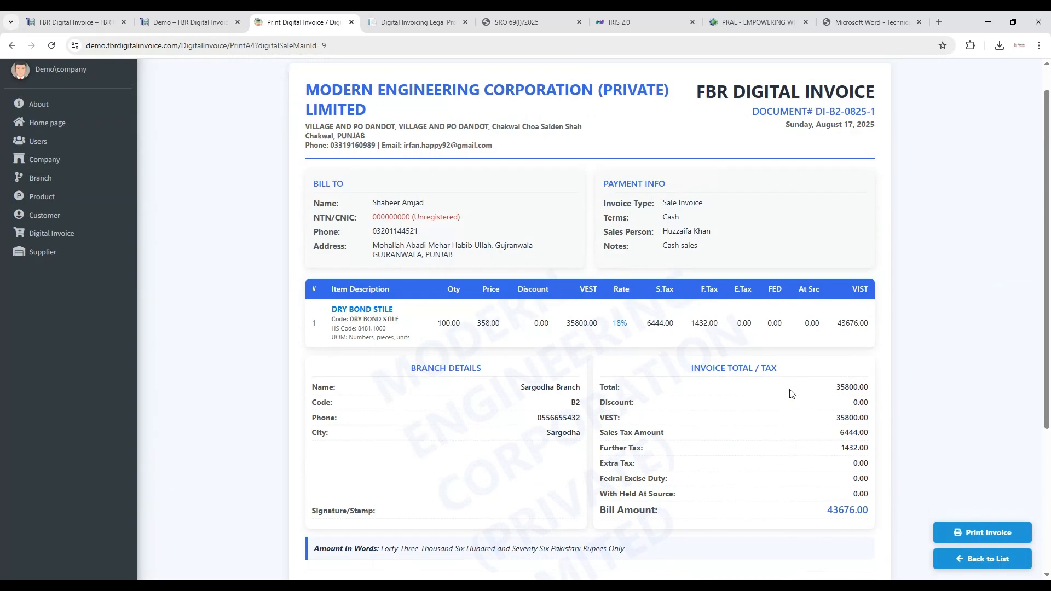
scroll(792, 394, "down", 4)
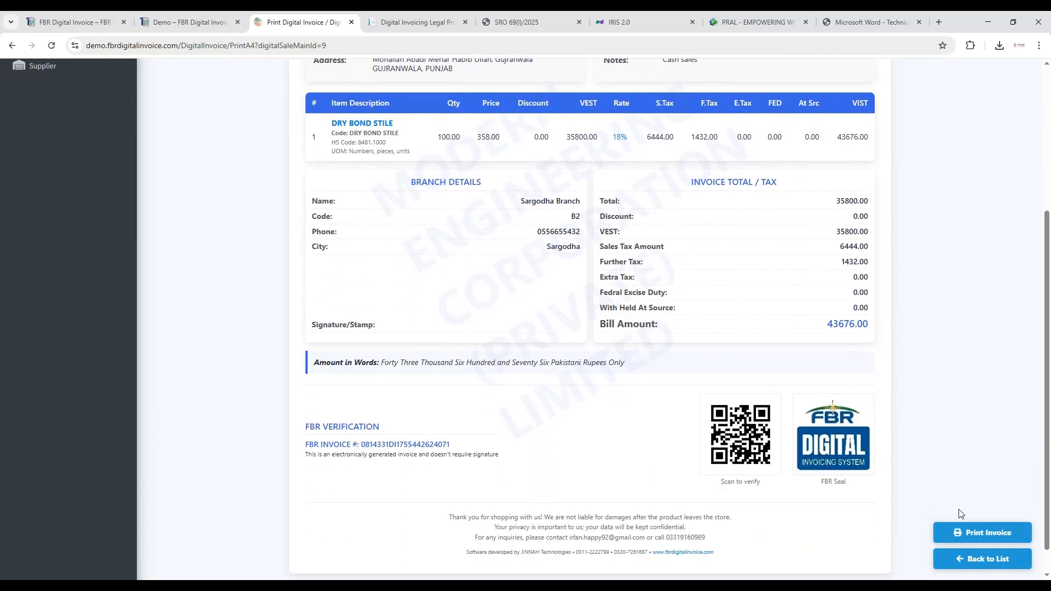
- Preview the invoice print with default margins and background graphics, cancel printing, and return to the digital invoice list
left_click(981, 532)
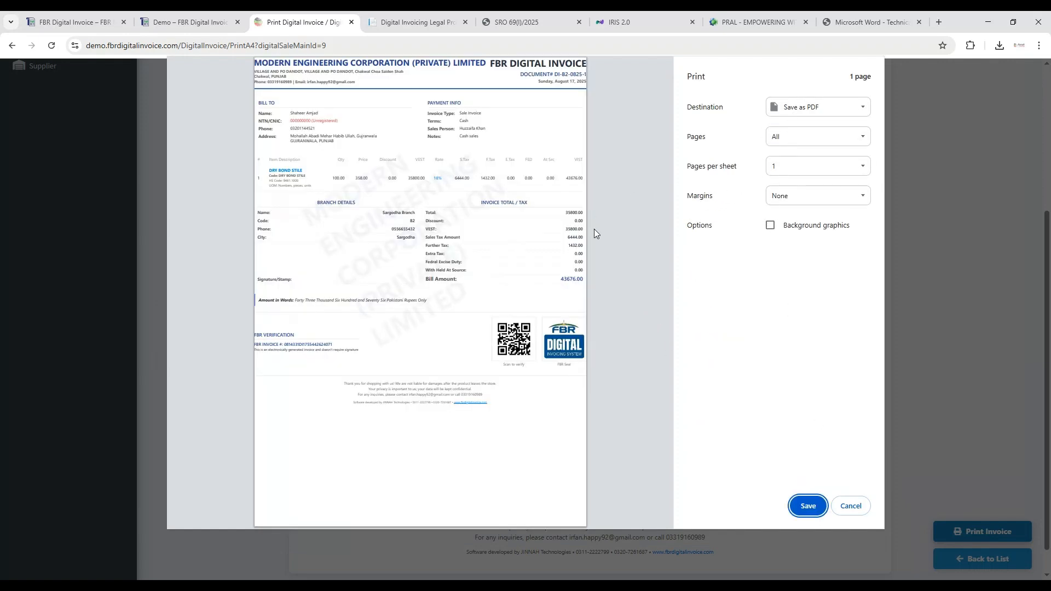
left_click(793, 199)
left_click(787, 218)
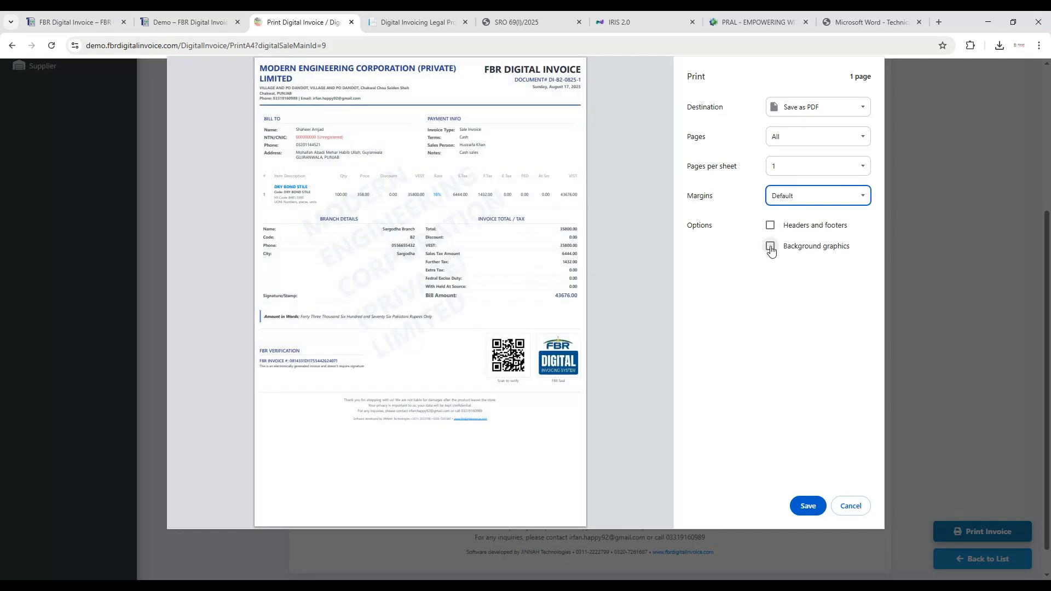
left_click(771, 249)
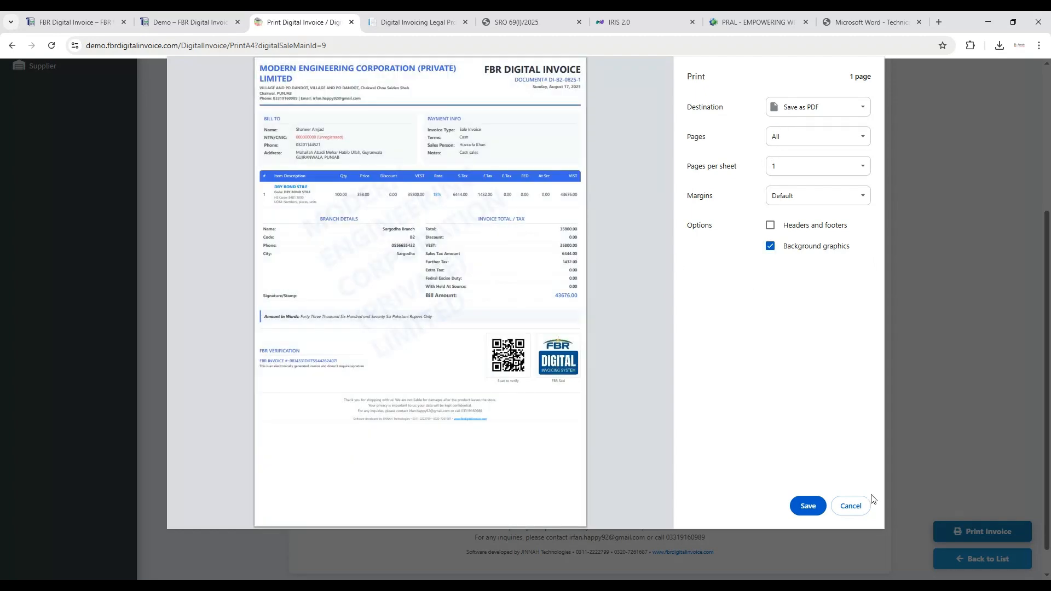
left_click(850, 506)
left_click(983, 559)
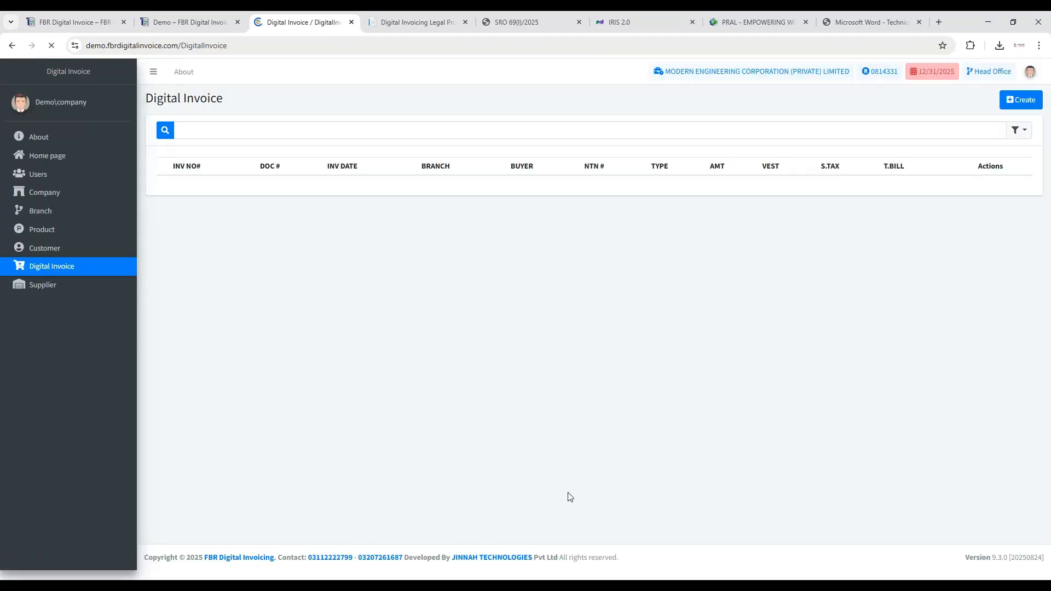
- Start a new digital invoice and enter "Cash sales" as its notes, keeping the sale invoice type and cash pay mode
left_click(1021, 99)
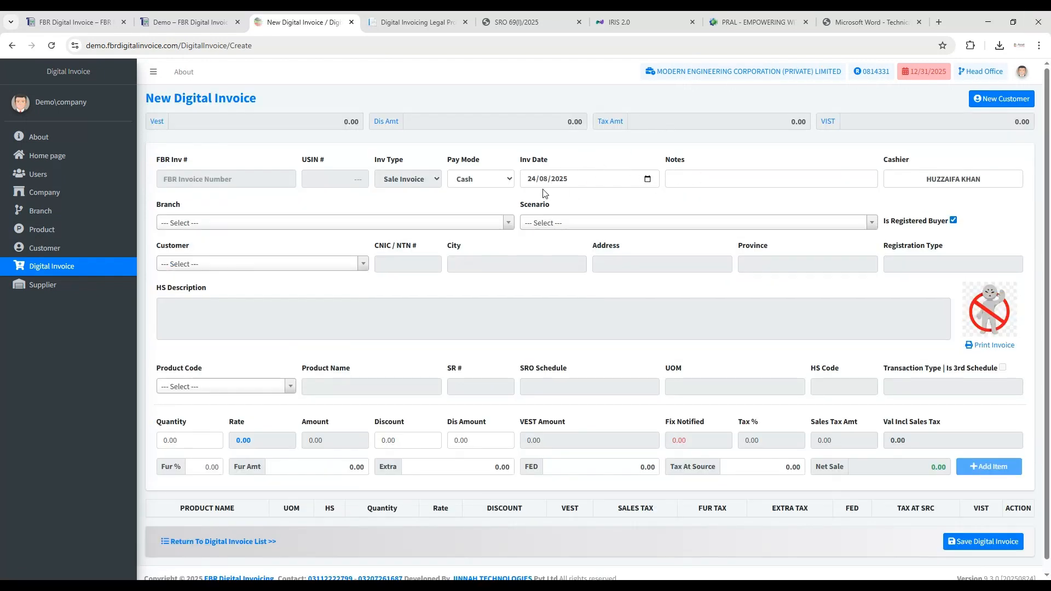
left_click(182, 182)
left_click(352, 180)
left_click(501, 183)
left_click(692, 182)
type("Cash")
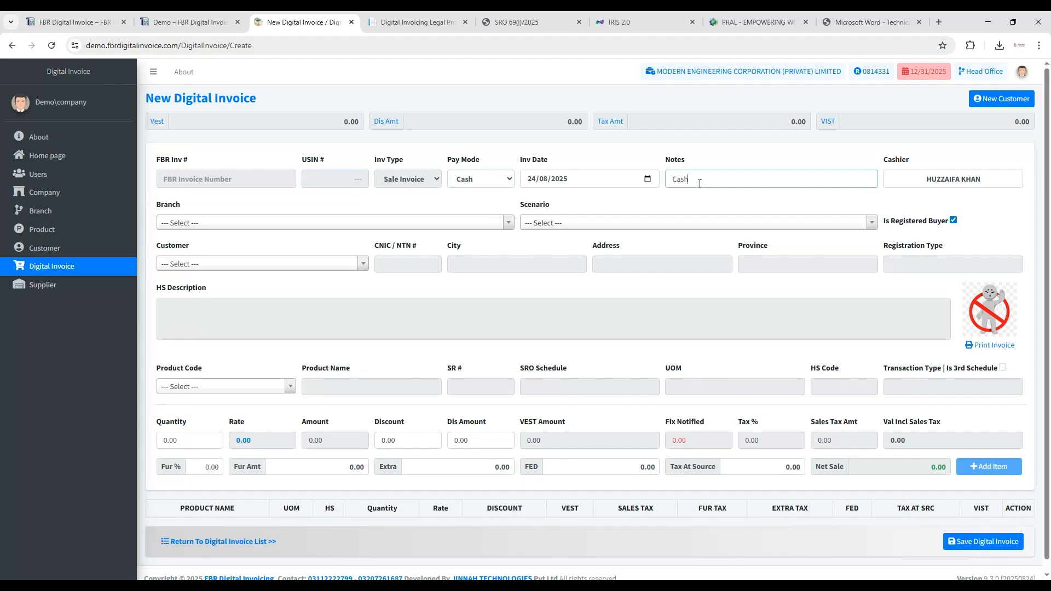
type(" sales")
left_click(1007, 184)
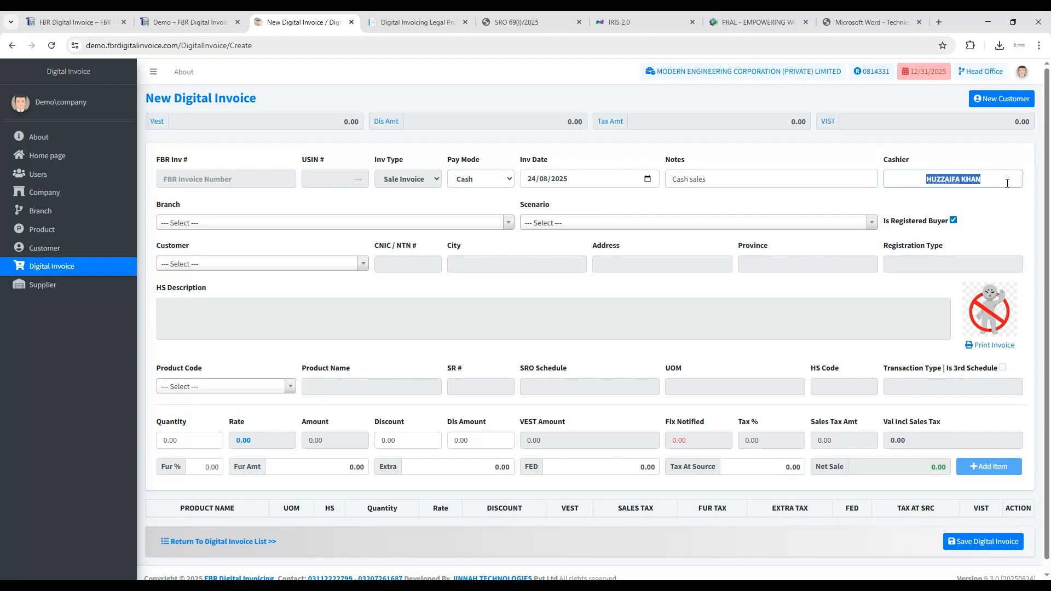
left_click(1008, 184)
- Set the invoice's branch to Sargodha Branch and its scenario to Goods at Standard Rate Unregistered Buyers (default)
left_click(236, 225)
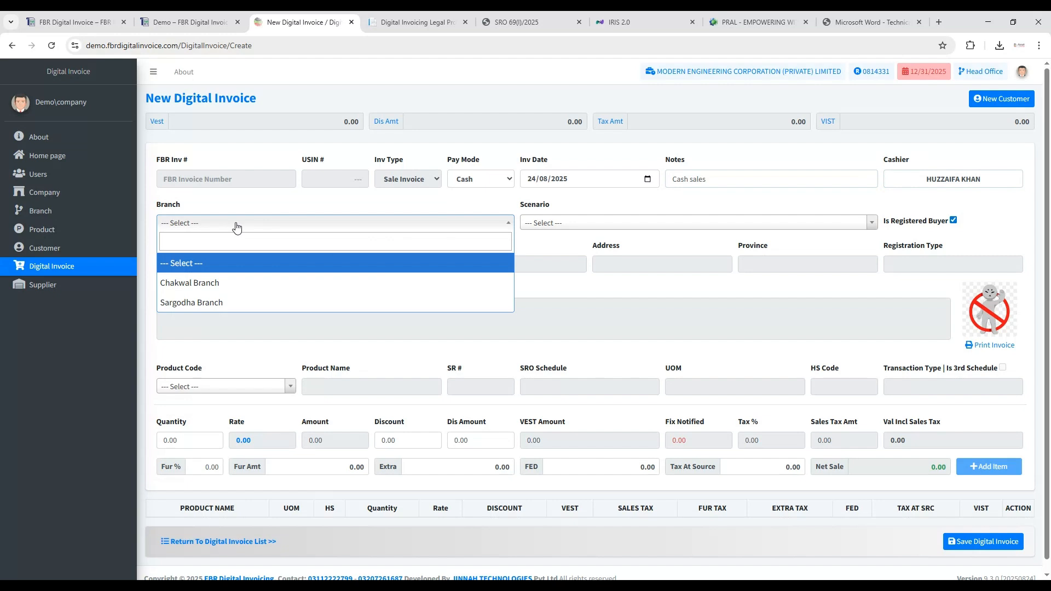
left_click(252, 305)
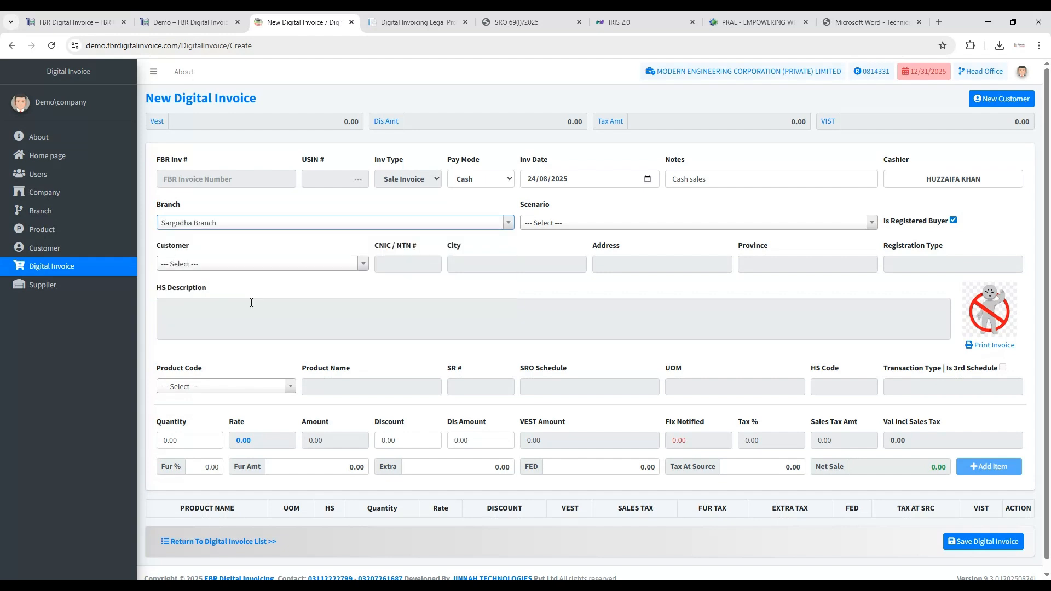
left_click(570, 229)
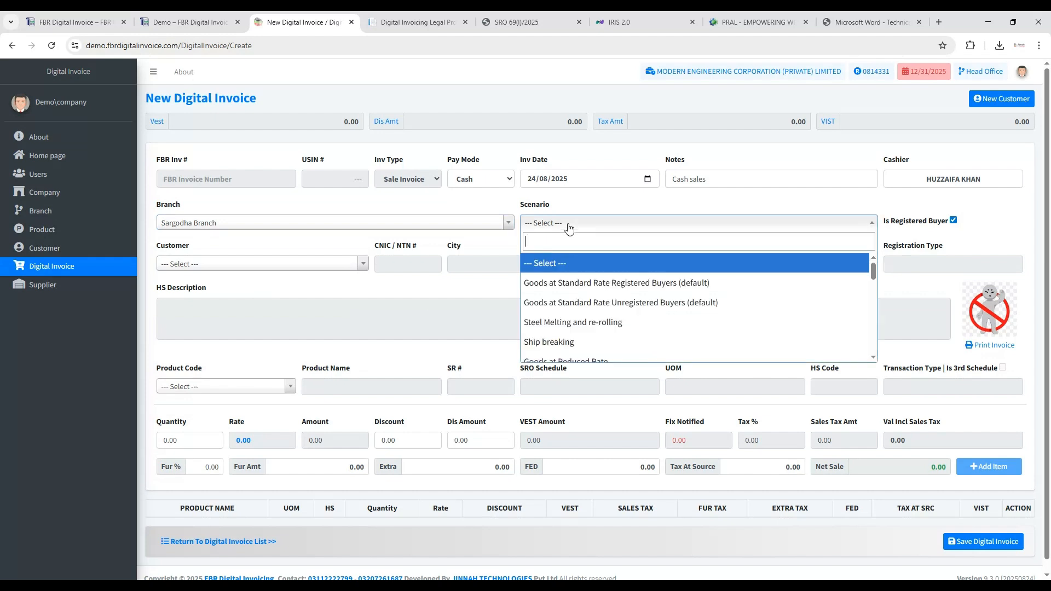
left_click(627, 303)
- Mark the buyer as not registered, switch the registered option on and off once more, and confirm each change
left_click(935, 224)
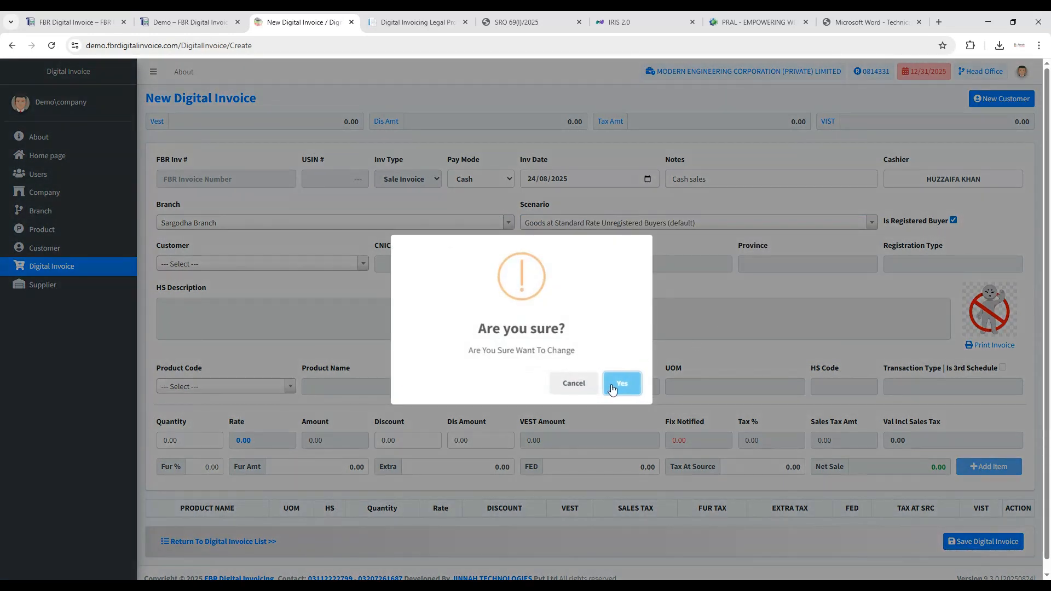
left_click(613, 388)
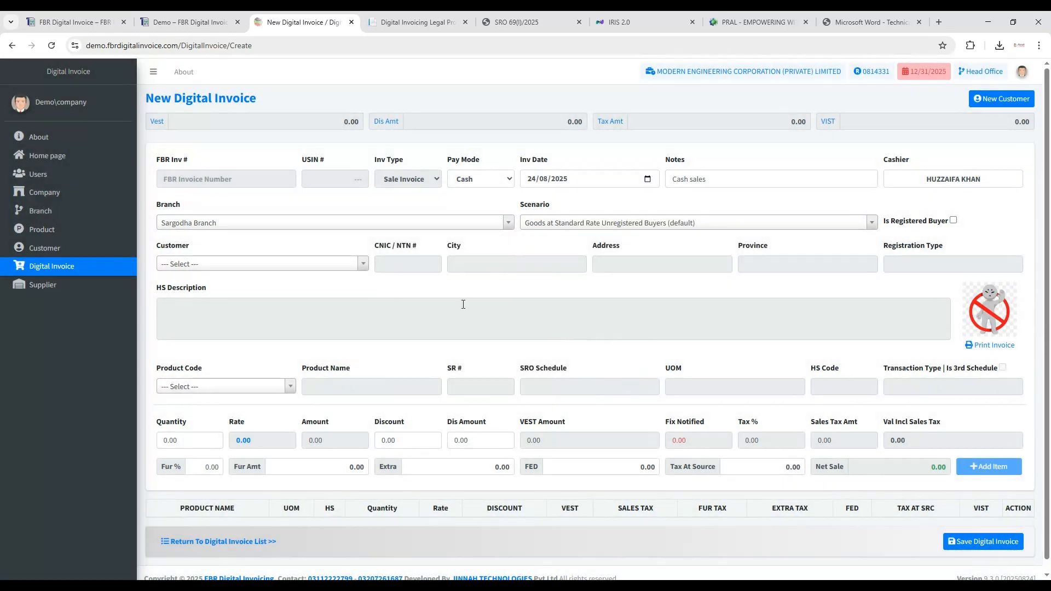
left_click(953, 221)
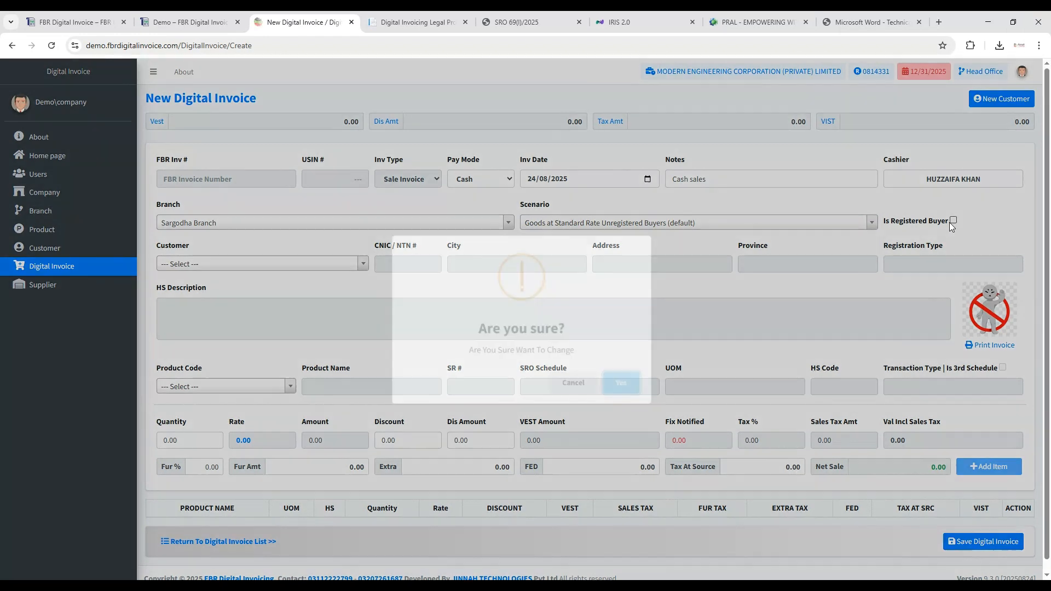
left_click(624, 383)
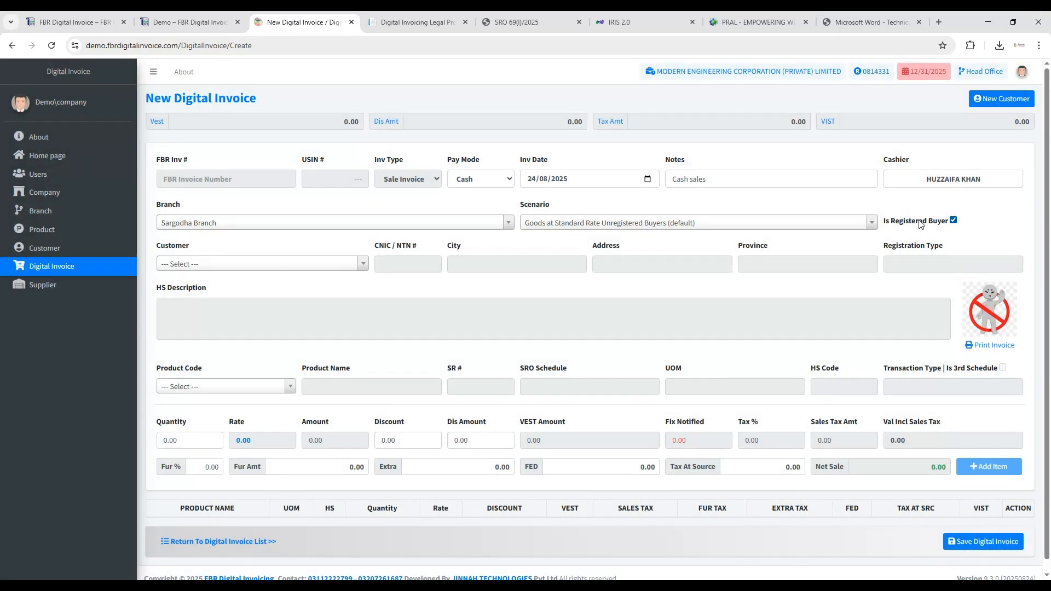
left_click(953, 220)
left_click(622, 384)
- Select the unregistered customer from Gujranwala for the invoice and check the CNIC/NTN, city and address fields
left_click(355, 265)
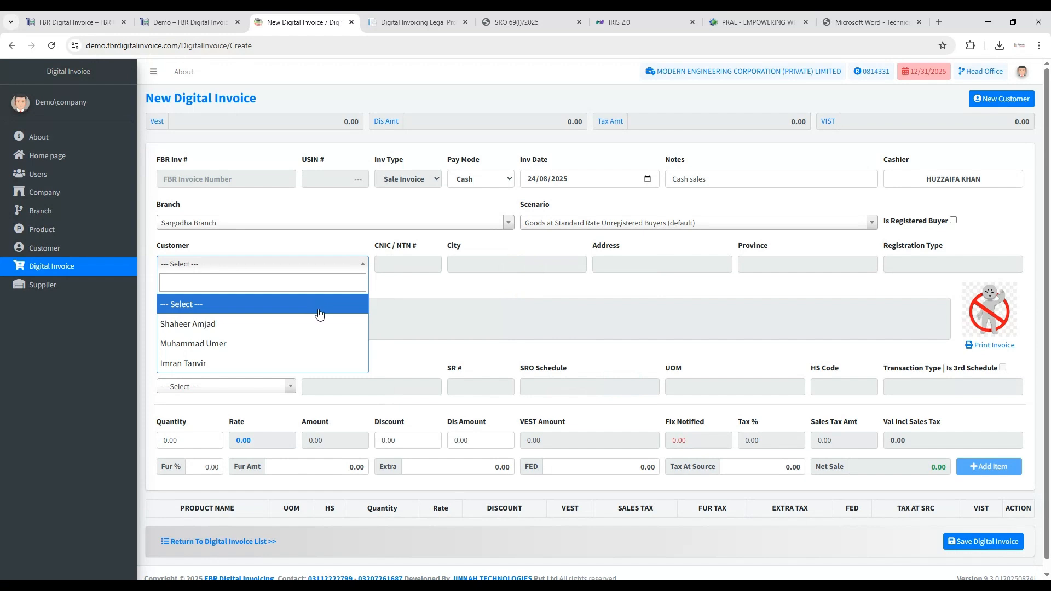
left_click(317, 344)
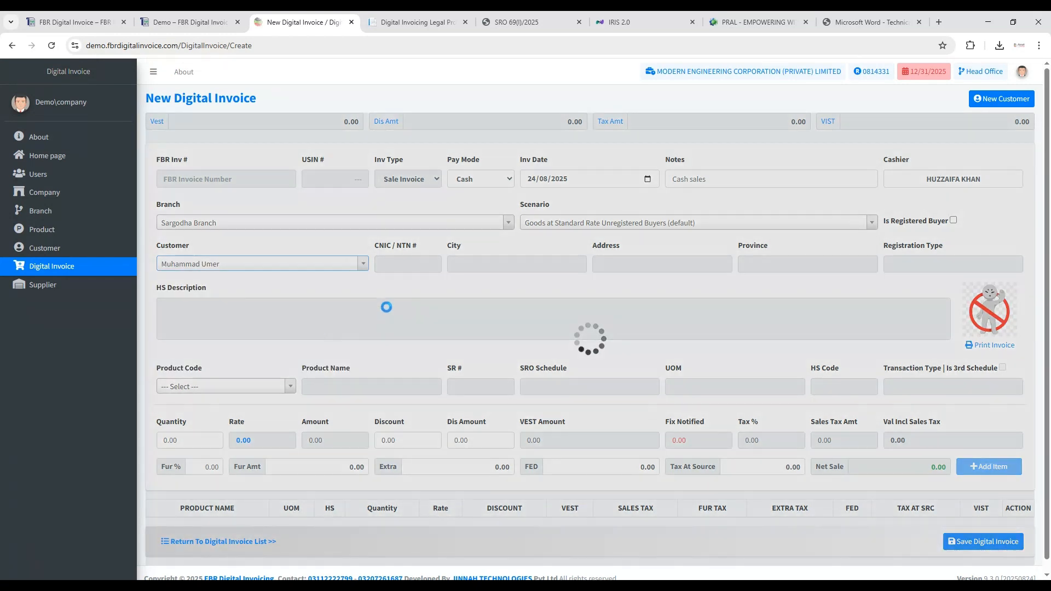
left_click_drag(410, 264, 485, 265)
double_click(485, 265)
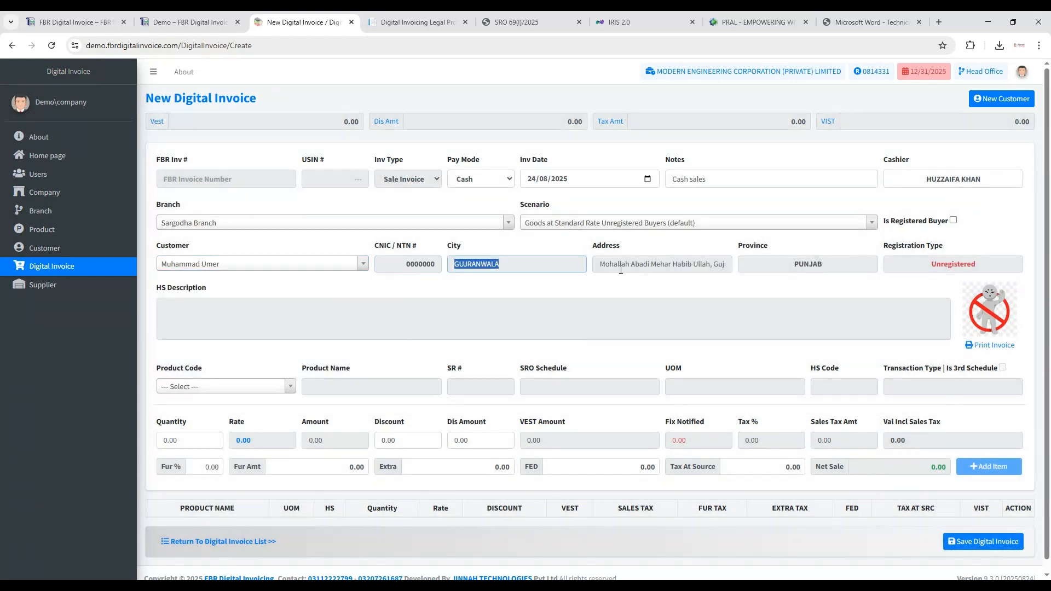
left_click(688, 268)
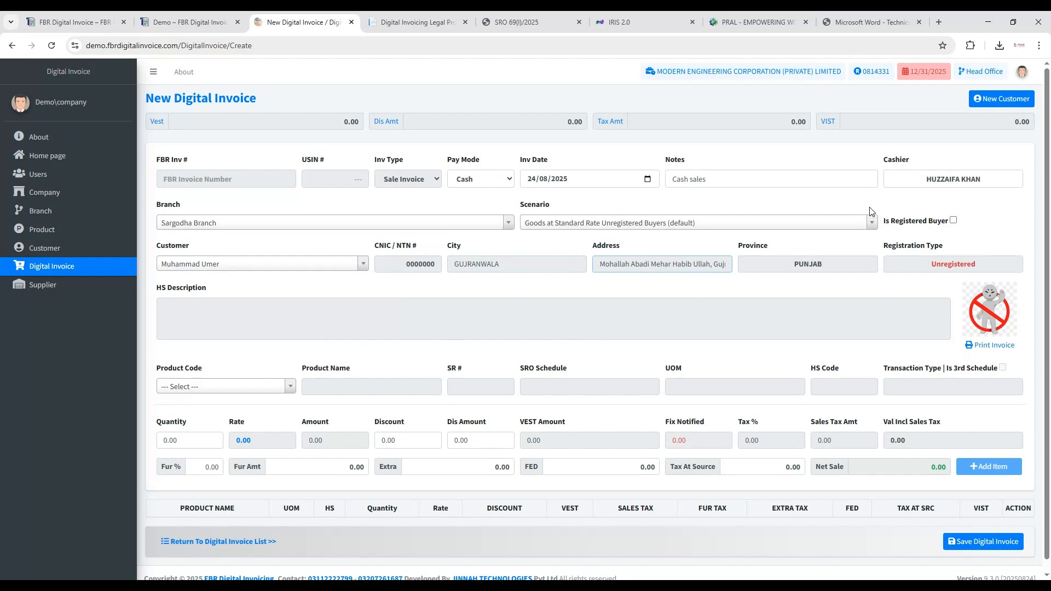
- Inspect the new customer form and its category field, and close the form without adding a customer
left_click(989, 100)
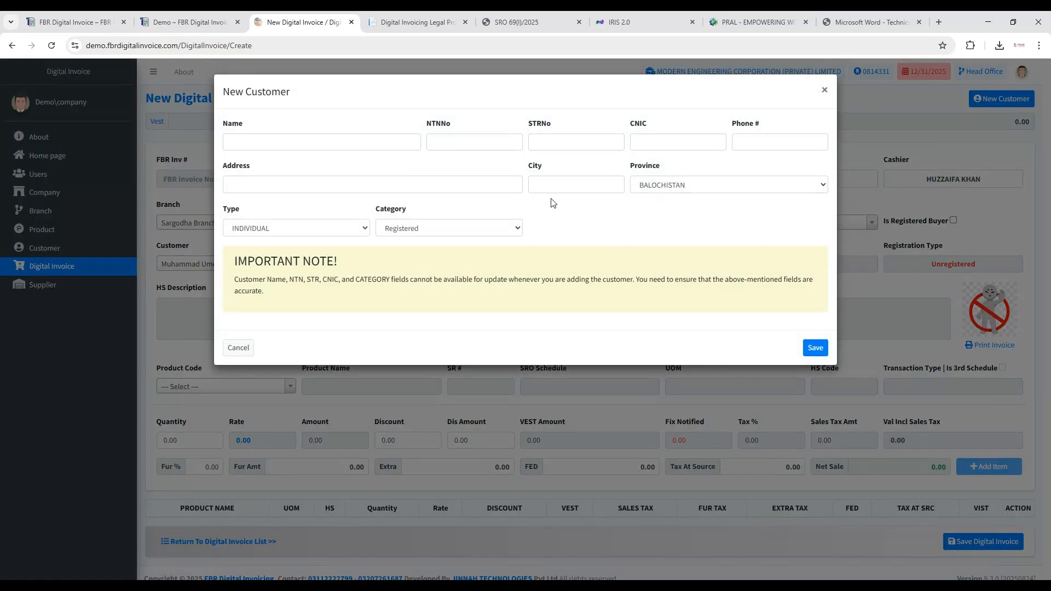
left_click(426, 228)
left_click(575, 238)
left_click(824, 90)
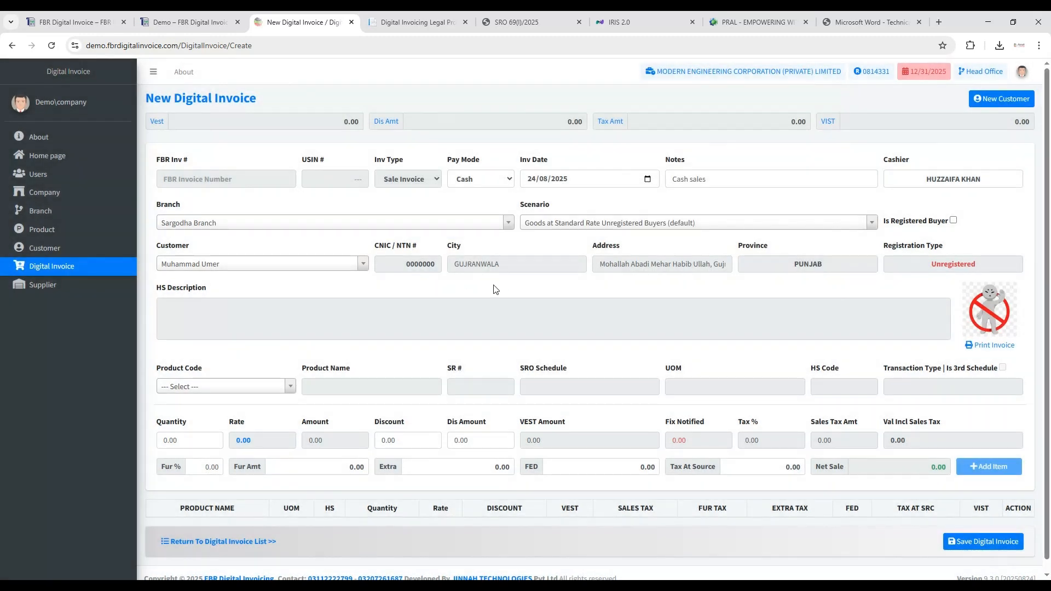
- Search the product codes for "12", clear the search, and choose COAL as the invoice product
scroll(453, 283, "down", 1)
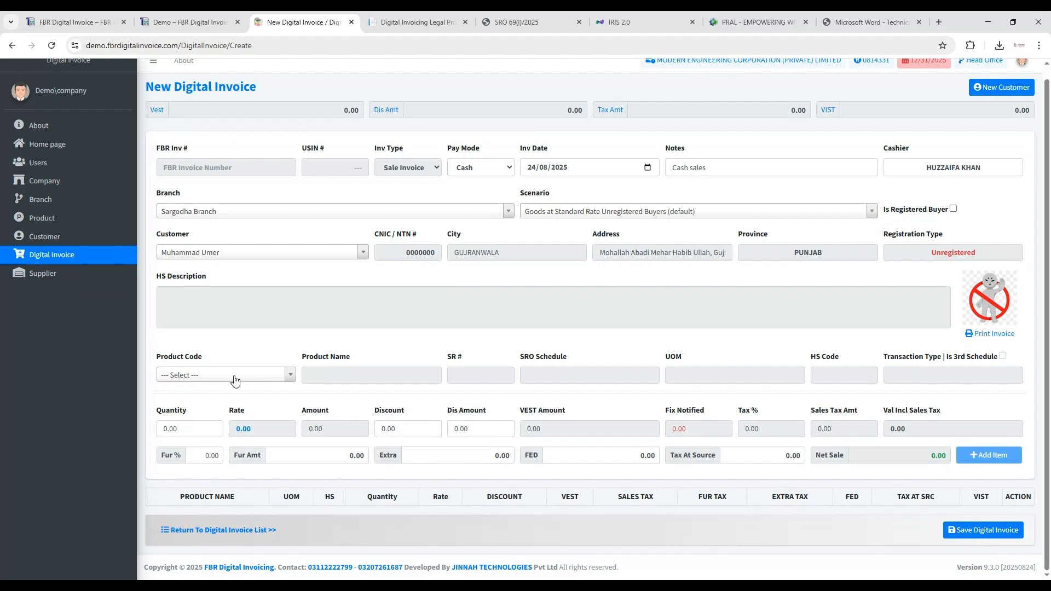
left_click(235, 378)
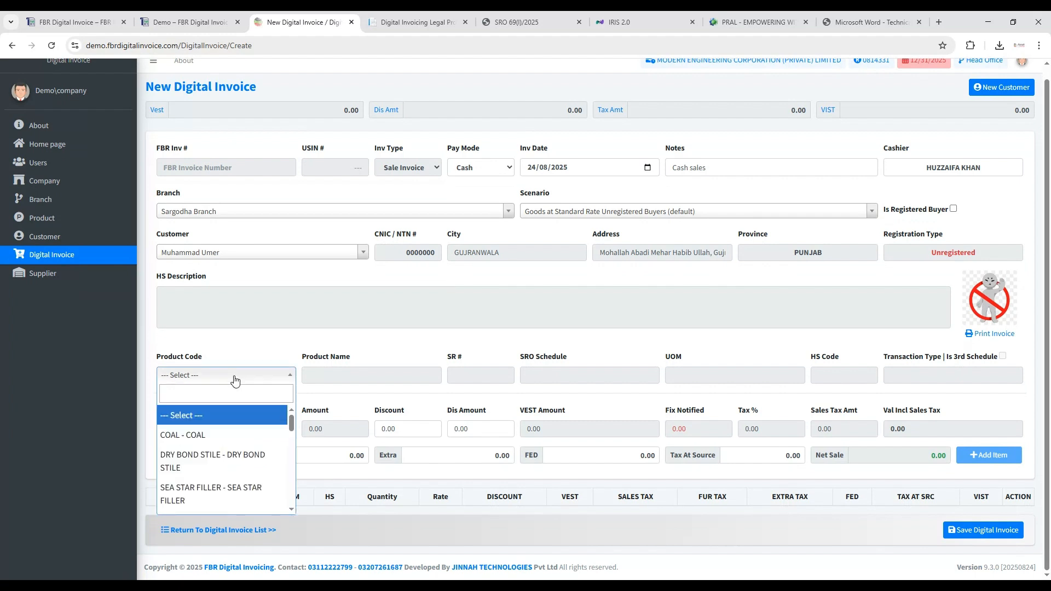
key("Down")
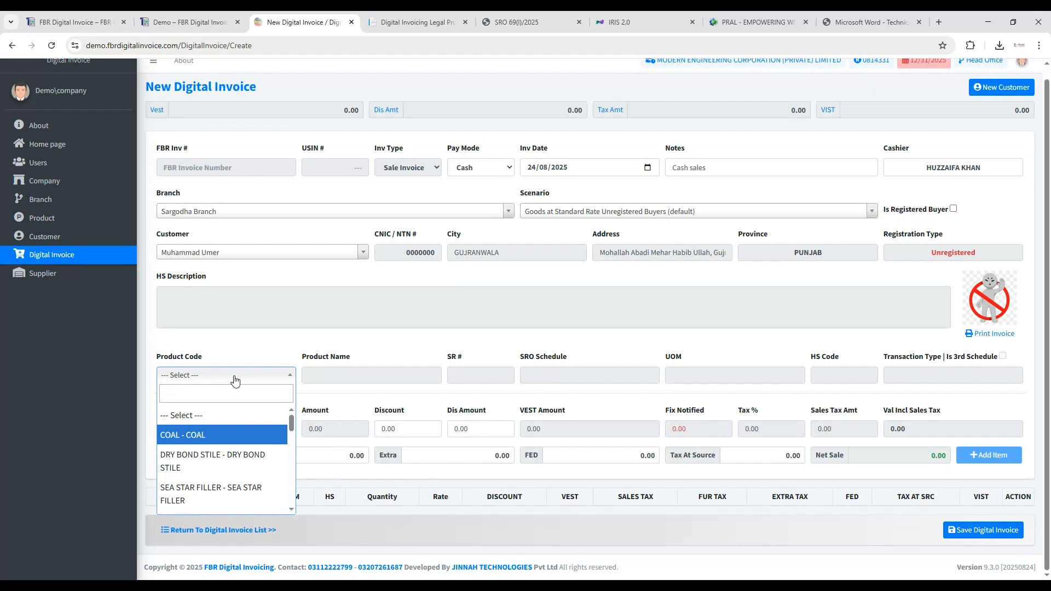
type("12")
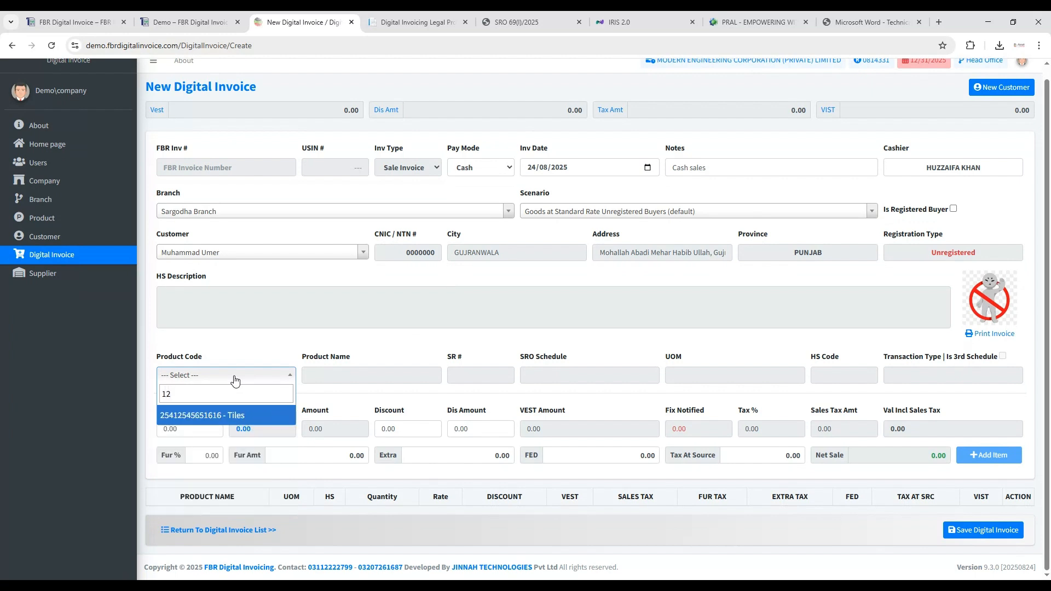
key("BackSpace")
key("BackSpace")
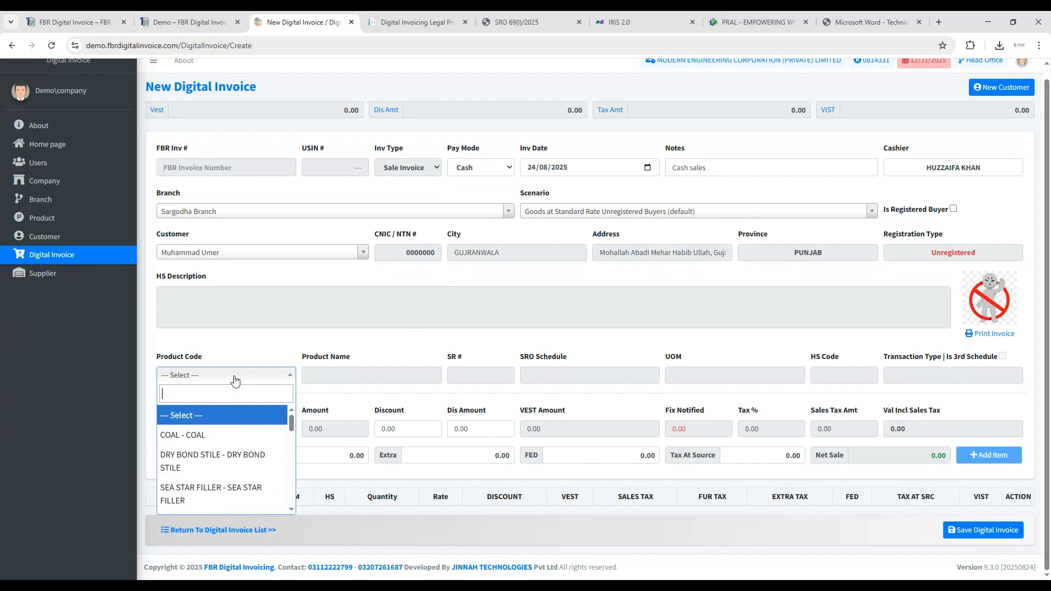
key("Down")
key("Return")
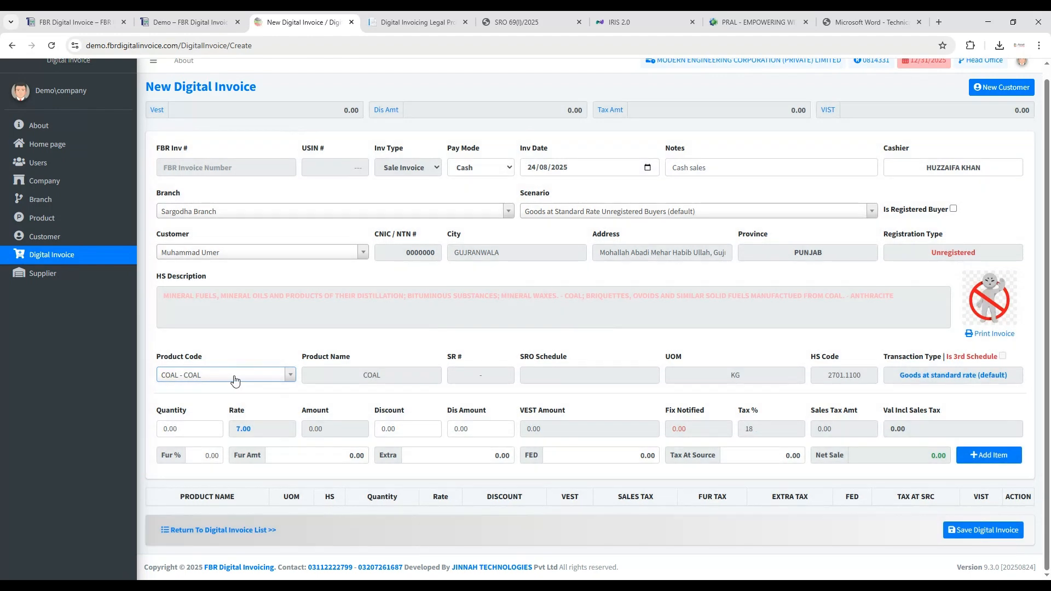
- Examine COAL's SR and SRO schedule fields and search the product codes for "bla", keeping COAL selected
left_click(485, 377)
left_click(567, 378)
left_click(275, 378)
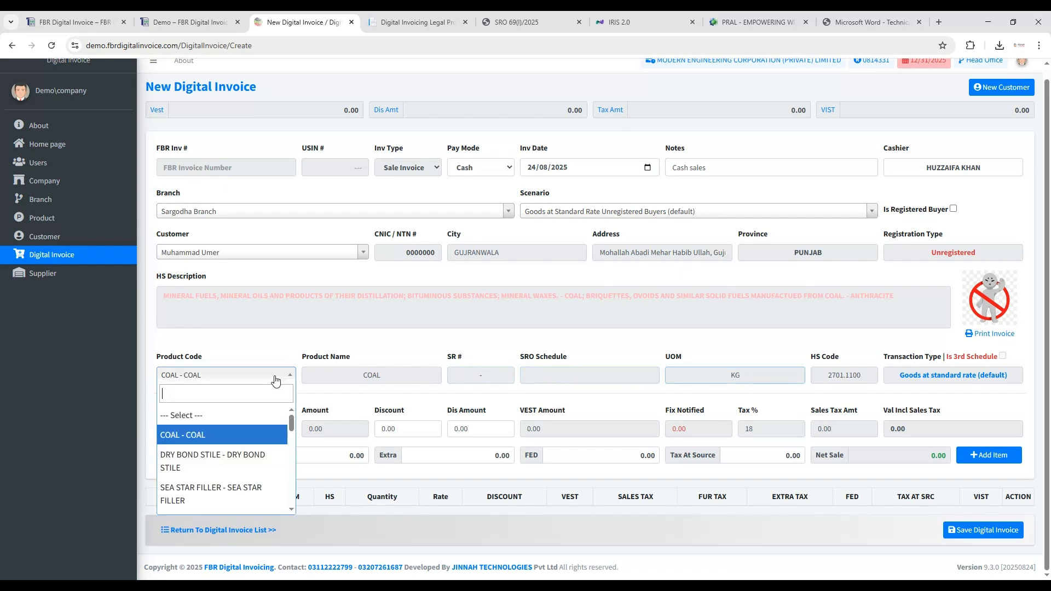
type("bla")
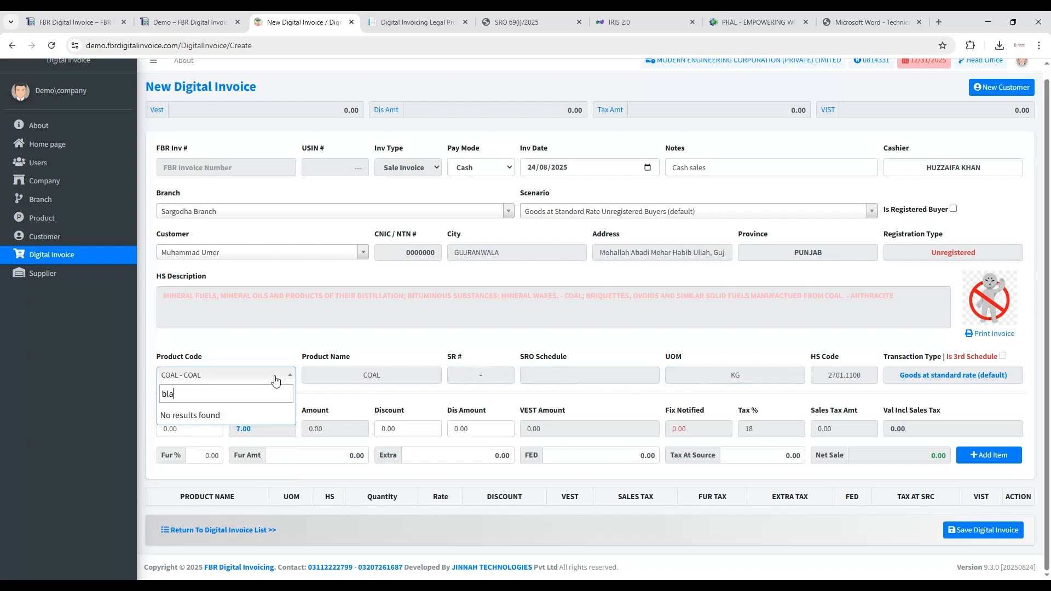
key("BackSpace")
key("BackSpace")
key("BackSpace")
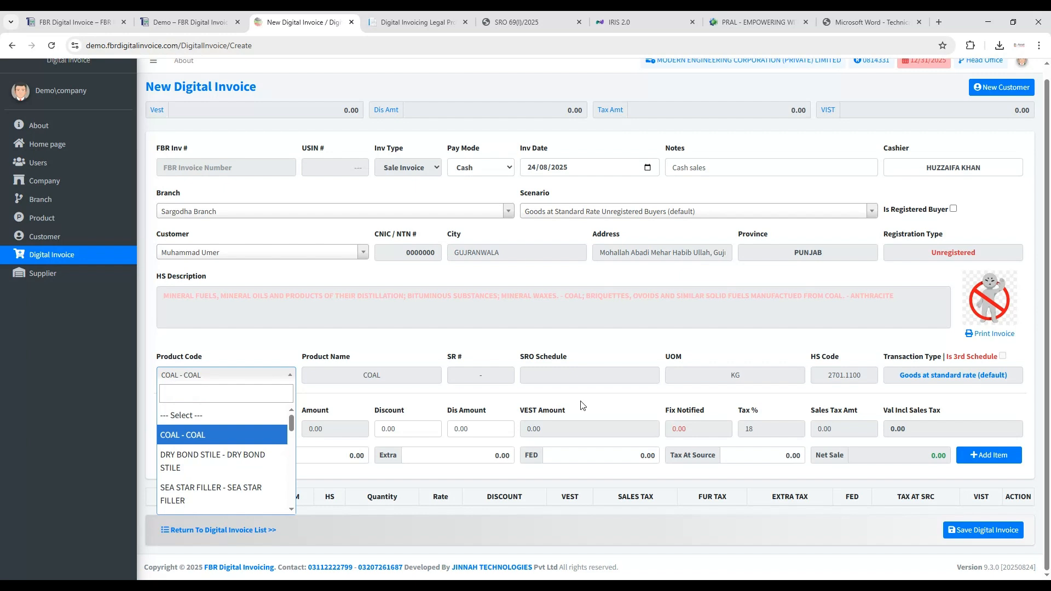
left_click(880, 399)
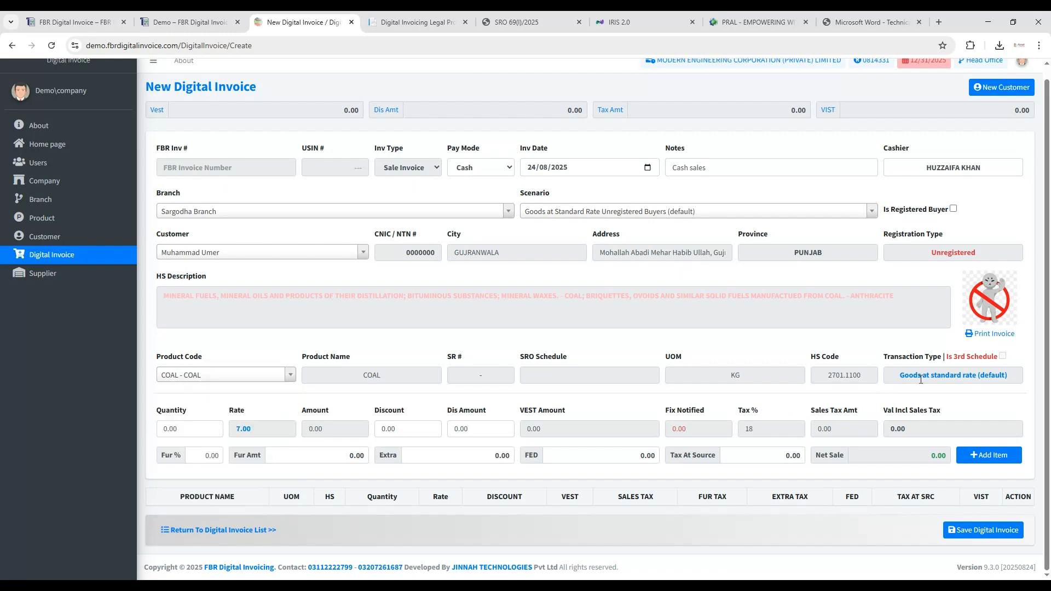
- Check the rate of the COAL item and set its quantity to 1000
left_click(161, 430)
left_click_drag(236, 430, 252, 434)
left_click(263, 431)
left_click(174, 433)
type("1")
left_click(381, 430)
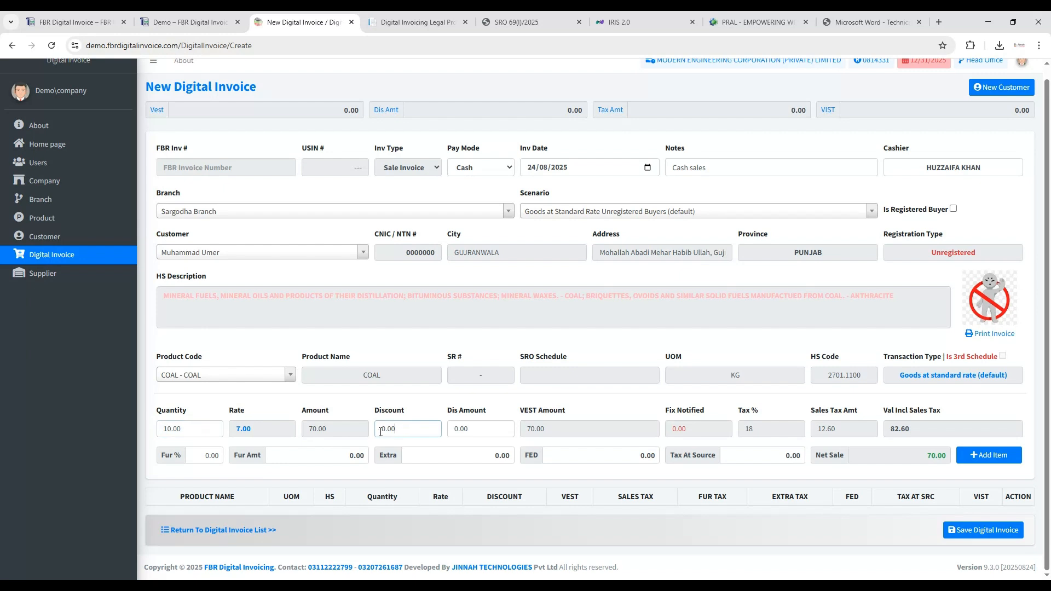
key("Tab")
left_click(380, 432)
left_click(166, 430)
type("00")
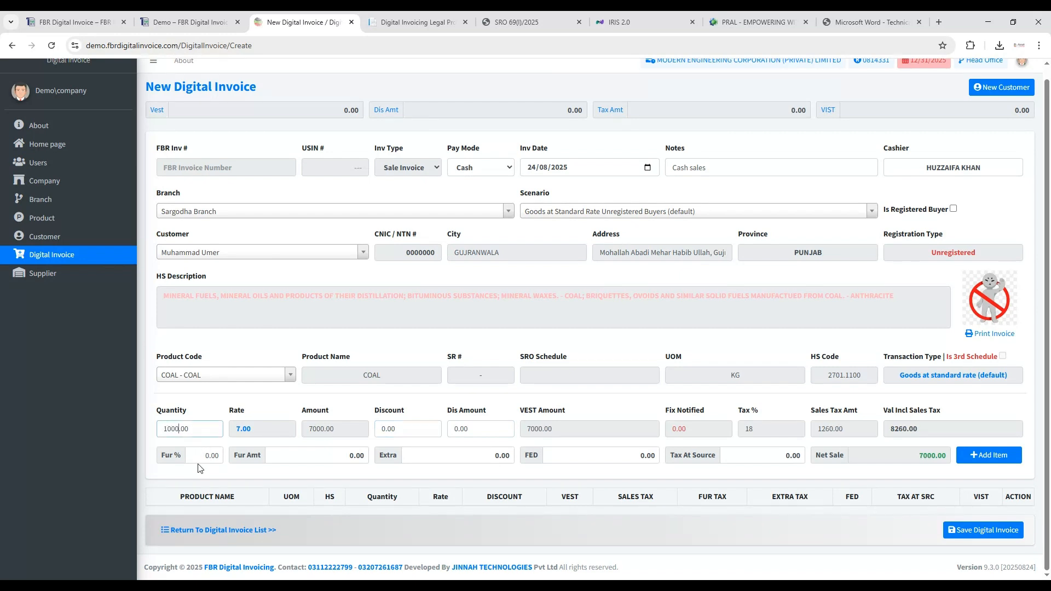
- Give the COAL item a 10% discount, and replace it with a discount amount of 1000
left_click(388, 432)
type("1")
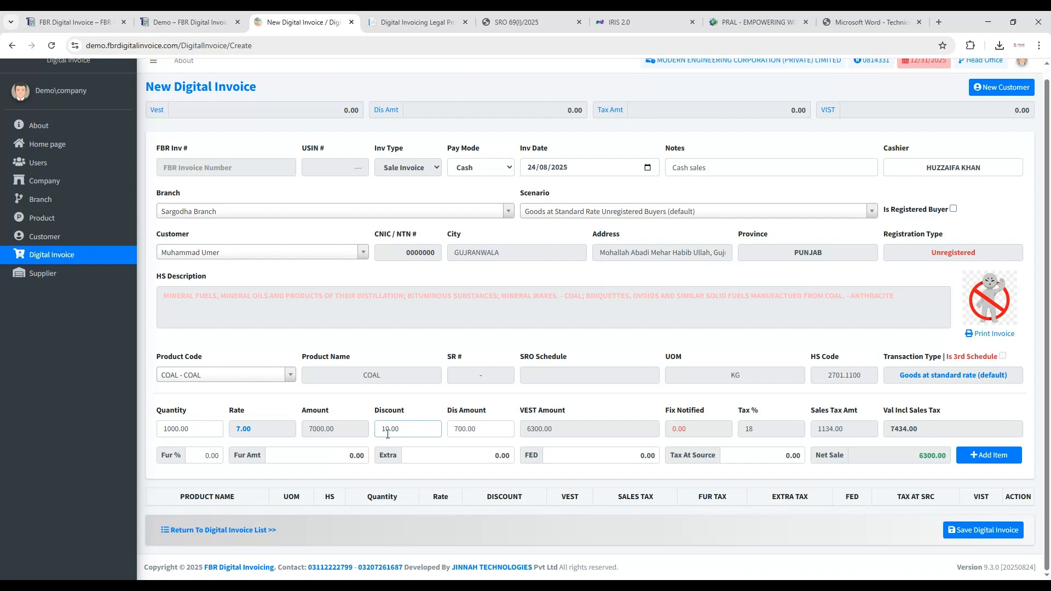
left_click(481, 427)
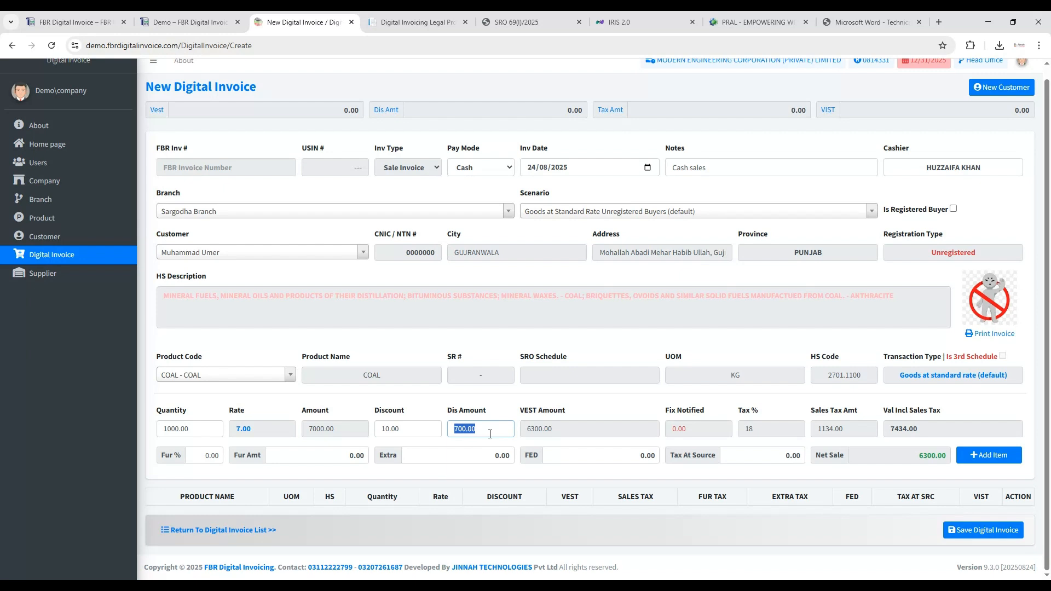
left_click(432, 431)
left_click(478, 427)
type("1000.00")
- Examine the COAL item's tax percentage, sales tax amount and value including sales tax
double_click(750, 430)
left_click(832, 432)
left_click_drag(819, 432, 824, 430)
left_click(836, 431)
left_click_drag(892, 432, 925, 433)
left_click(907, 433)
left_click_drag(895, 432, 934, 432)
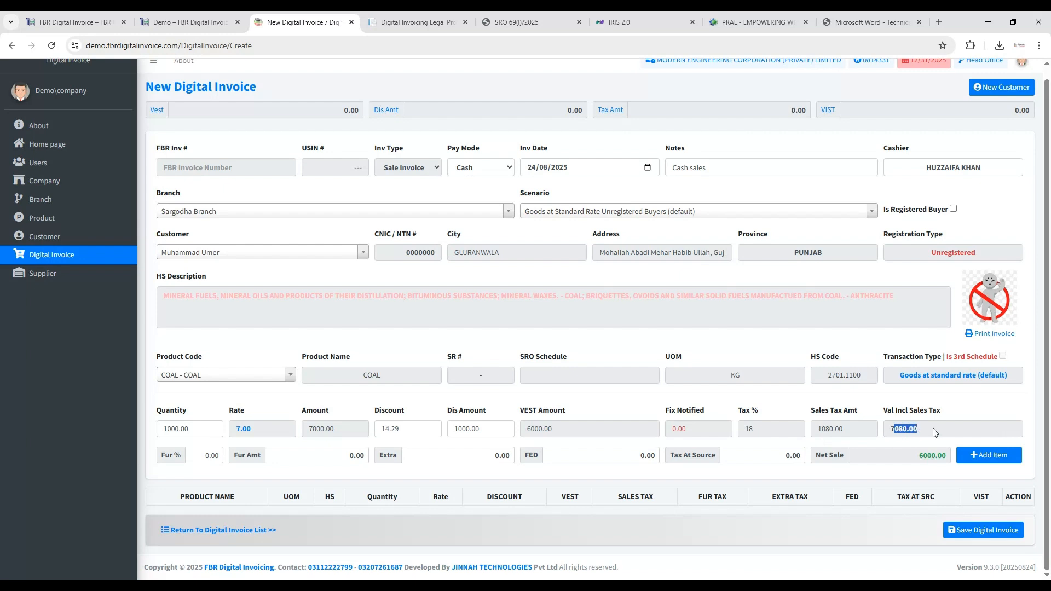
left_click(935, 432)
- Set the COAL item's further tax to 4% and check the further tax amount and the value including tax
left_click(200, 458)
key("shift+Right")
type("4")
left_click(456, 457)
double_click(334, 457)
double_click(908, 430)
- Leave the extra tax, FED and tax at source at zero and add the COAL item to the invoice
left_click(466, 459)
left_click(593, 456)
left_click(755, 450)
left_click(980, 456)
scroll(320, 461, "down", 1)
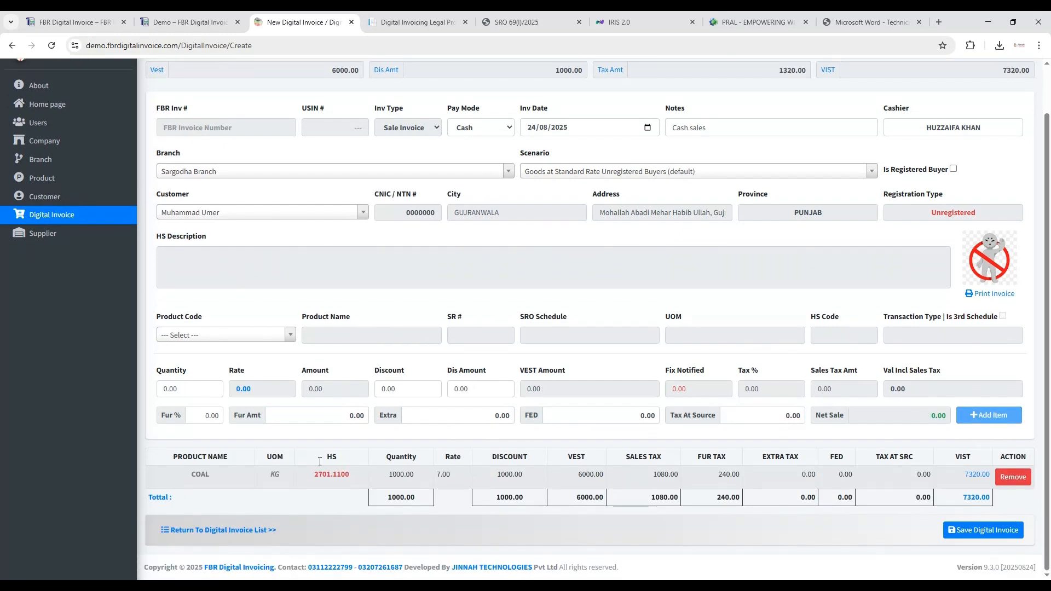
- Browse the product codes and choose DRY BOND STILE as the second invoice product
left_click(290, 337)
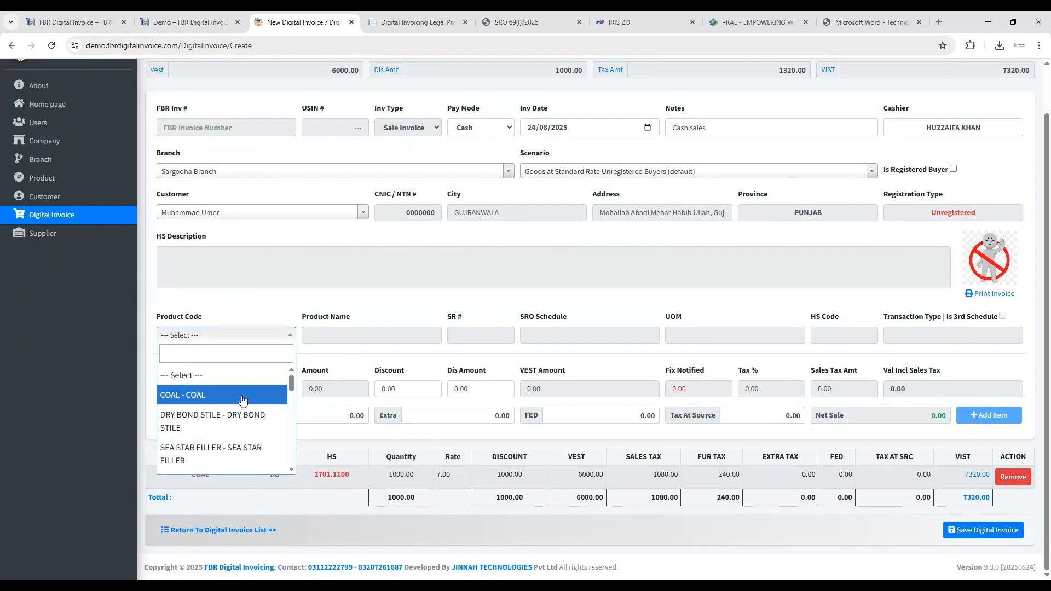
scroll(242, 403, "down", 3)
scroll(241, 402, "up", 3)
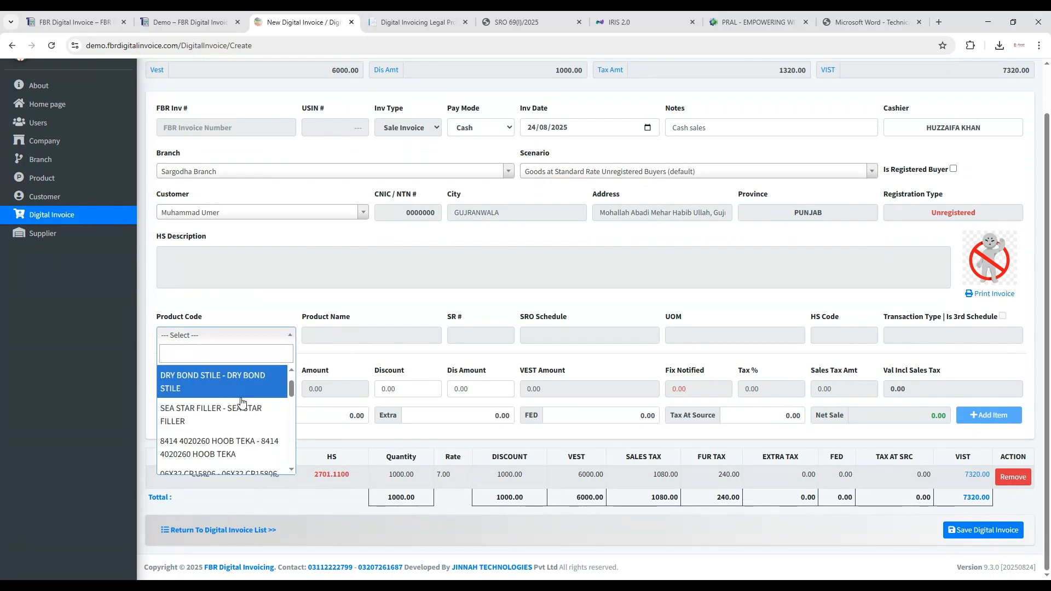
key("Return")
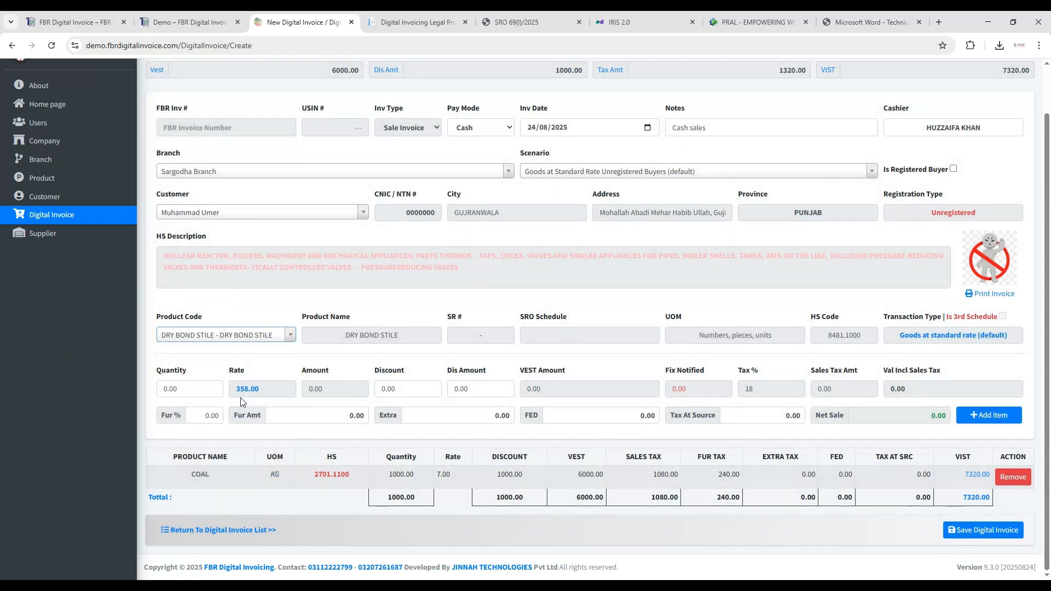
- Set the DRY BOND STILE quantity to 2 and further tax to 4%, then add the item to the invoice
left_click(162, 393)
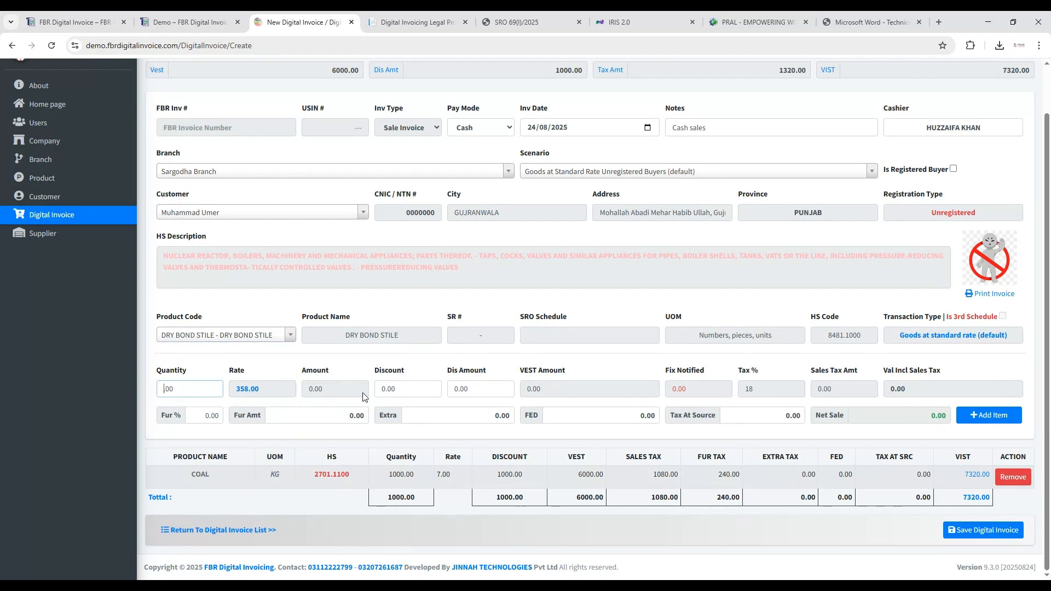
type("2.")
left_click(382, 395)
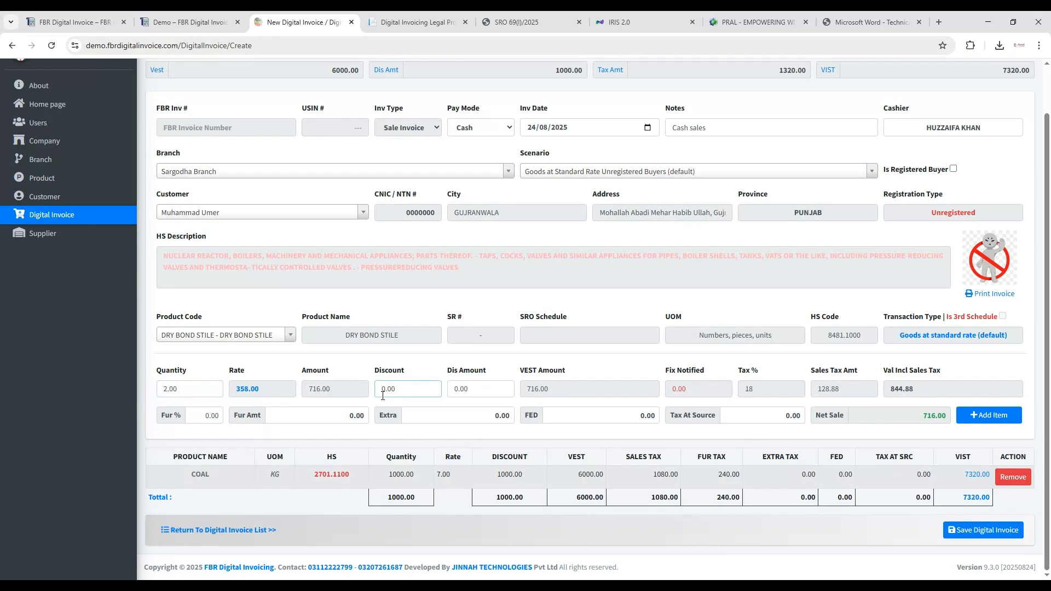
left_click(206, 417)
type("4")
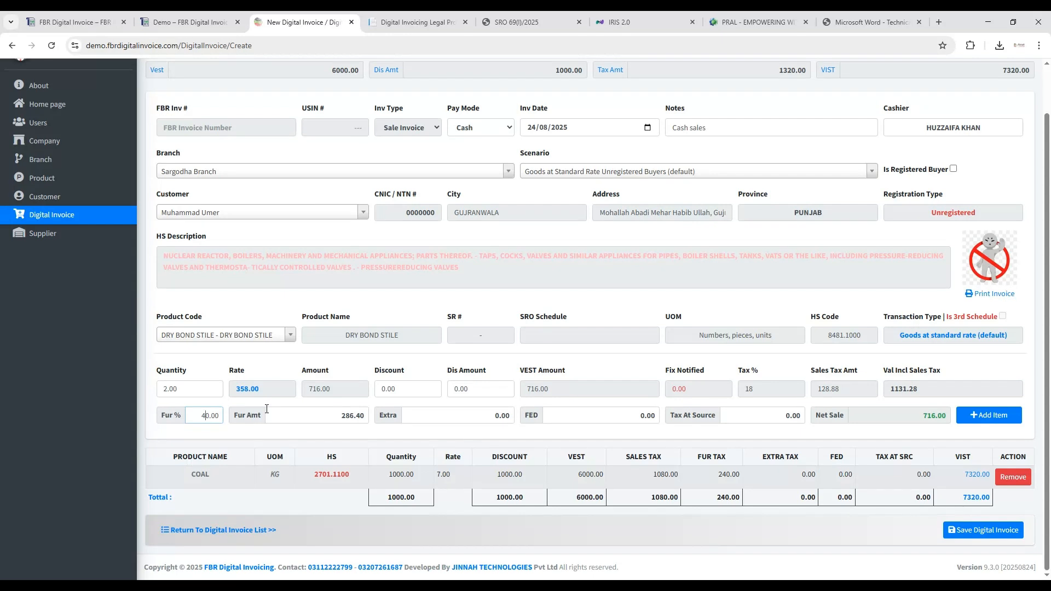
key("Delete")
left_click(508, 416)
left_click(642, 416)
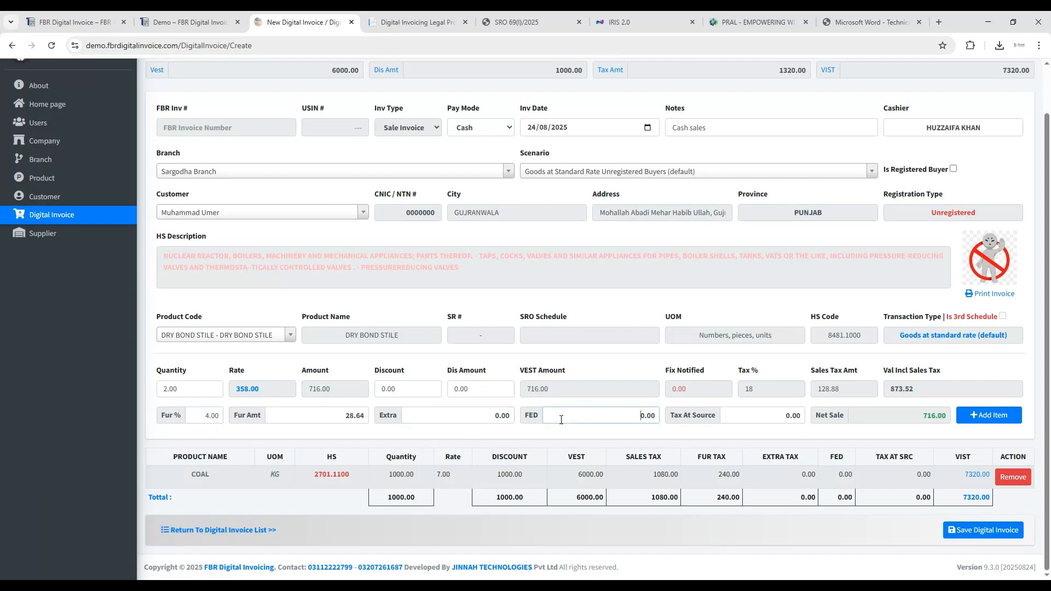
left_click(979, 421)
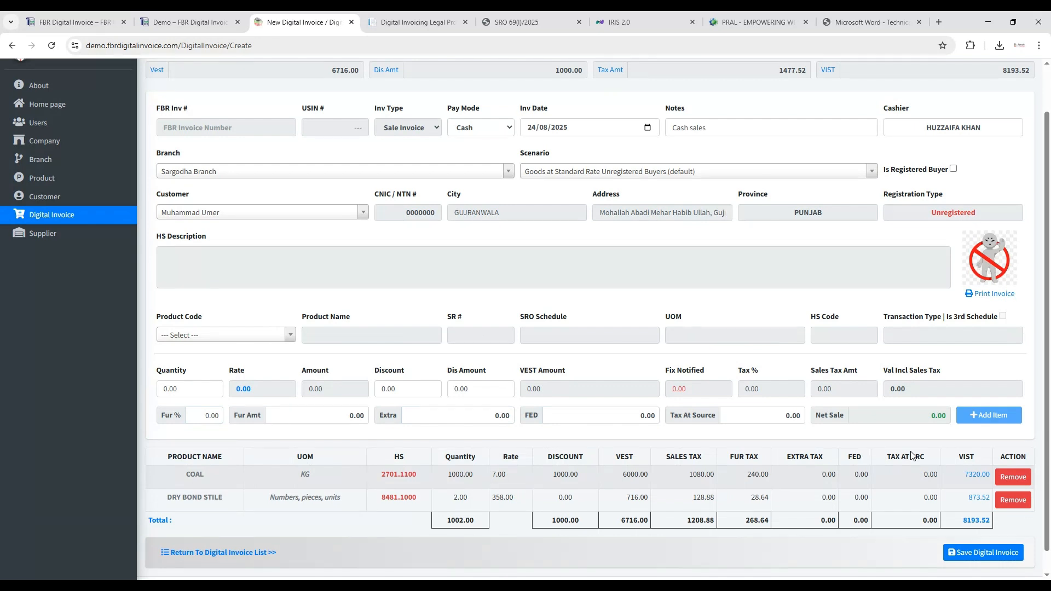
- Save the digital invoice and copy the FBR invoice number from its print view
scroll(696, 312, "down", 1)
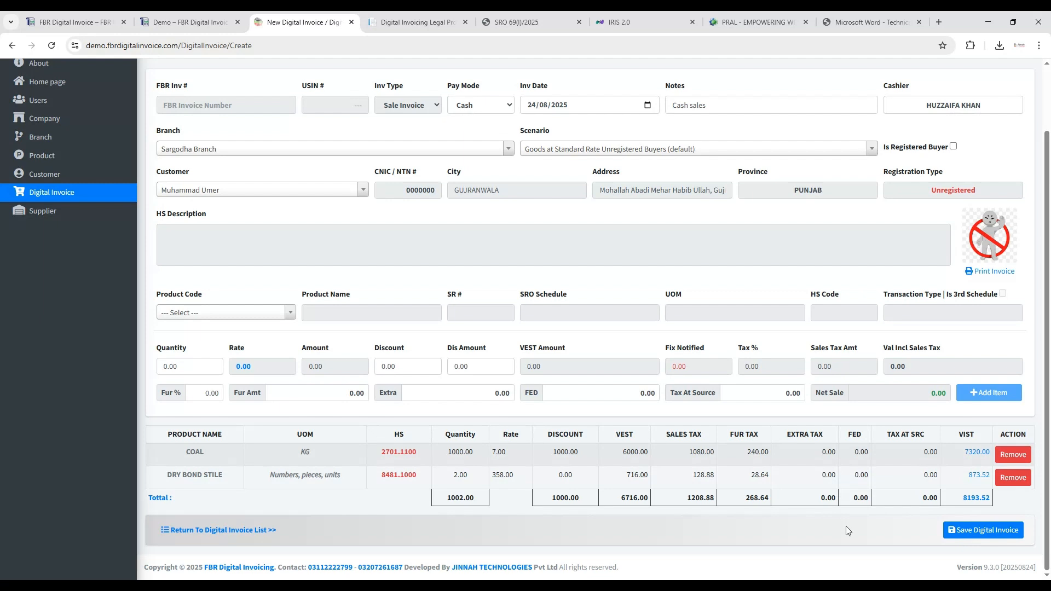
left_click(978, 530)
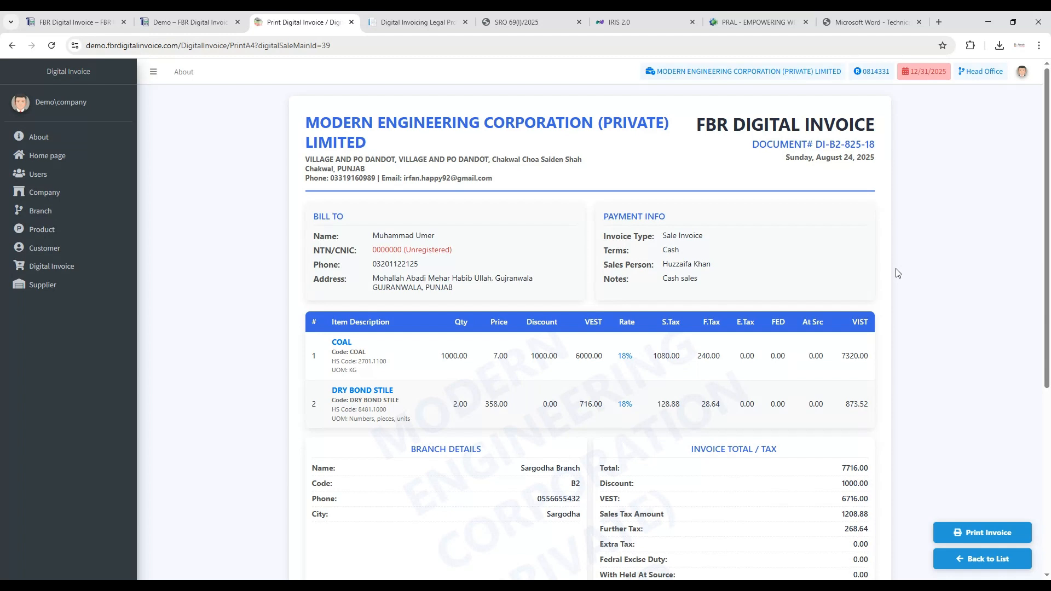
scroll(863, 268, "down", 2)
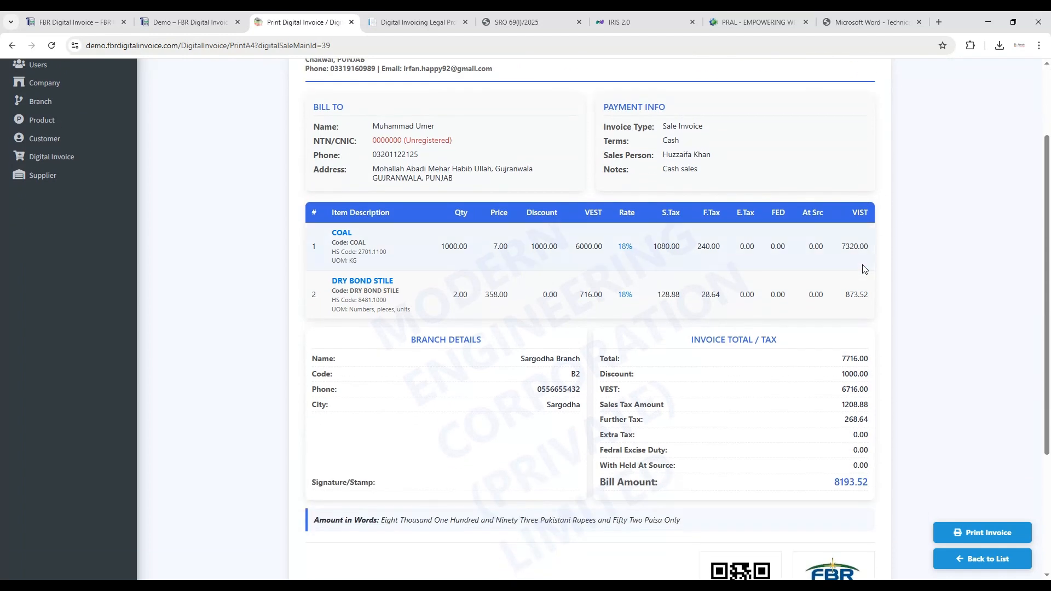
scroll(542, 258, "down", 3)
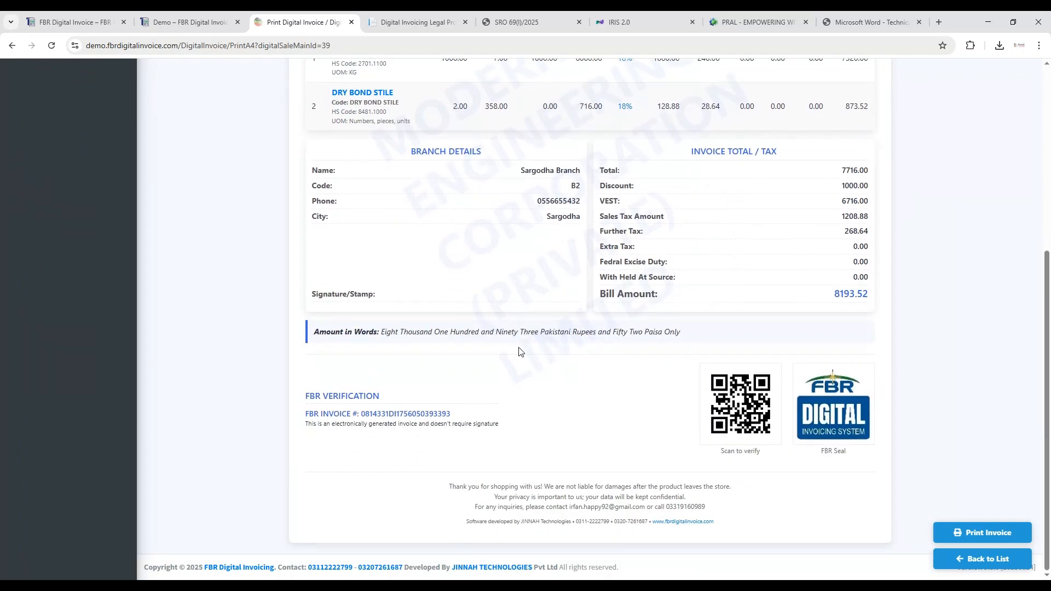
left_click_drag(362, 414, 454, 416)
key("ctrl+c")
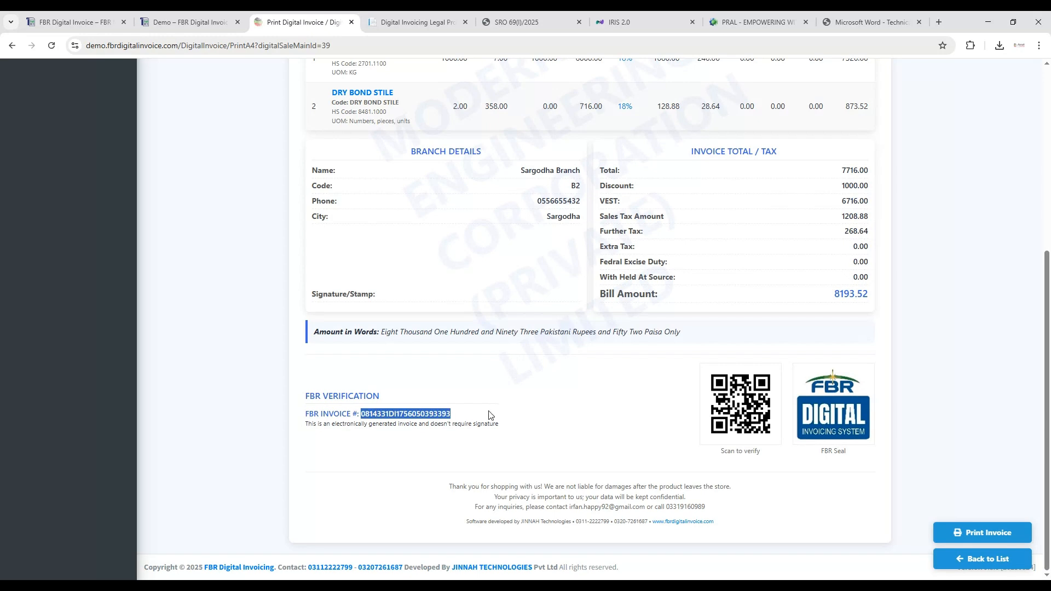
- Switch to the IRIS portal, reload it and open the API integration's Sandbox Environment invoice list
left_click(629, 27)
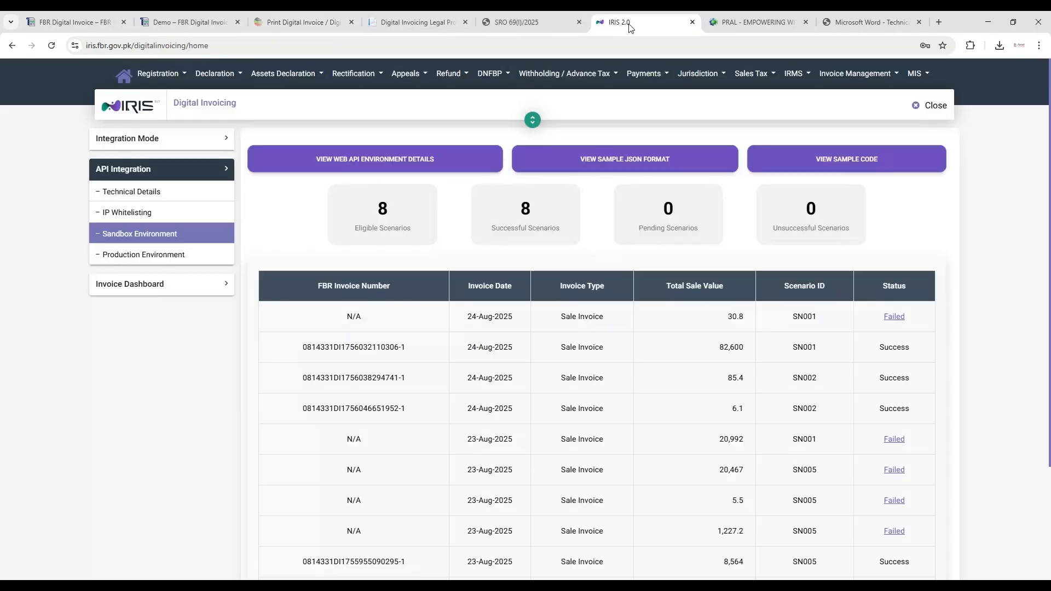
left_click(51, 46)
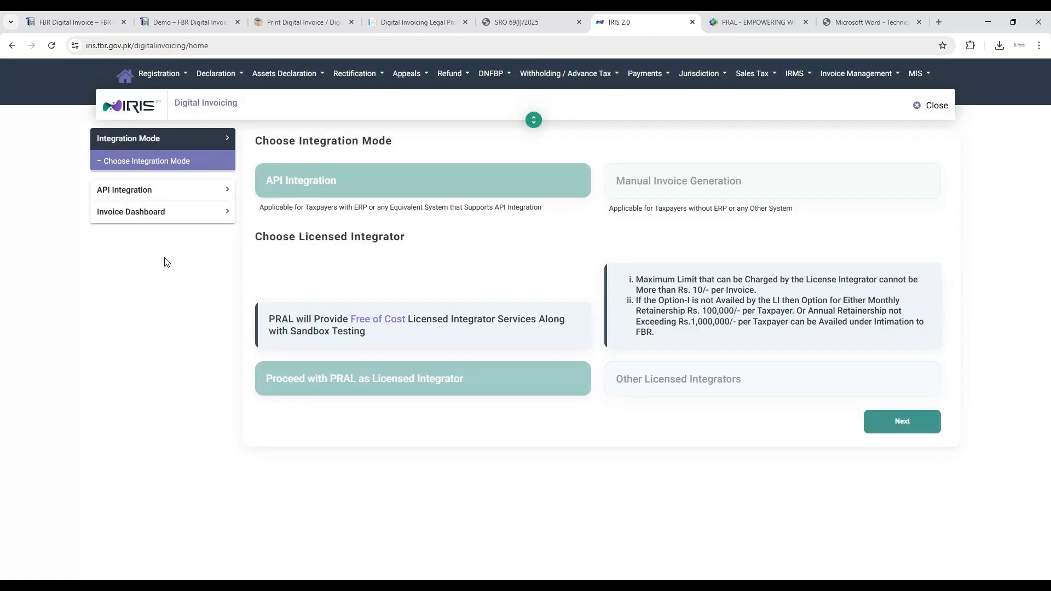
left_click(163, 189)
left_click(162, 236)
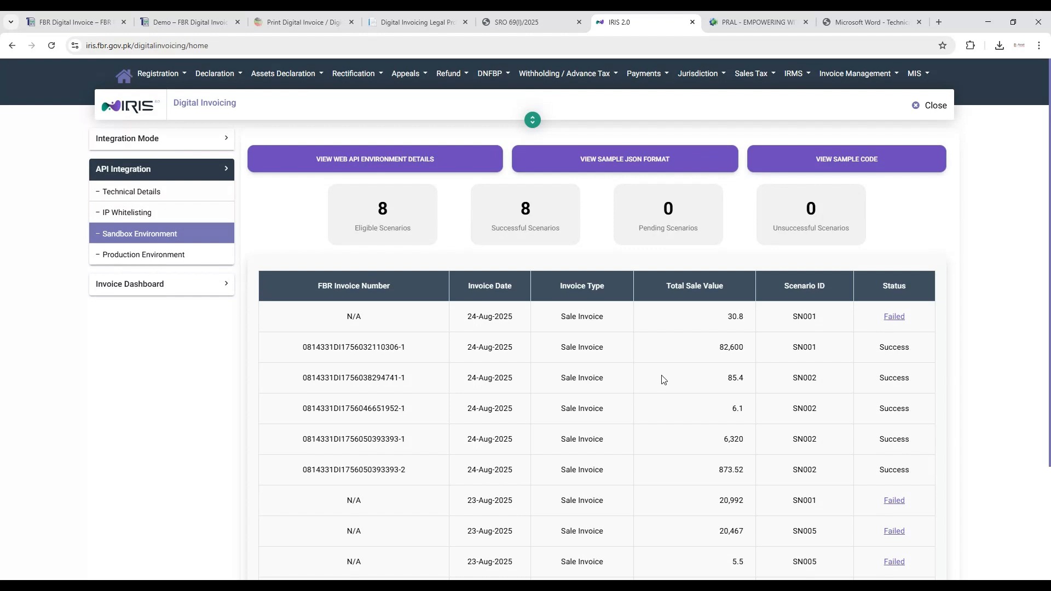
- Search the Sandbox Environment page for the copied FBR invoice number
scroll(694, 360, "down", 1)
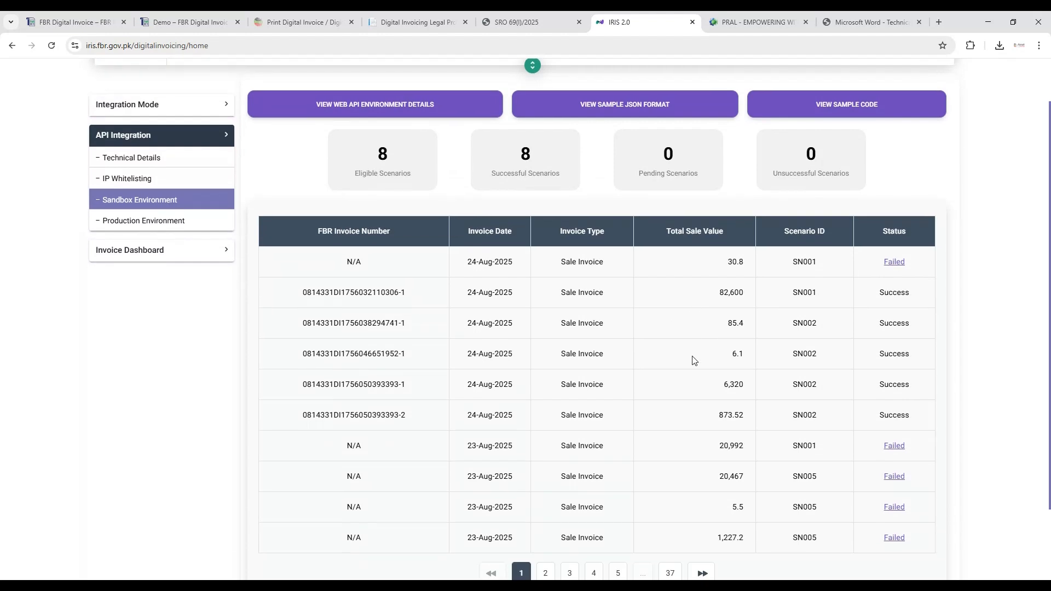
key("ctrl+f")
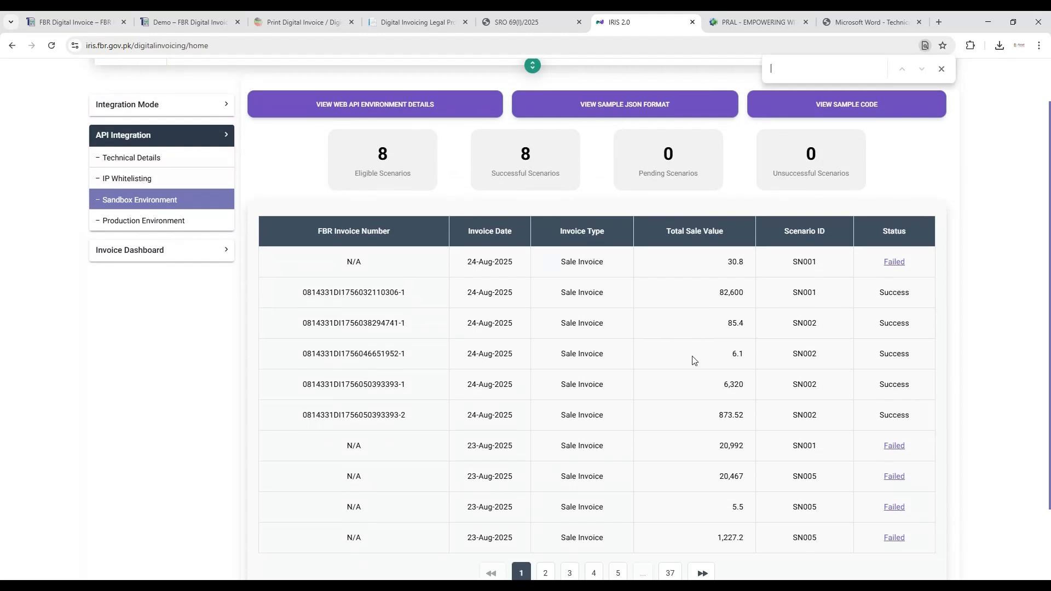
key("ctrl+v")
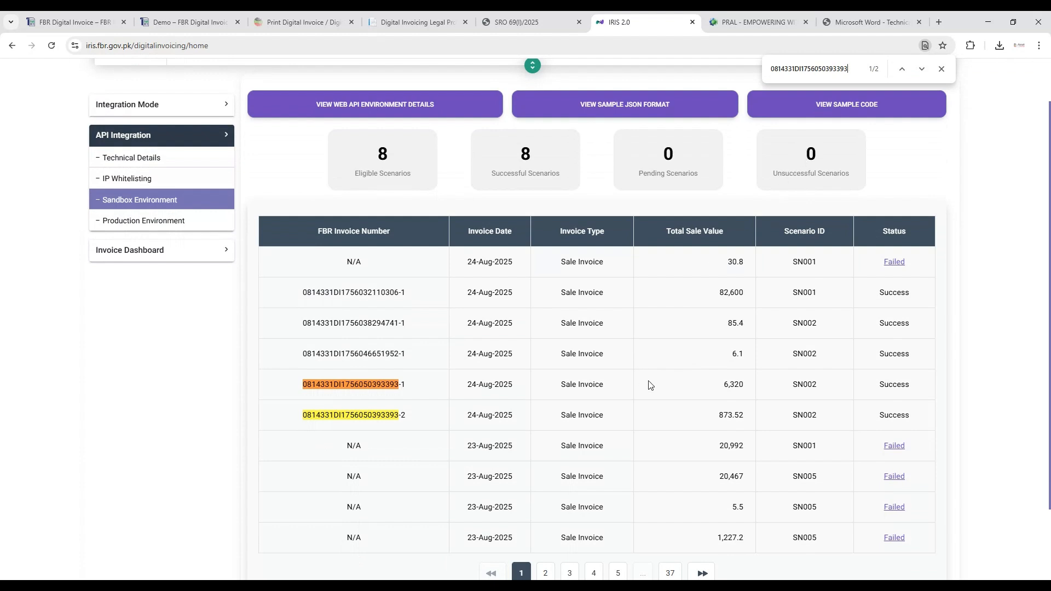
- Check the line suffixes, sale value, scenario ID and status of the two matching sandbox entries, and close the page search
scroll(695, 383, "down", 1)
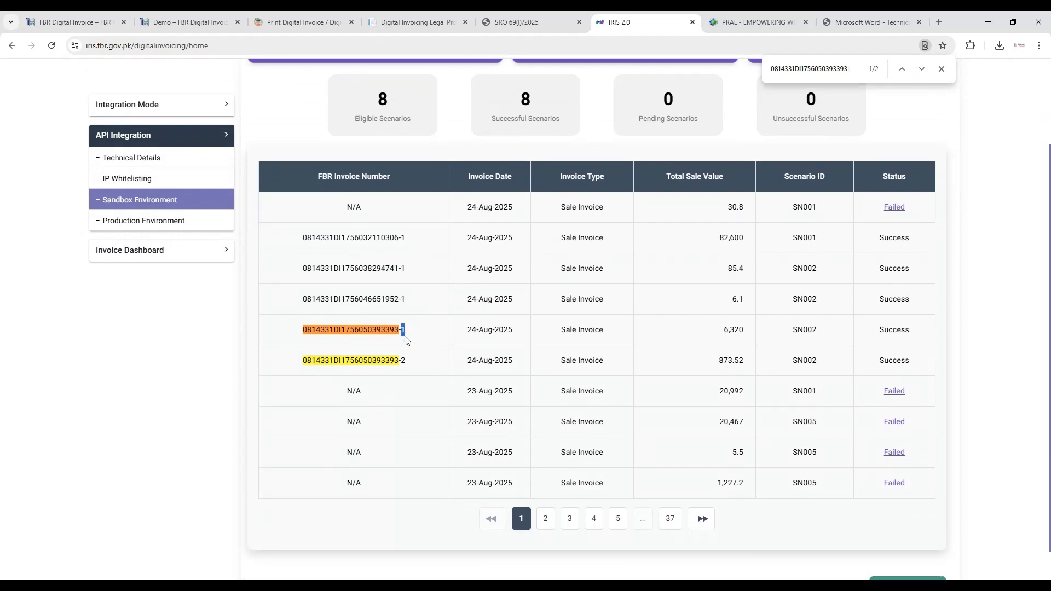
double_click(405, 361)
left_click(419, 359)
double_click(729, 332)
double_click(809, 334)
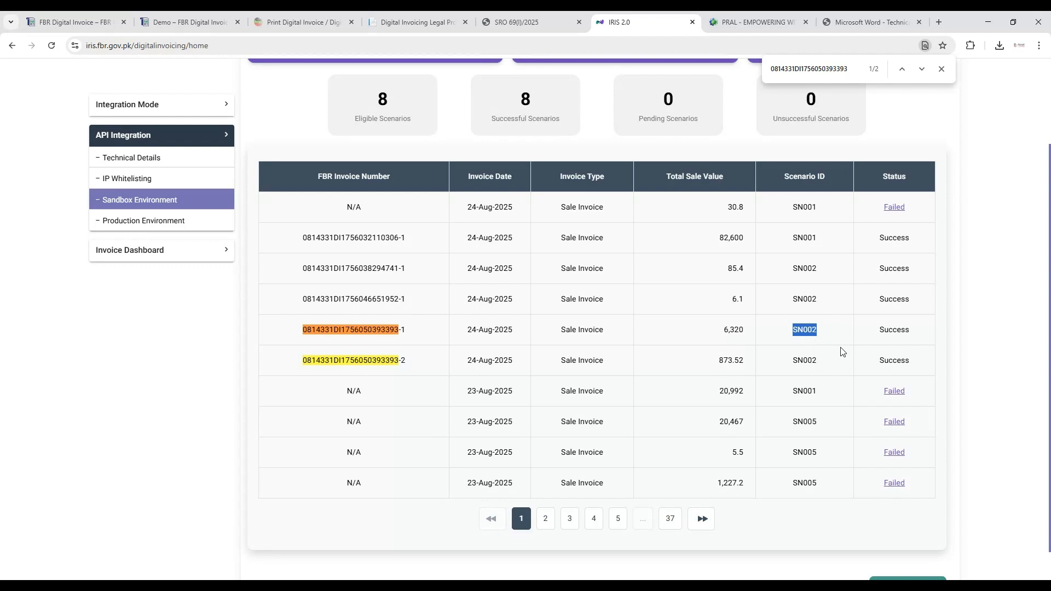
double_click(887, 330)
left_click(894, 362)
double_click(894, 364)
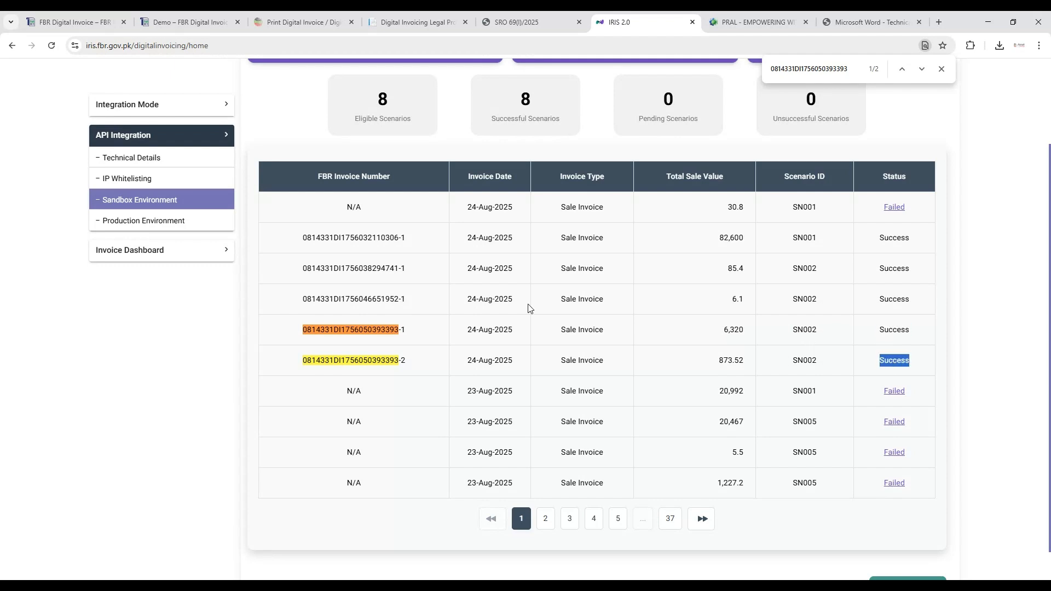
left_click(941, 69)
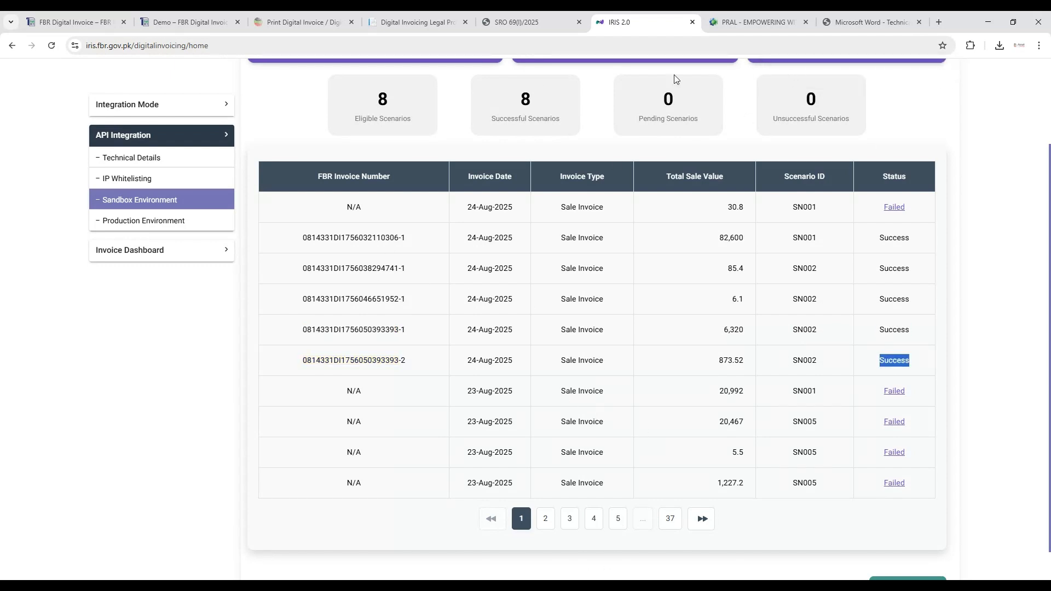
- Switch back to the demo portal, review the invoice's print view and go back to the digital invoice list
left_click(304, 22)
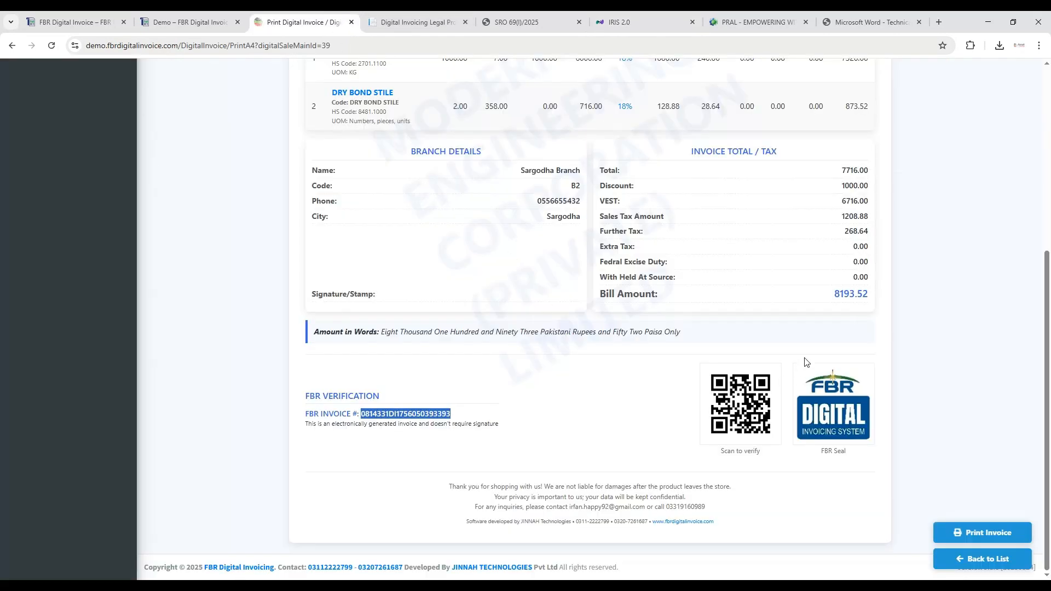
scroll(806, 362, "up", 5)
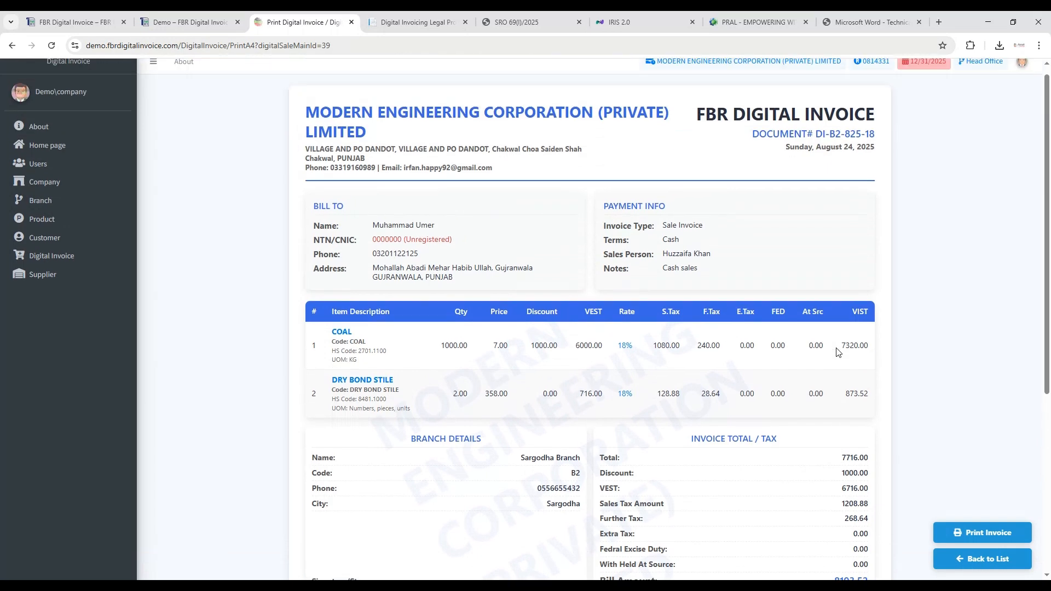
scroll(836, 352, "down", 5)
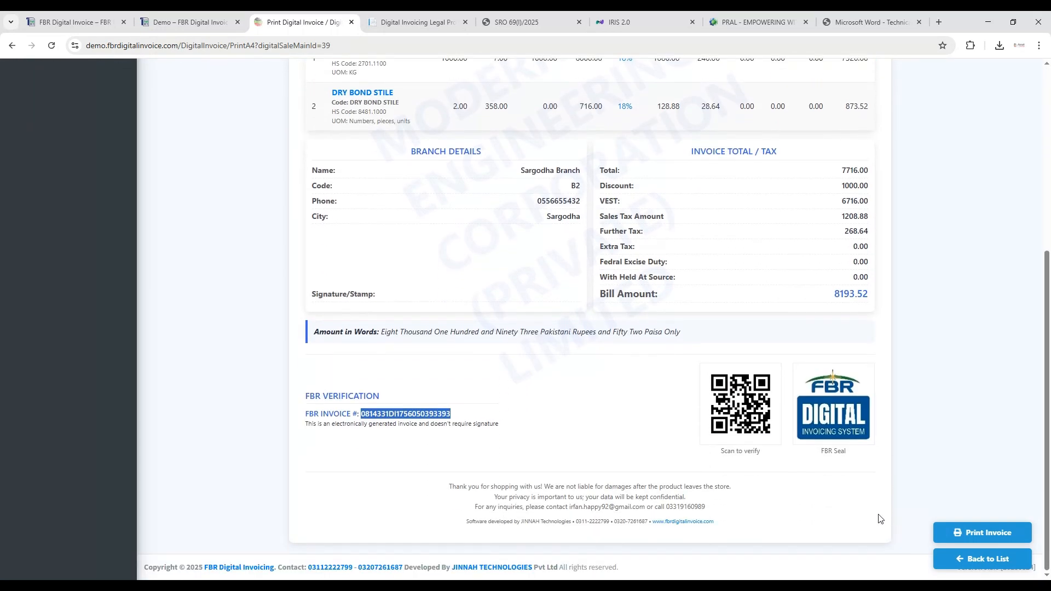
left_click(954, 558)
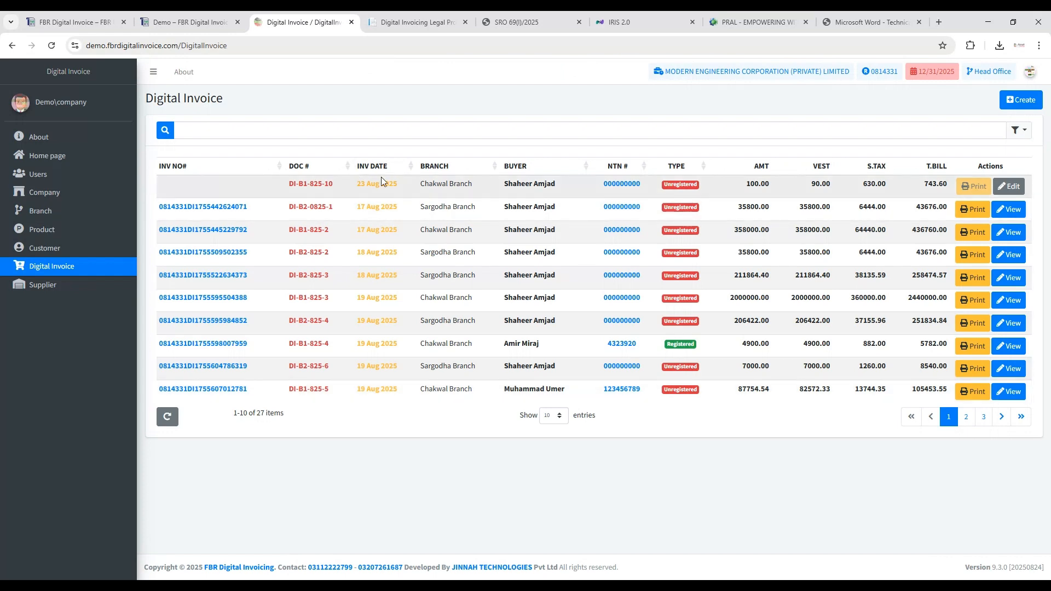
- Sort the invoices newest first, view the WAH STONE AND LIME QUARRY invoice and return to the list
left_click(382, 168)
left_click(382, 171)
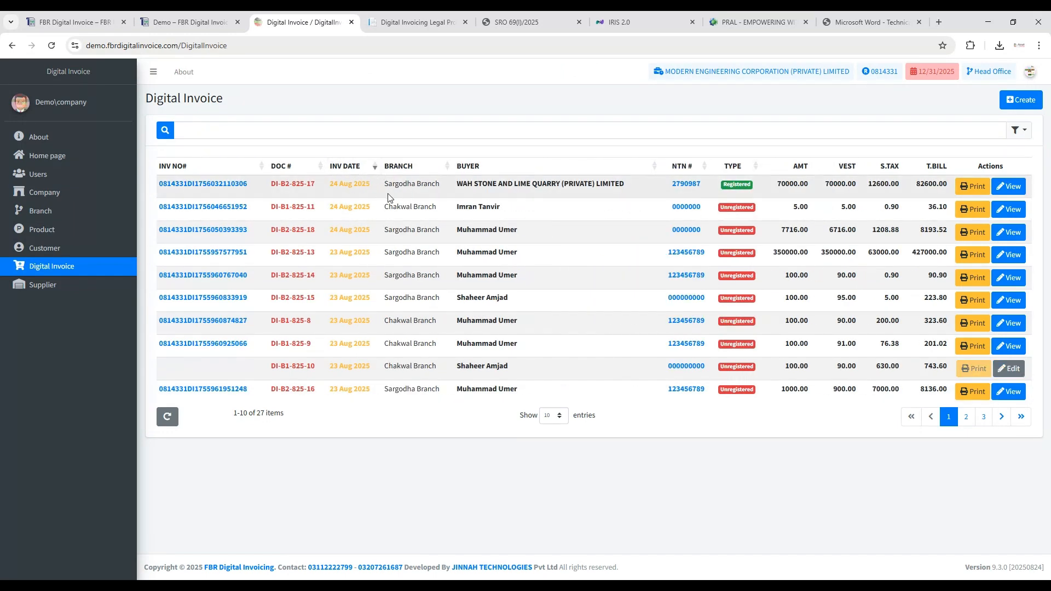
left_click(1010, 193)
scroll(484, 280, "down", 2)
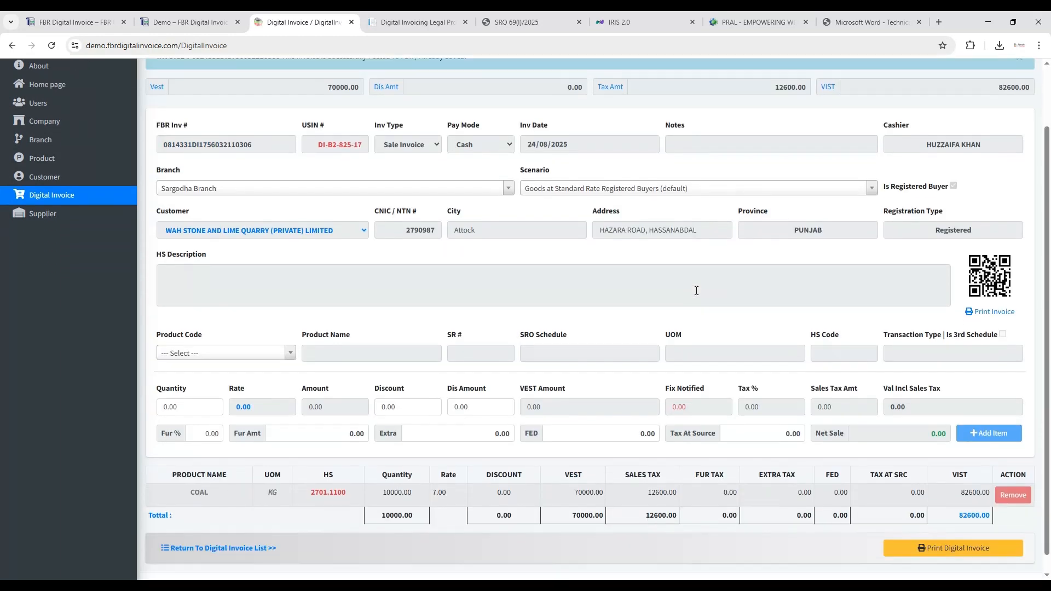
scroll(483, 280, "up", 1)
scroll(333, 384, "down", 1)
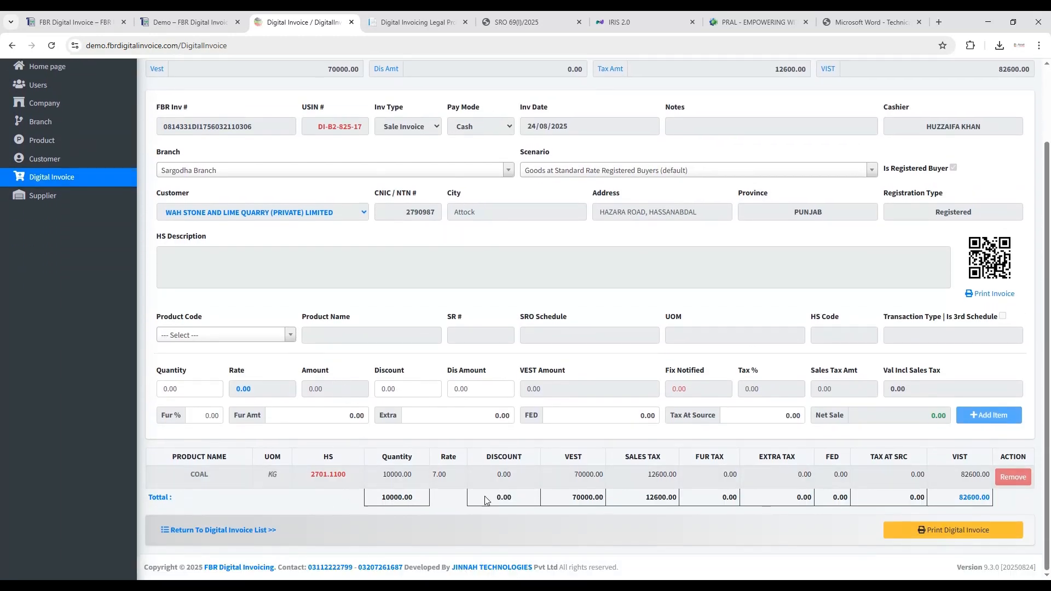
left_click(254, 532)
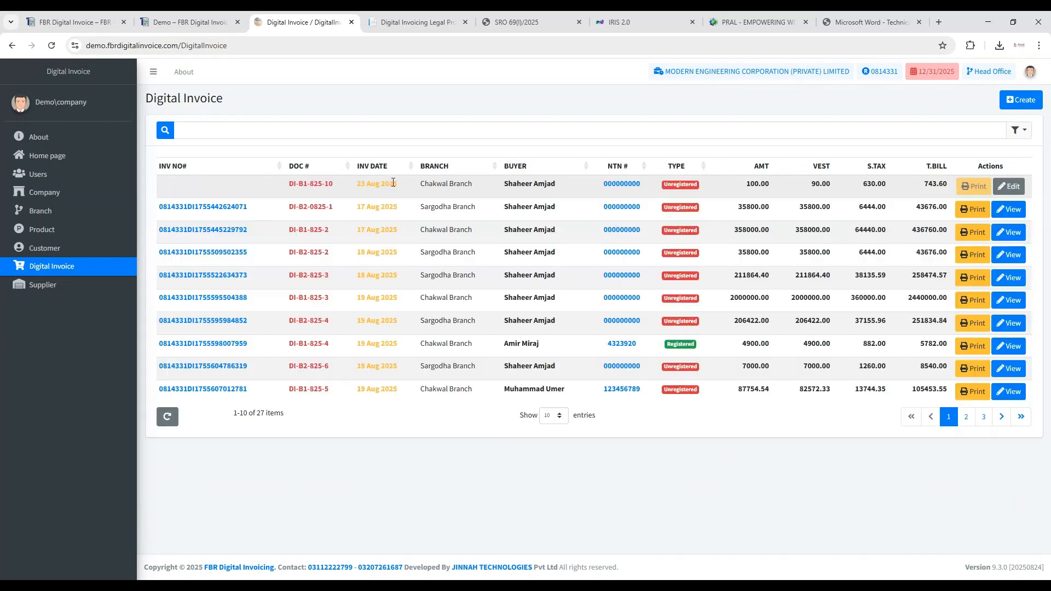
- Sort by newest date again, examine the saved COAL and DRY BOND STILE invoice's FBR number, QR code and items, and return to the list
left_click(391, 167)
left_click(391, 167)
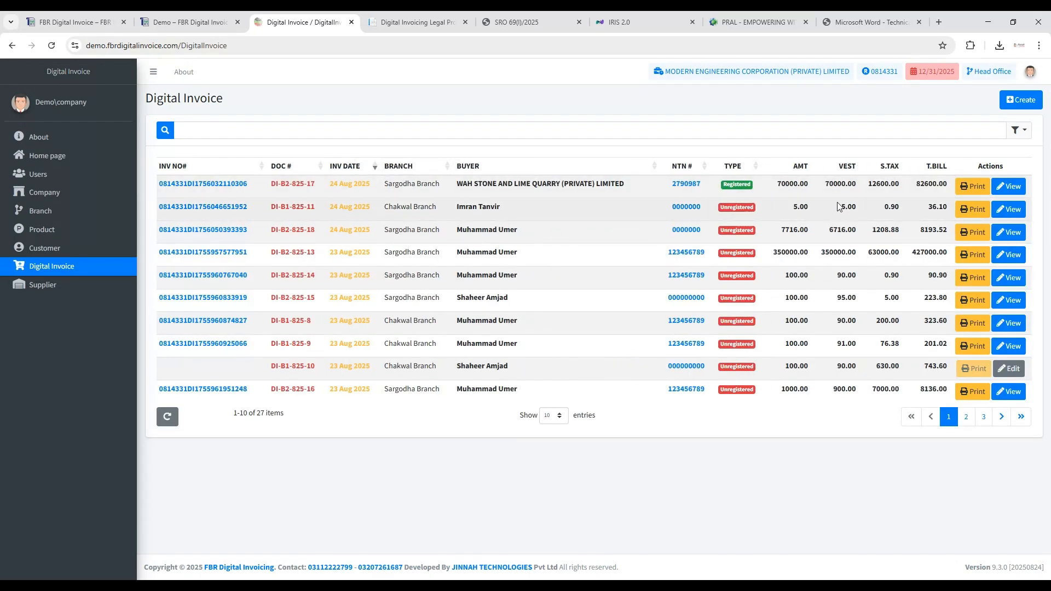
left_click(1008, 232)
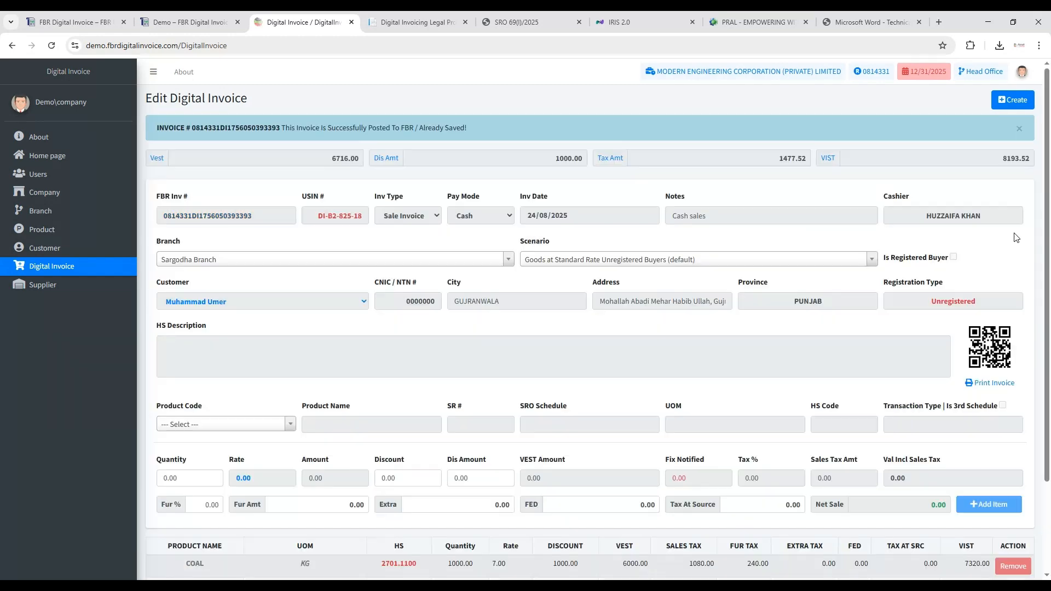
scroll(899, 296, "down", 3)
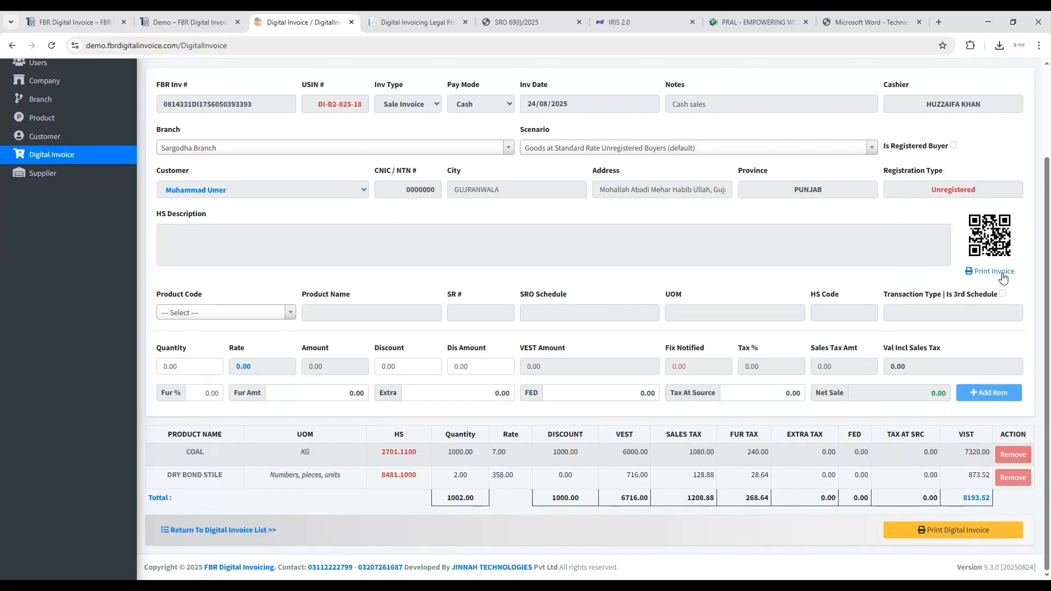
scroll(615, 285, "up", 3)
double_click(201, 215)
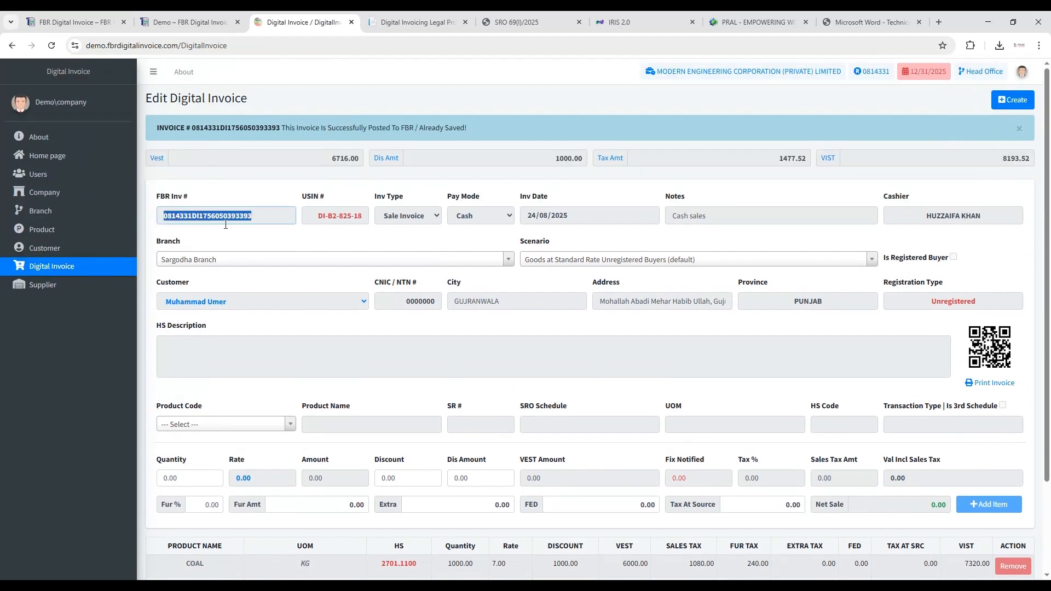
left_click(298, 243)
scroll(931, 339, "down", 2)
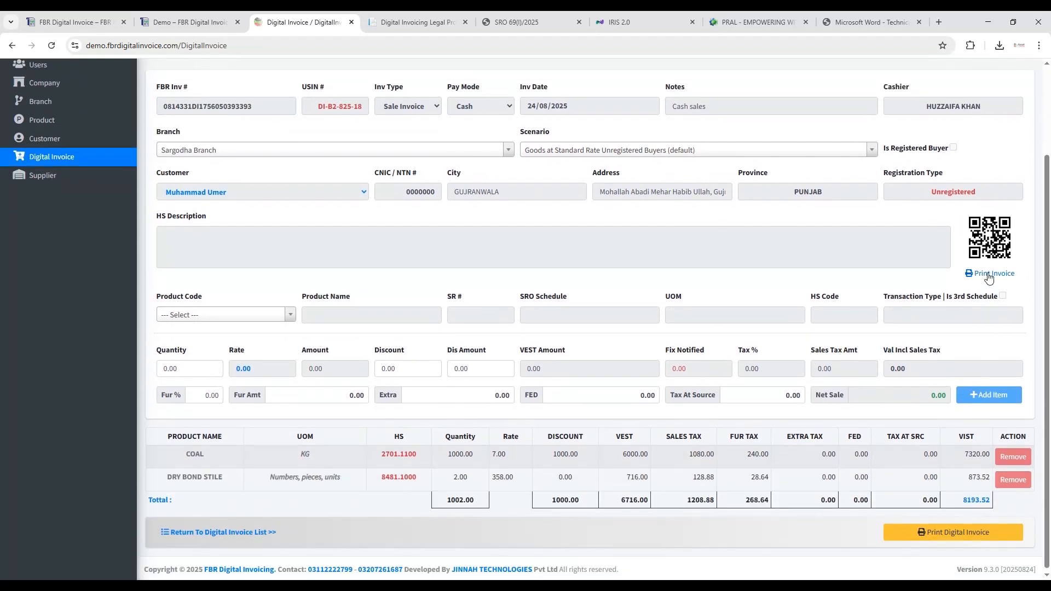
scroll(962, 355, "down", 1)
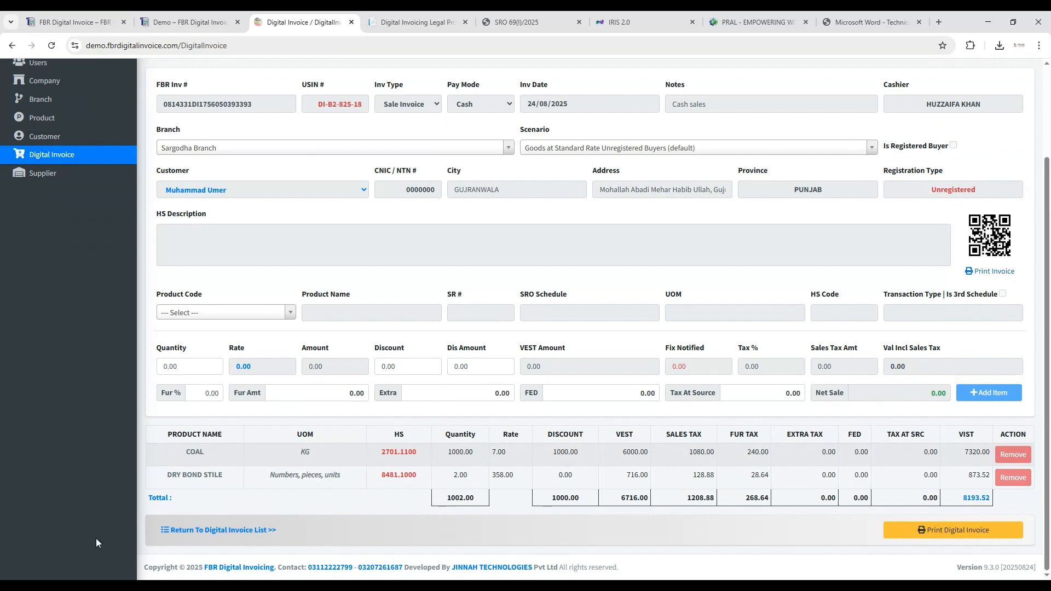
left_click(206, 530)
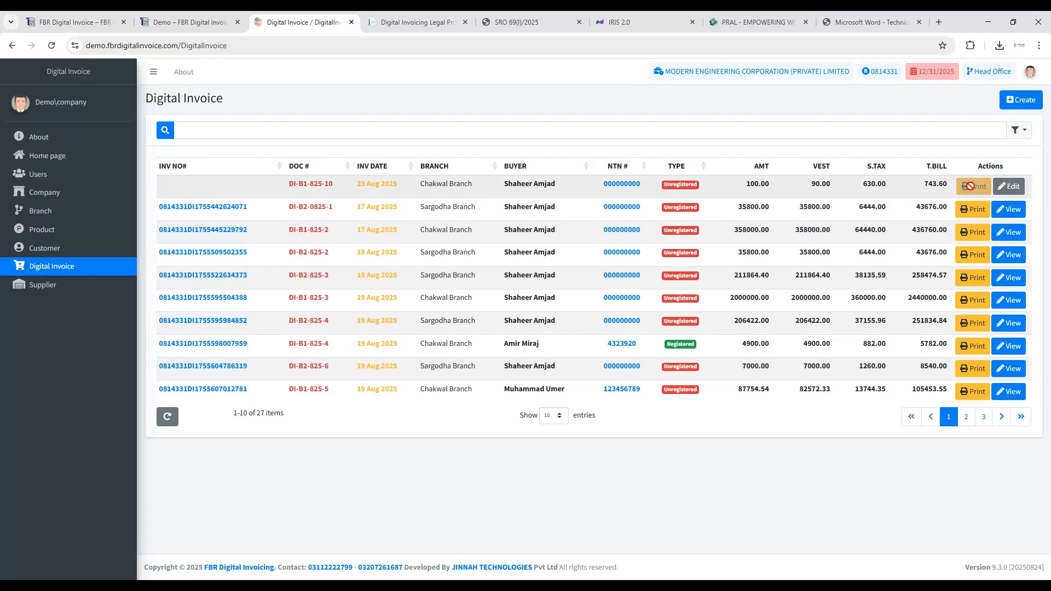
- Open the saved White Crystalline Sugar invoice without an FBR number and re-post it to FBR
left_click(1006, 187)
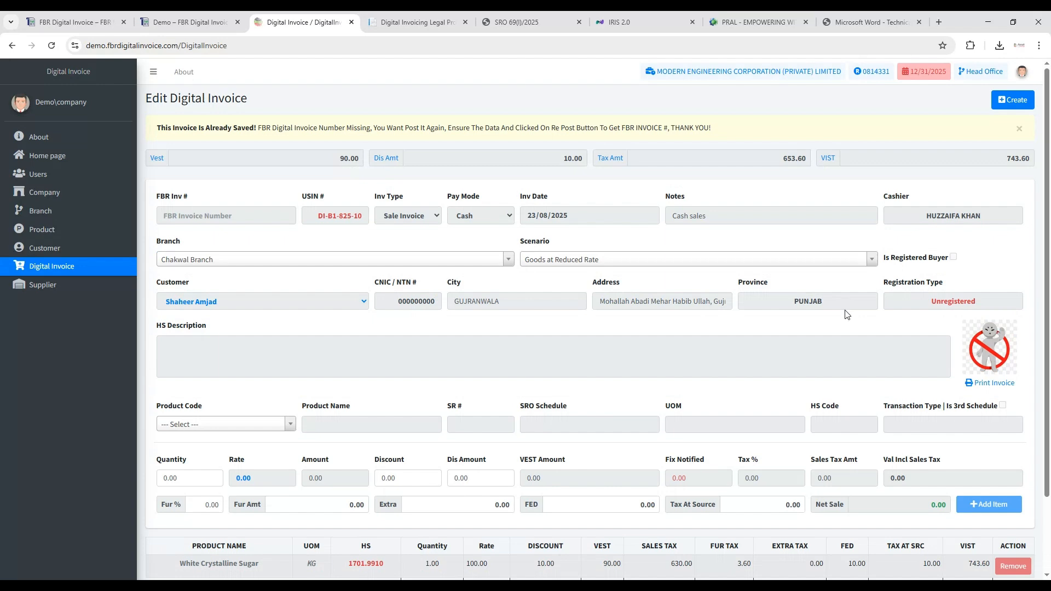
scroll(847, 316, "down", 2)
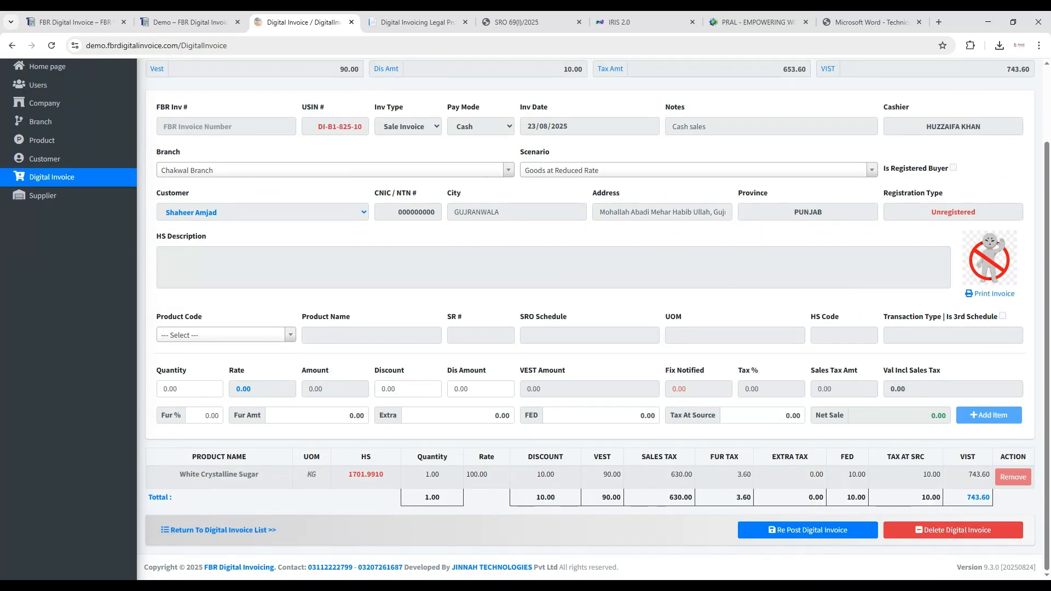
left_click(823, 535)
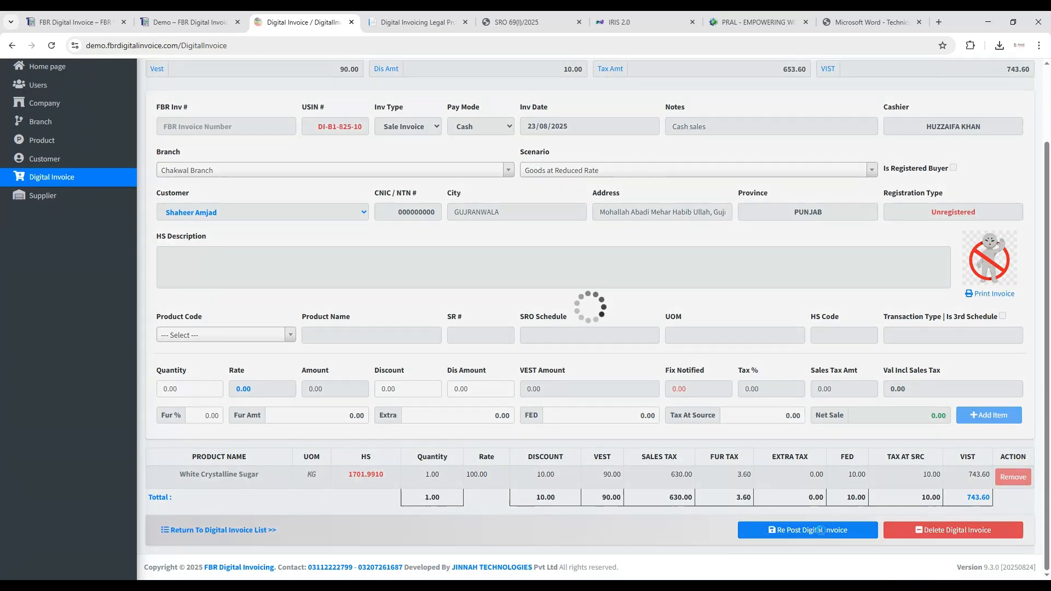
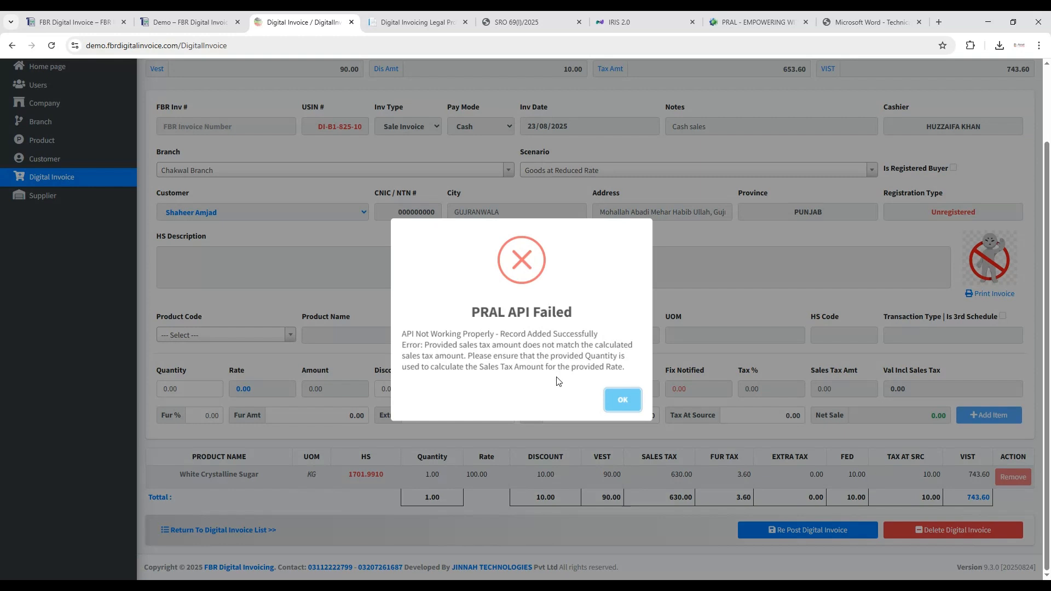
- Read the error text explaining why the re-post was rejected and dismiss the message
left_click_drag(628, 371, 426, 347)
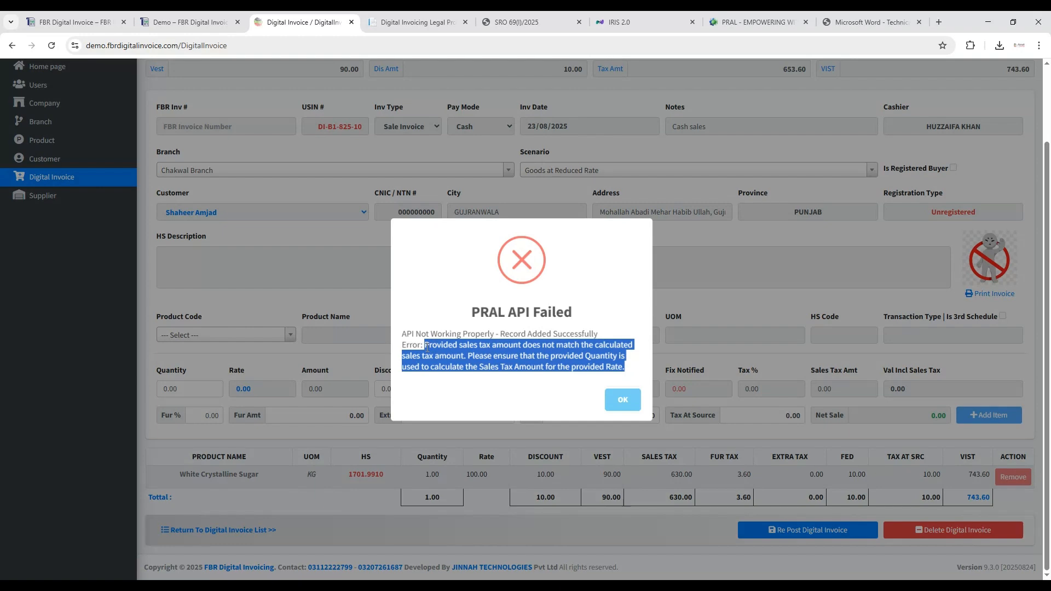
left_click(487, 400)
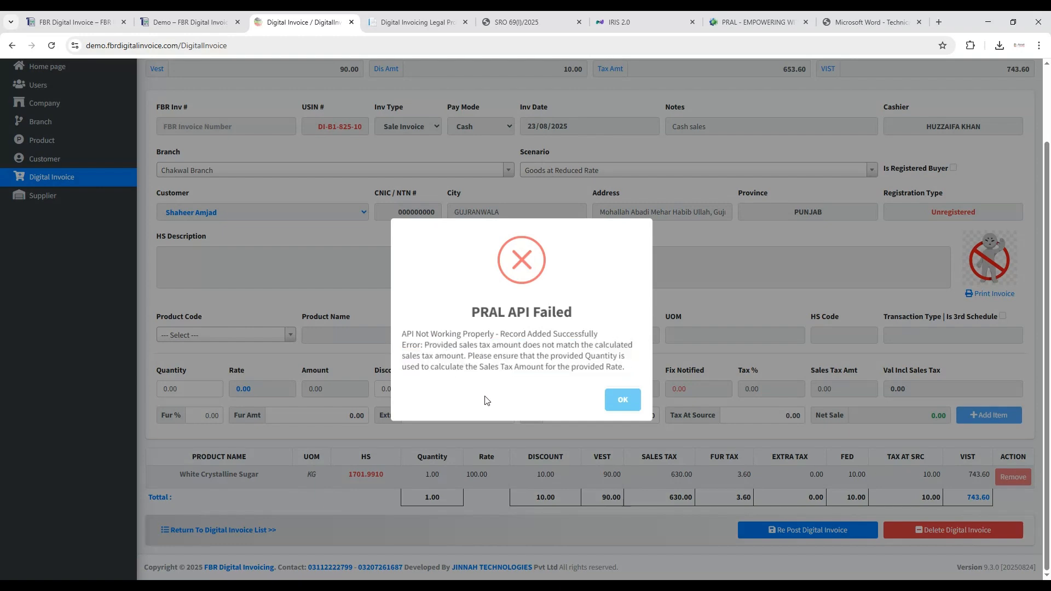
left_click(622, 400)
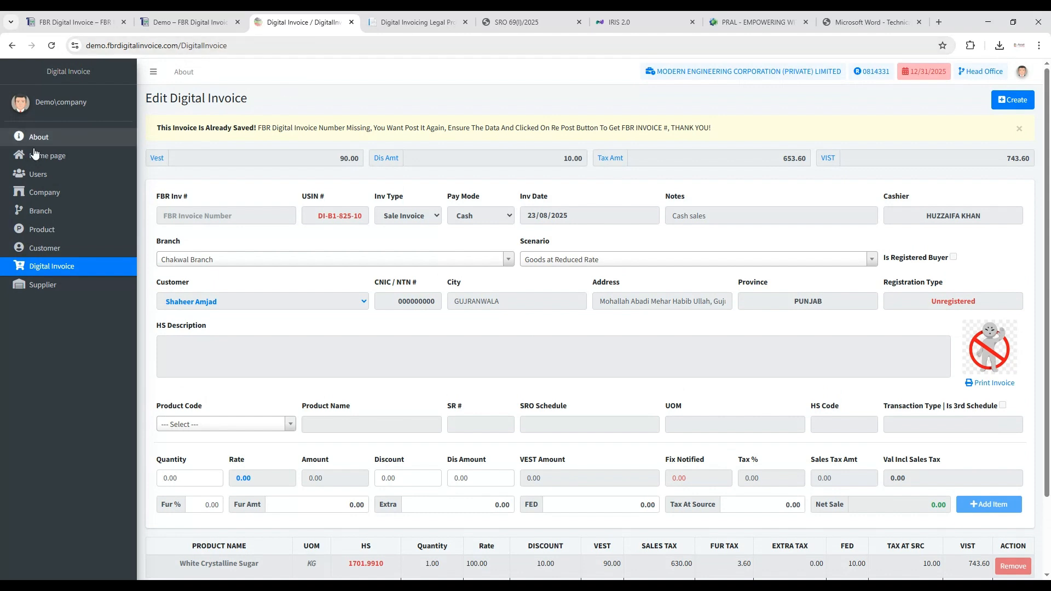
- Review the company's branch list and the list of users assigned to each branch
left_click(61, 214)
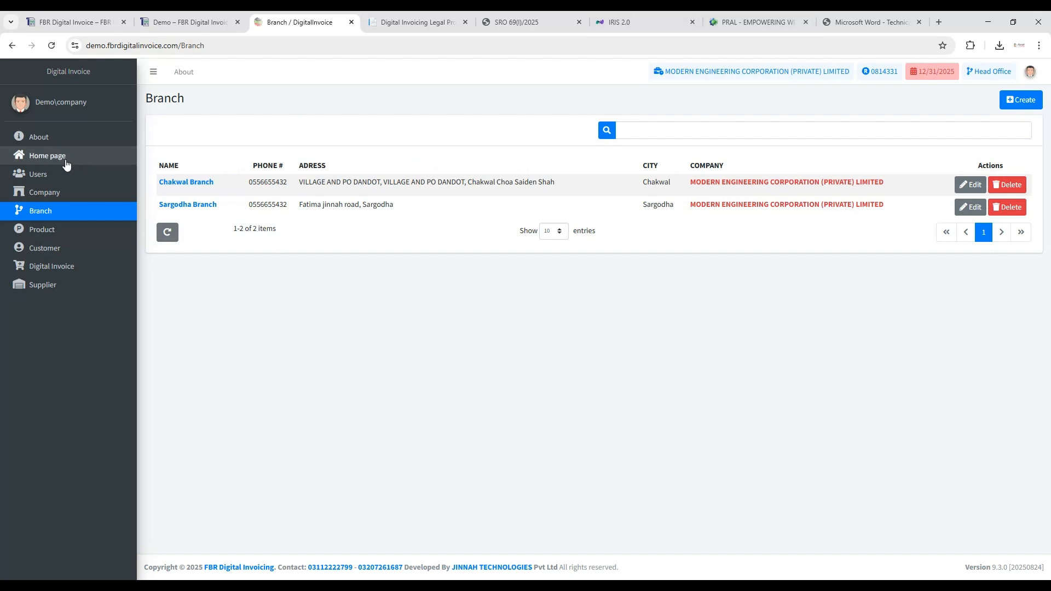
left_click(59, 174)
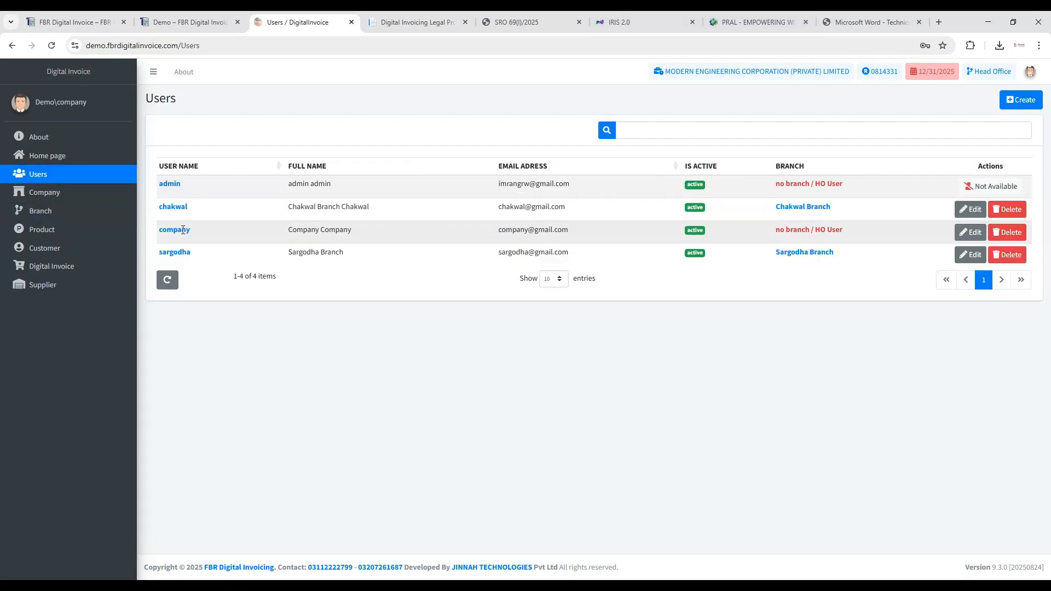
double_click(179, 251)
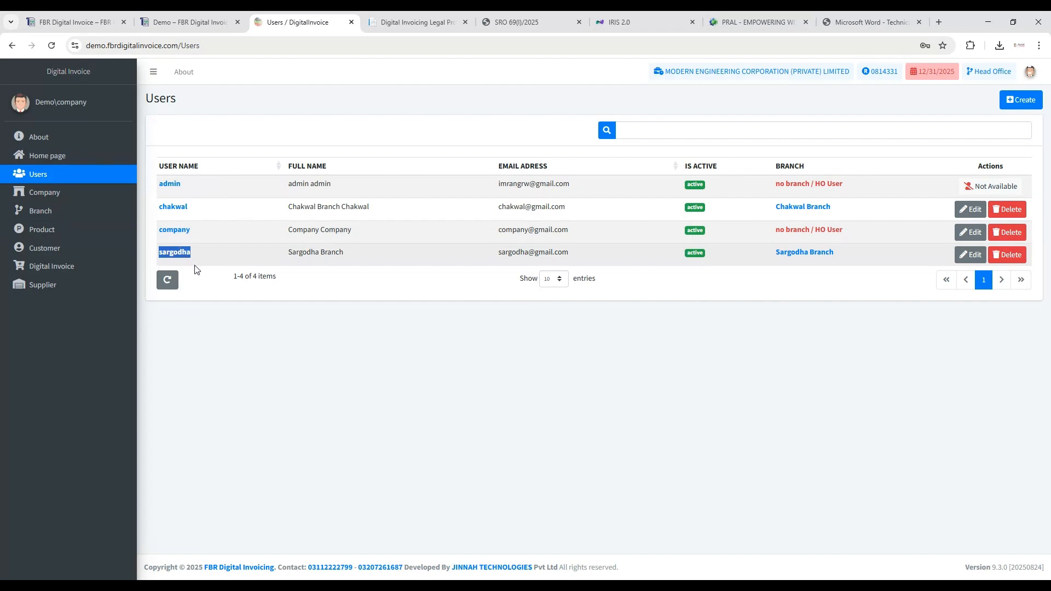
- Log out of the company account and log in as the sargodha branch user with the account password
left_click(1031, 71)
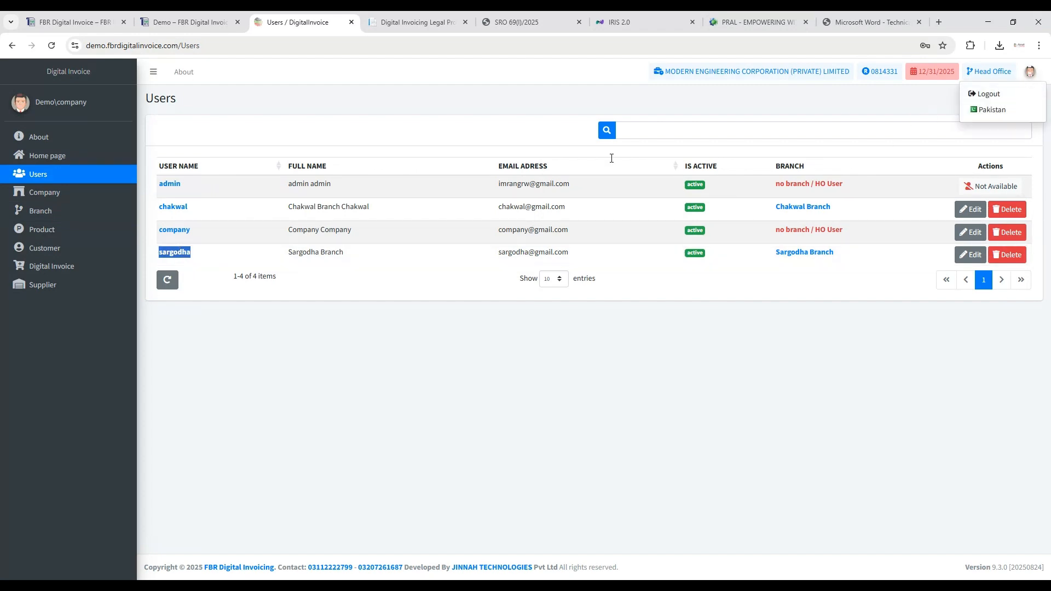
left_click(989, 95)
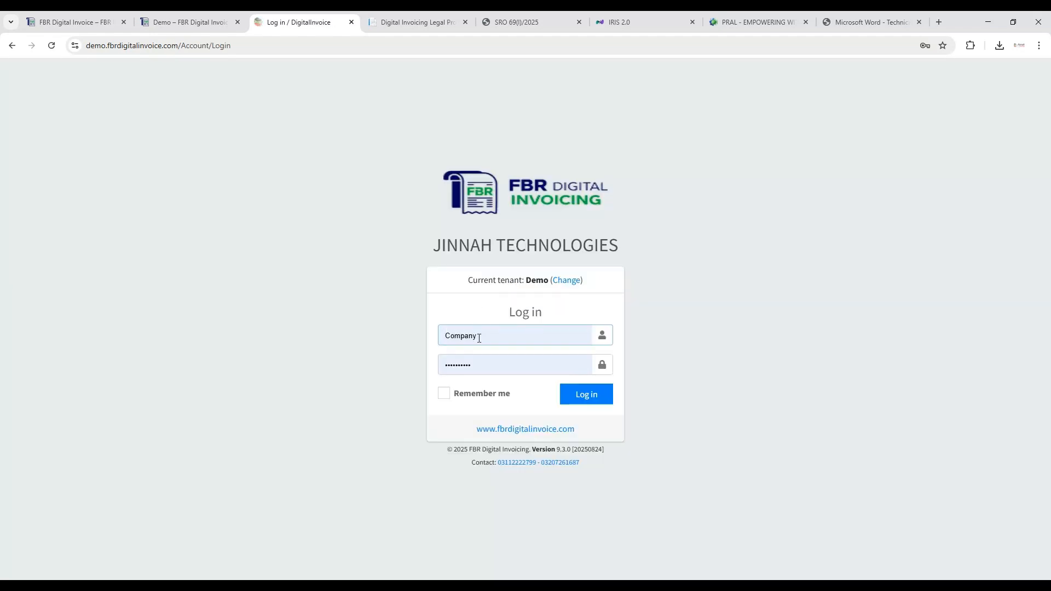
double_click(479, 337)
type("sargodha")
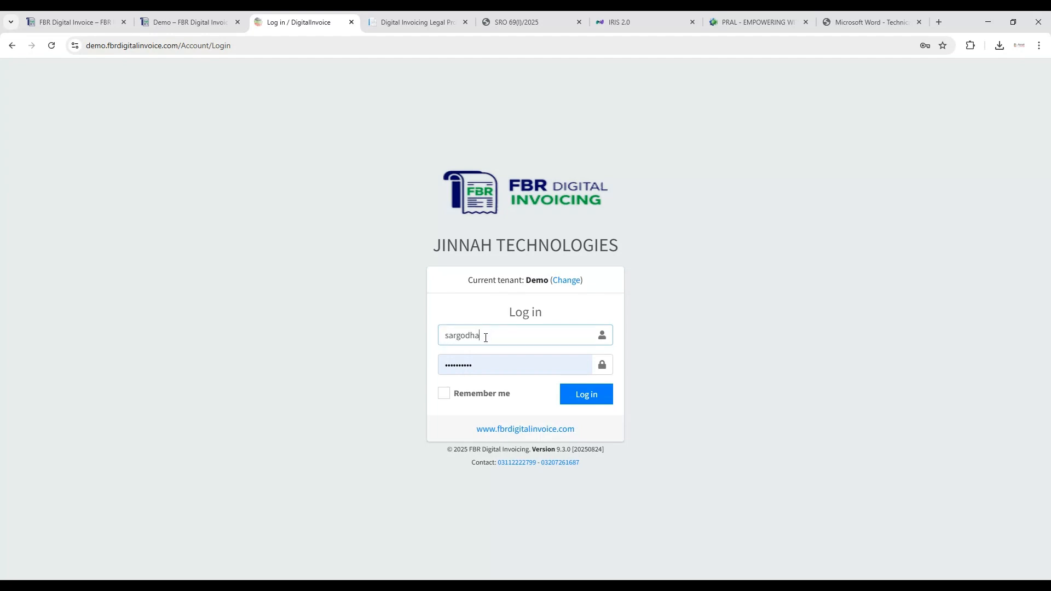
double_click(481, 364)
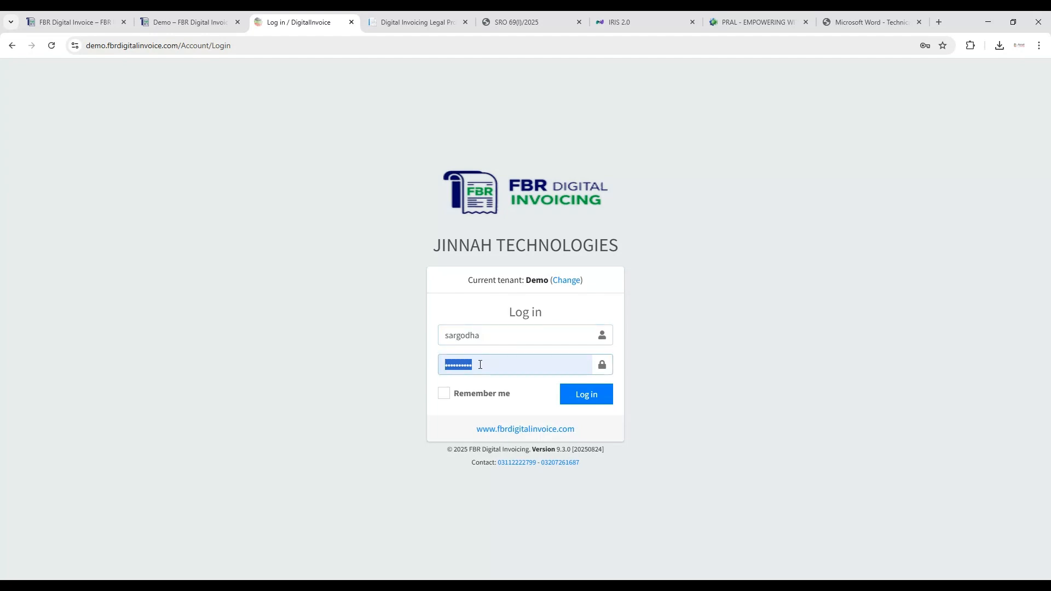
type("1")
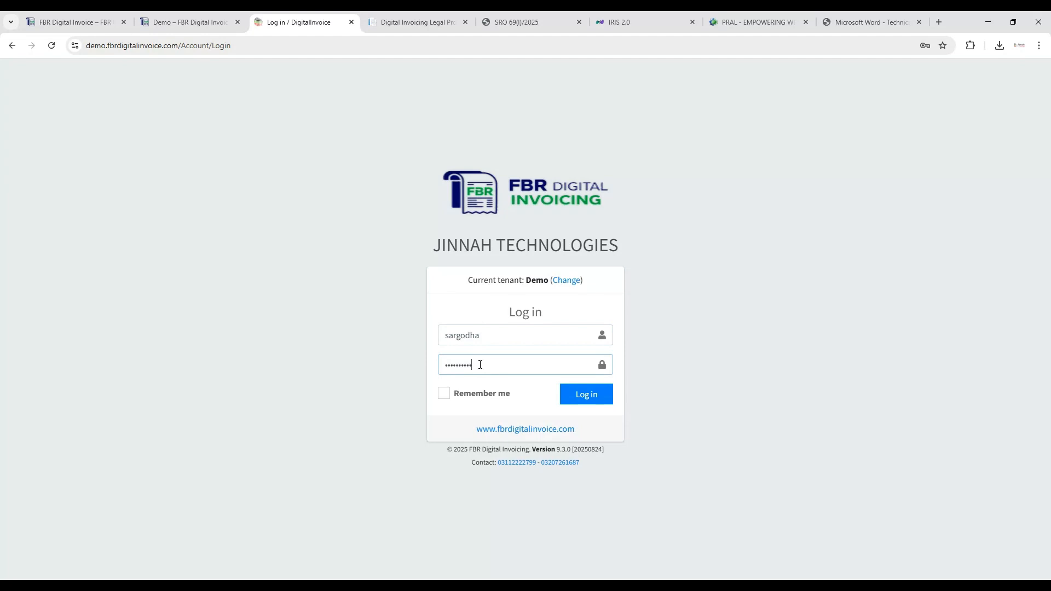
left_click(612, 396)
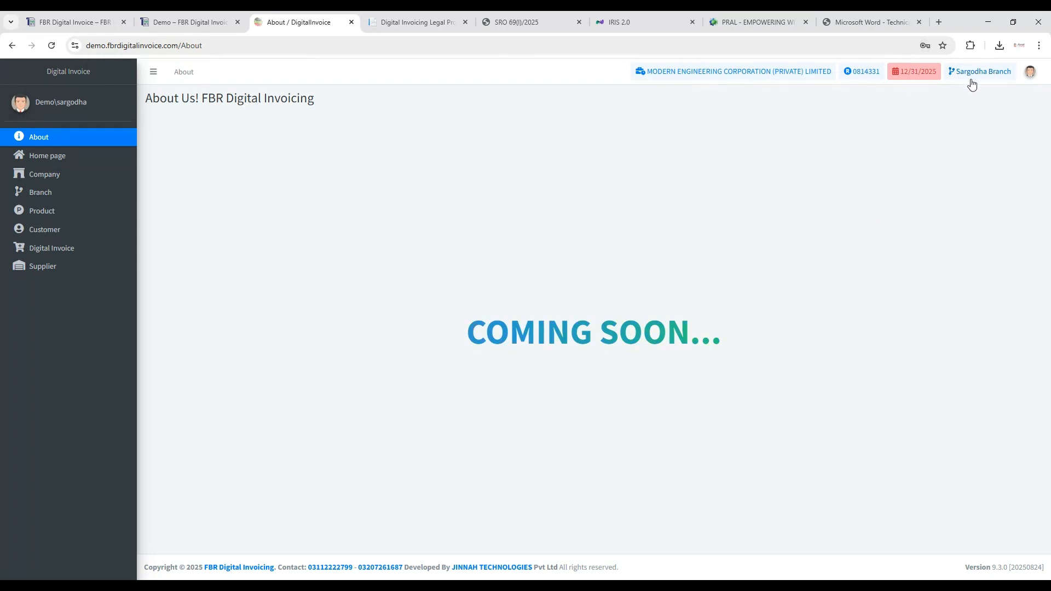
- Review the customer list and the branch's digital invoices, including the branch choice in the invoice filter
left_click(78, 232)
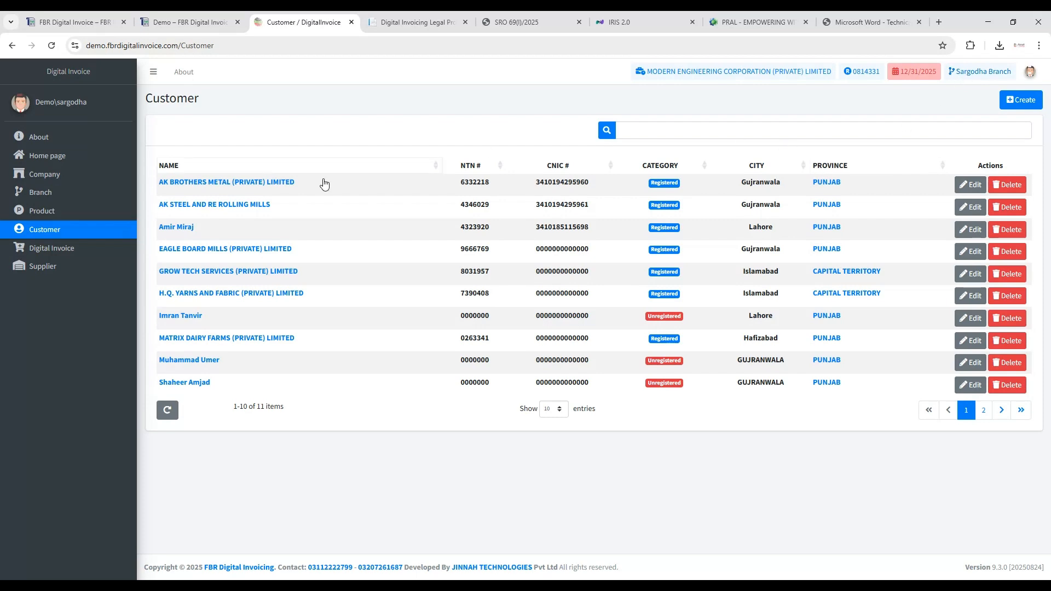
left_click(87, 251)
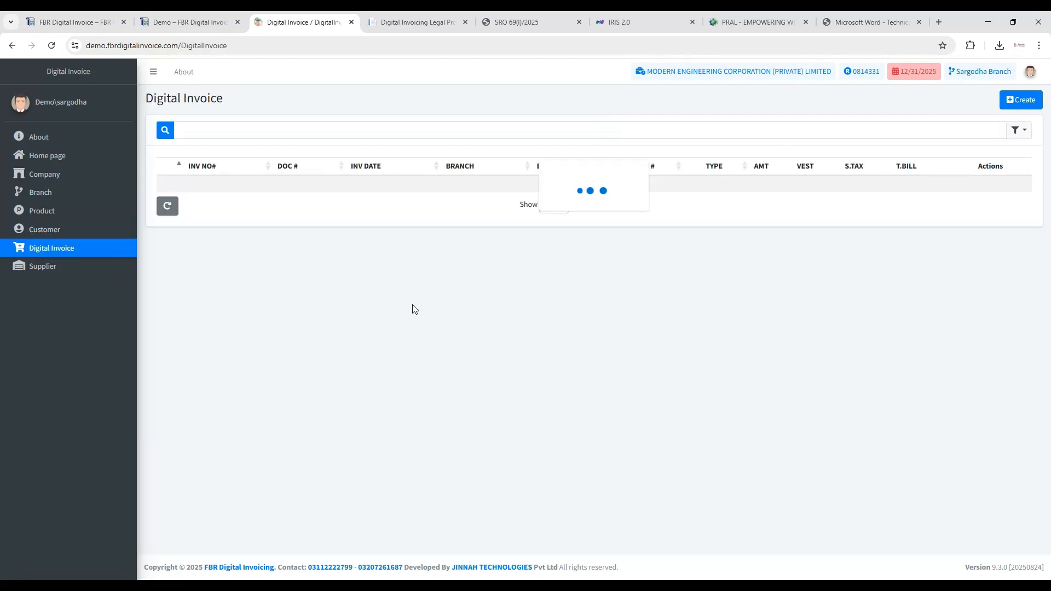
left_click(1018, 130)
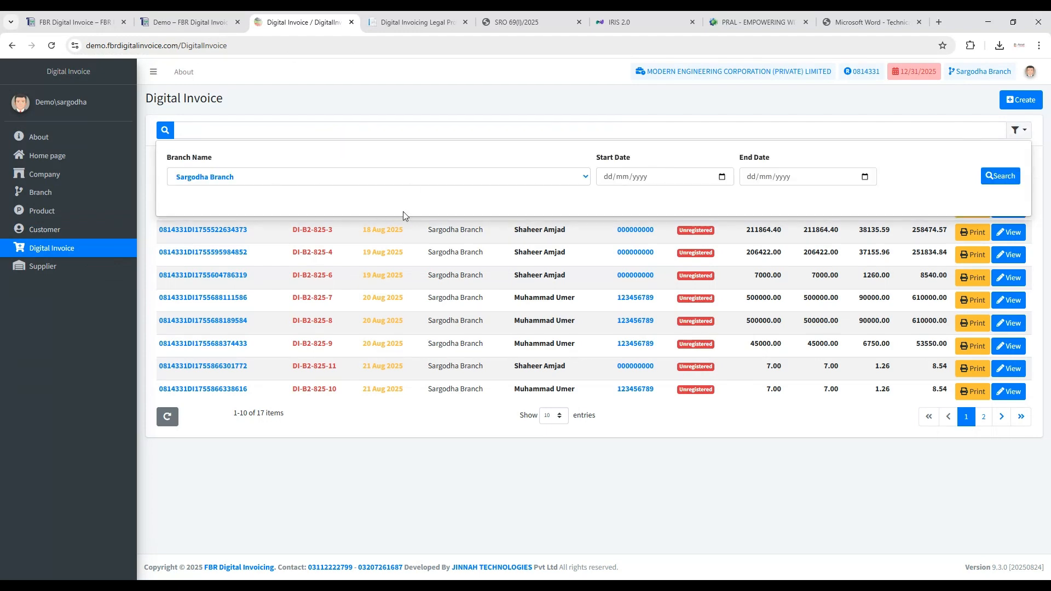
left_click(502, 328)
- Start a new digital invoice and check which branches can be selected for it
left_click(1021, 99)
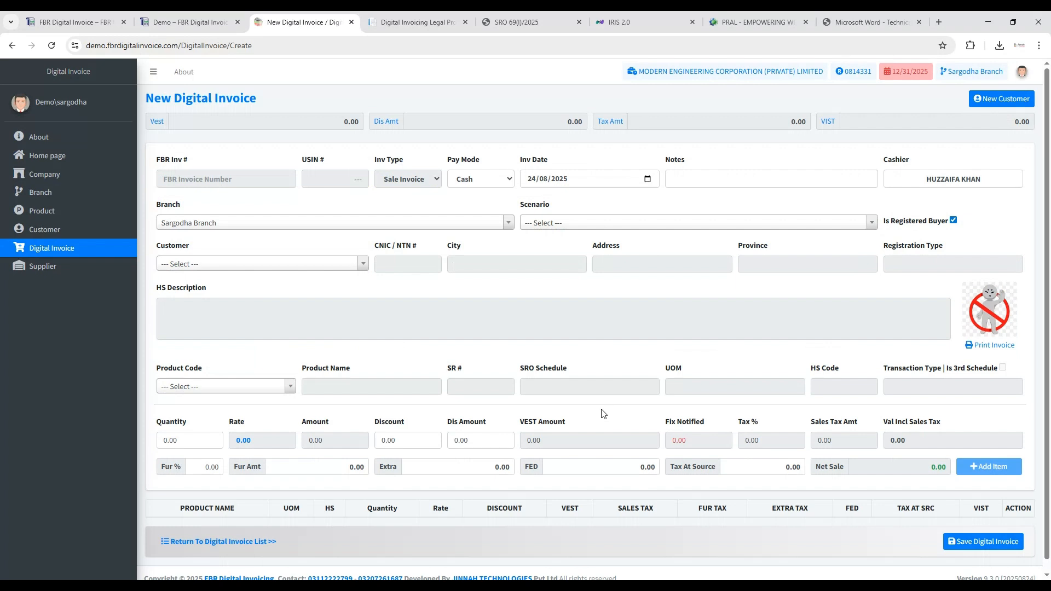
left_click(284, 224)
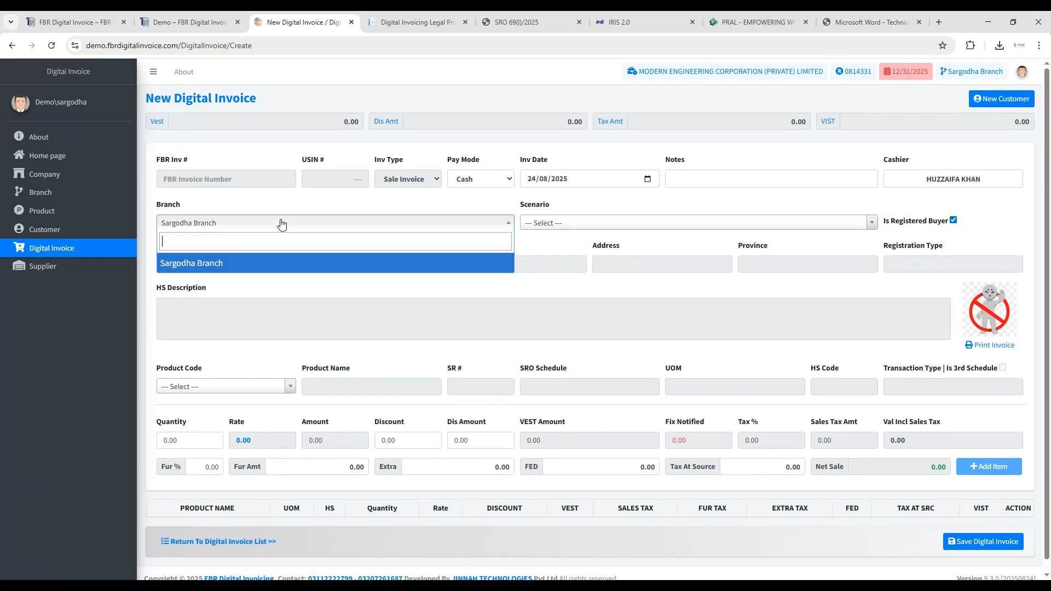
left_click(313, 225)
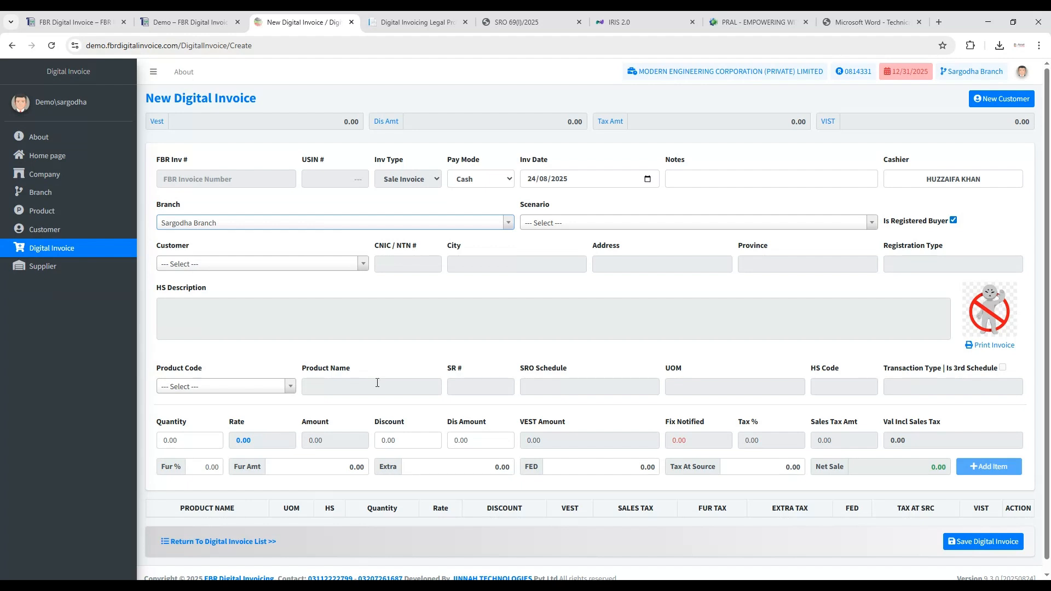
scroll(515, 351, "down", 1)
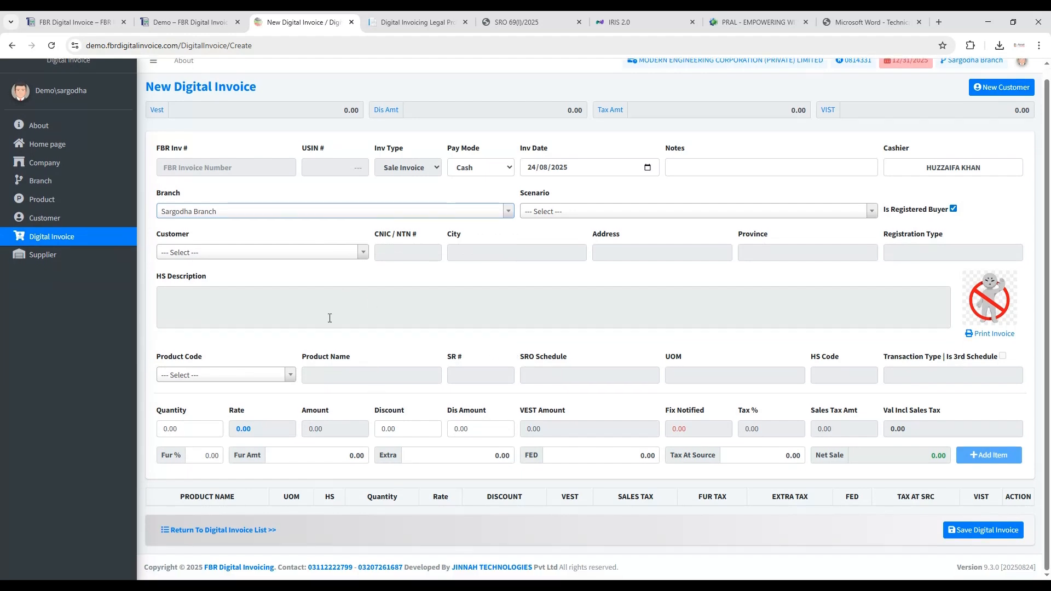
- Set the scenario to Goods at Standard Rate Unregistered Buyers (default) and mark the buyer as not registered
left_click(578, 215)
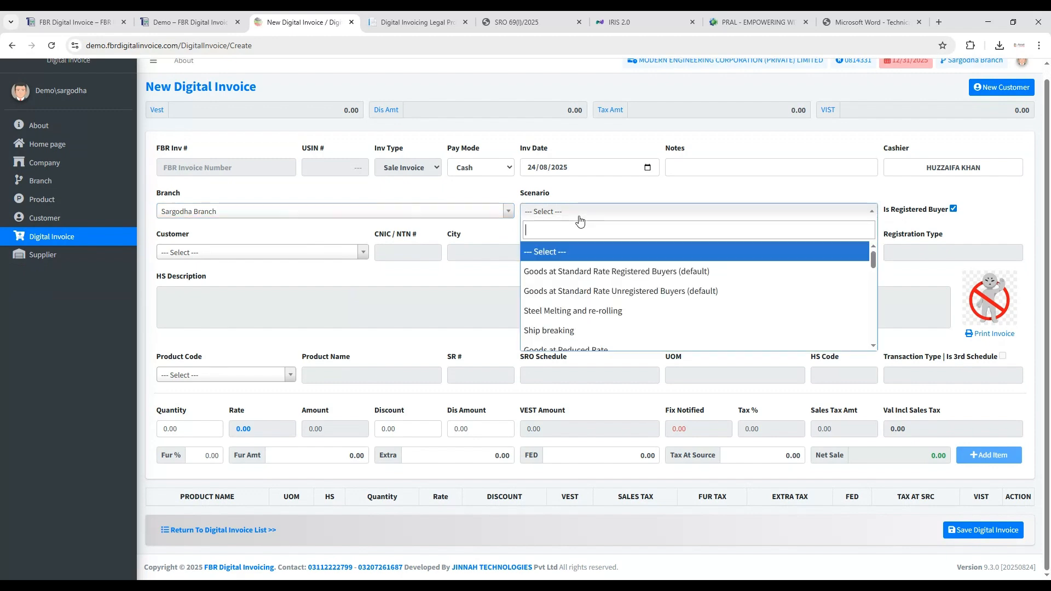
left_click(585, 291)
left_click(954, 210)
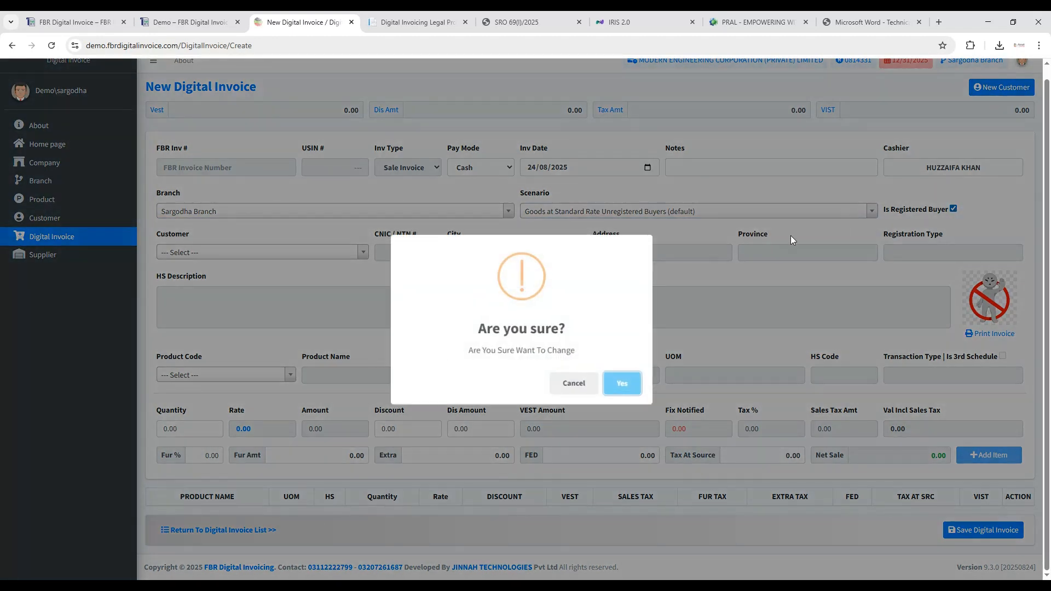
left_click(630, 383)
- Change the scenario to 3rd Schedule Goods and select the last customer offered as the unregistered buyer
left_click(590, 214)
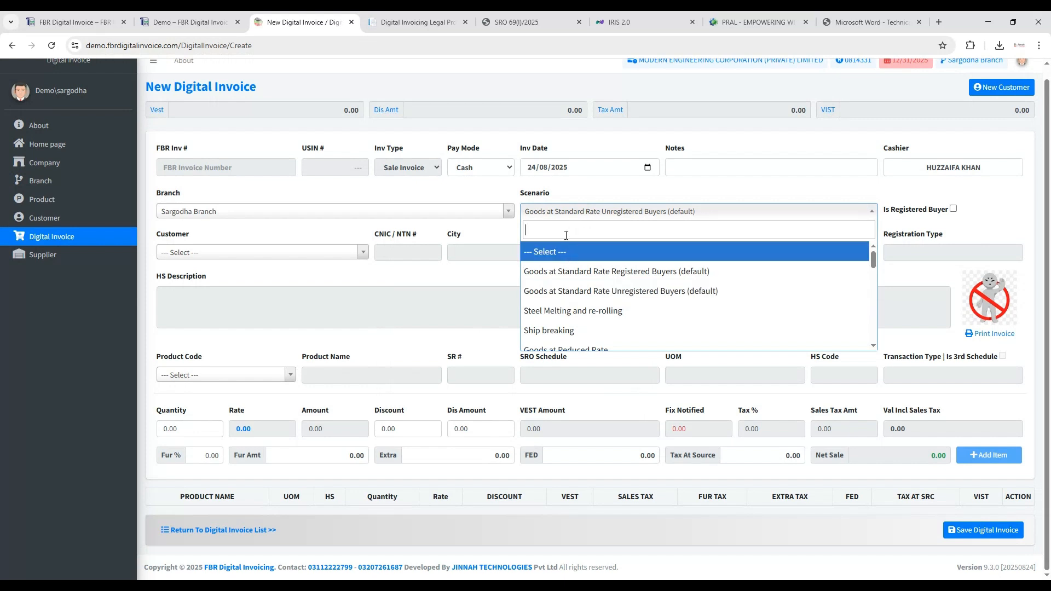
type("3e")
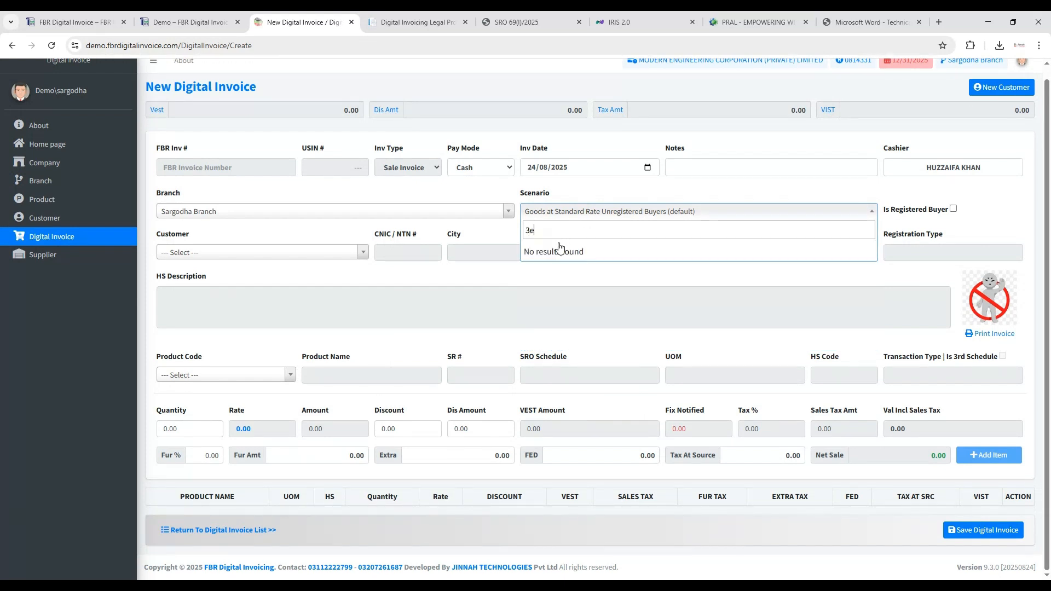
key("BackSpace")
type("r")
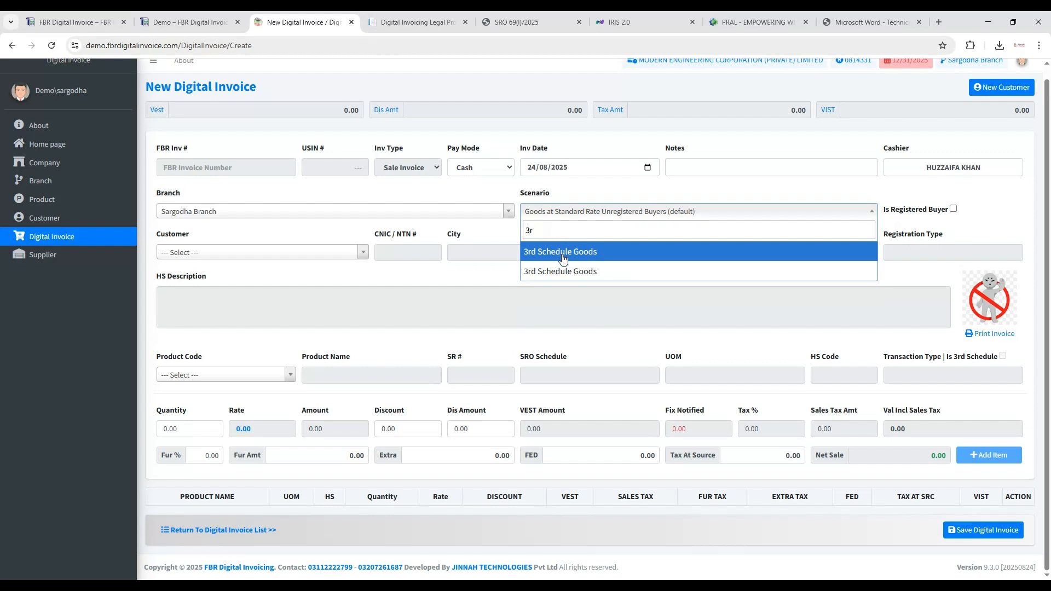
left_click(560, 251)
left_click(365, 253)
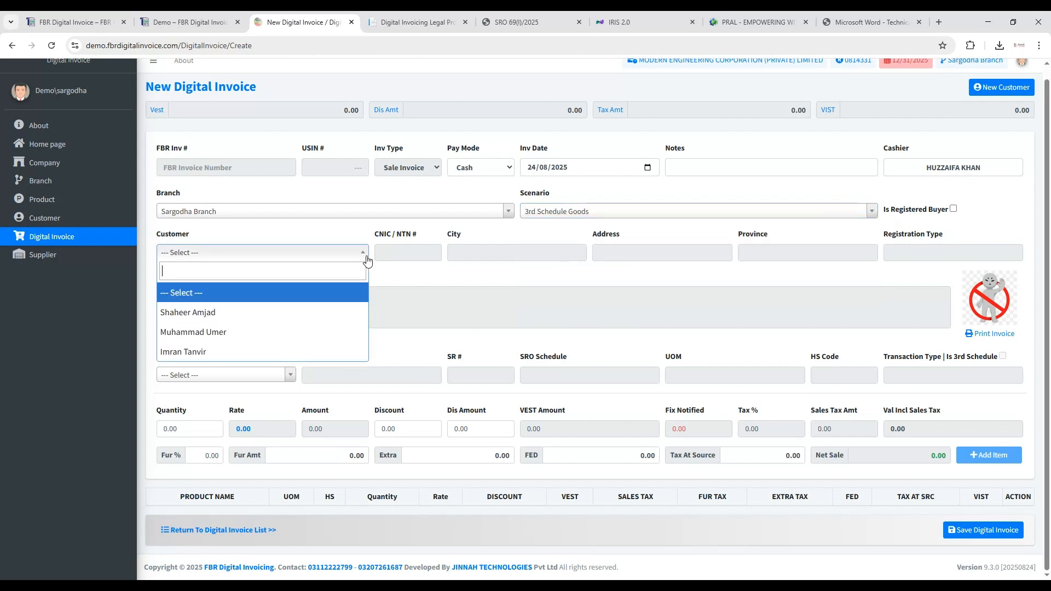
left_click(278, 355)
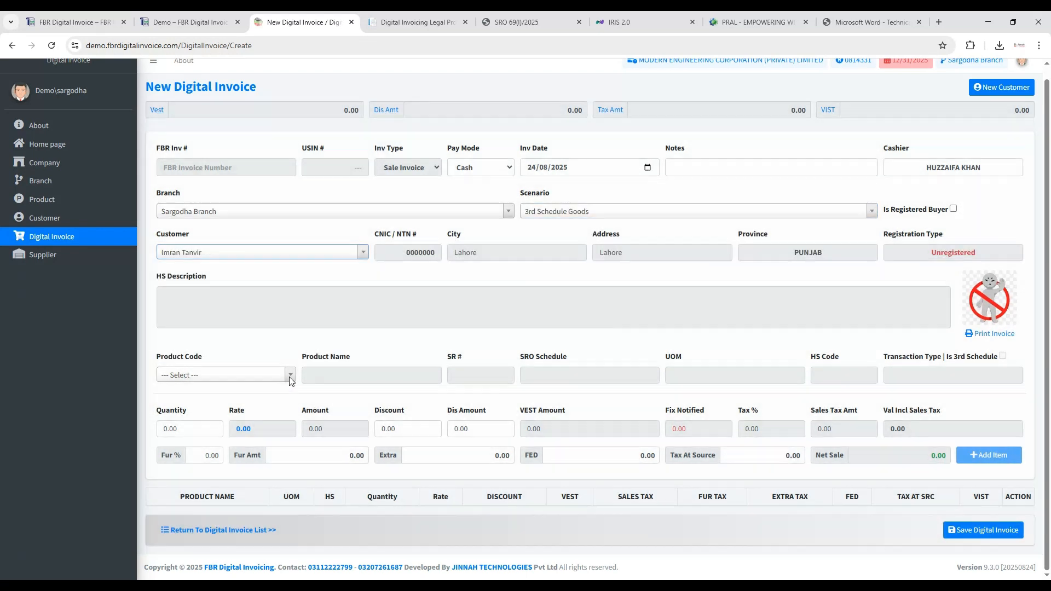
- Add product 06X32 CP15806 with a quantity of 100 to the invoice and review the entered details
left_click(289, 376)
scroll(257, 441, "down", 2)
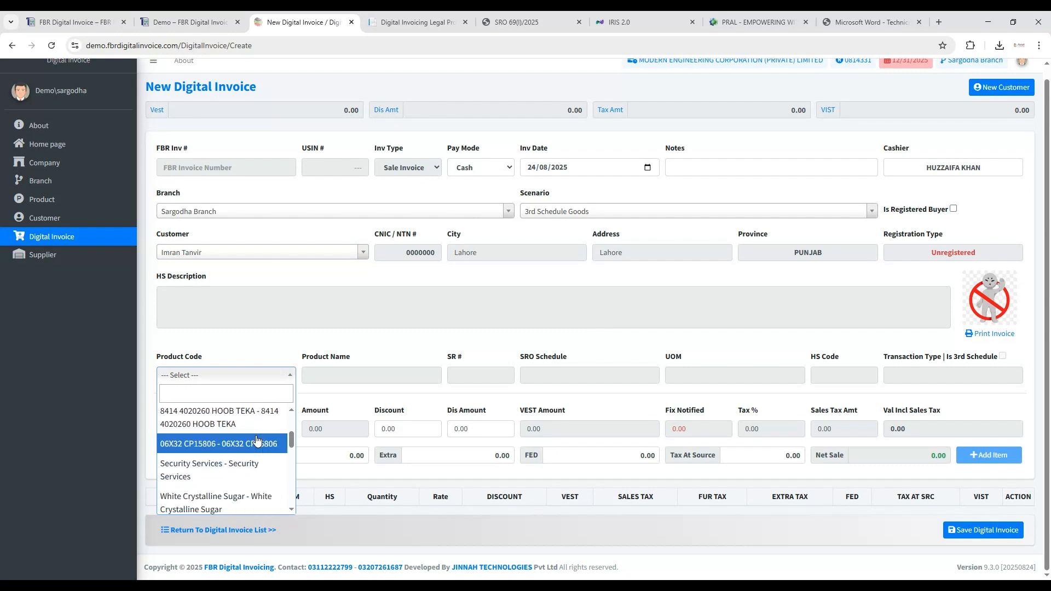
left_click(225, 445)
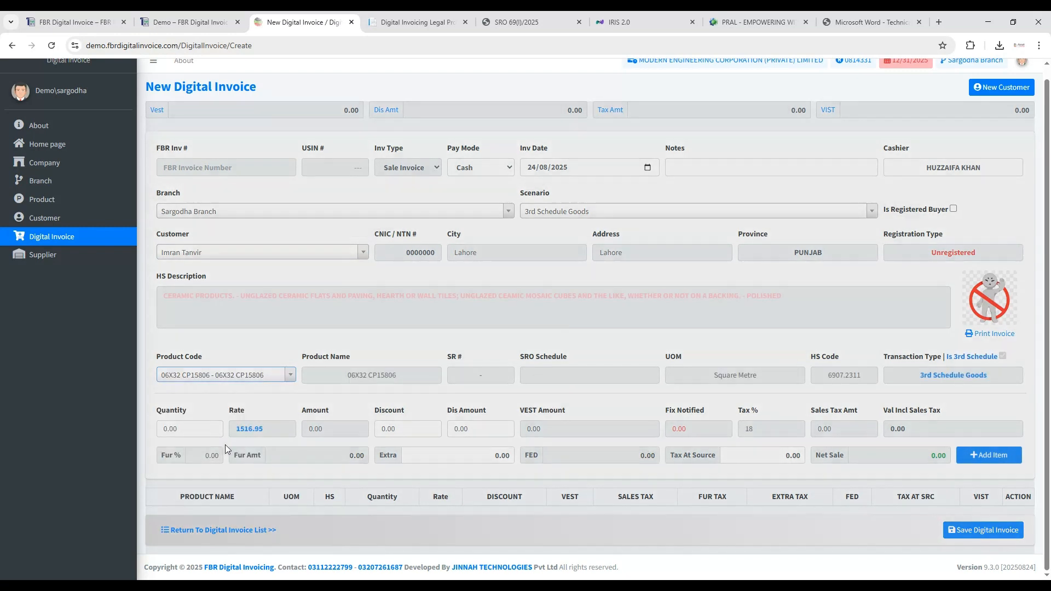
left_click(168, 429)
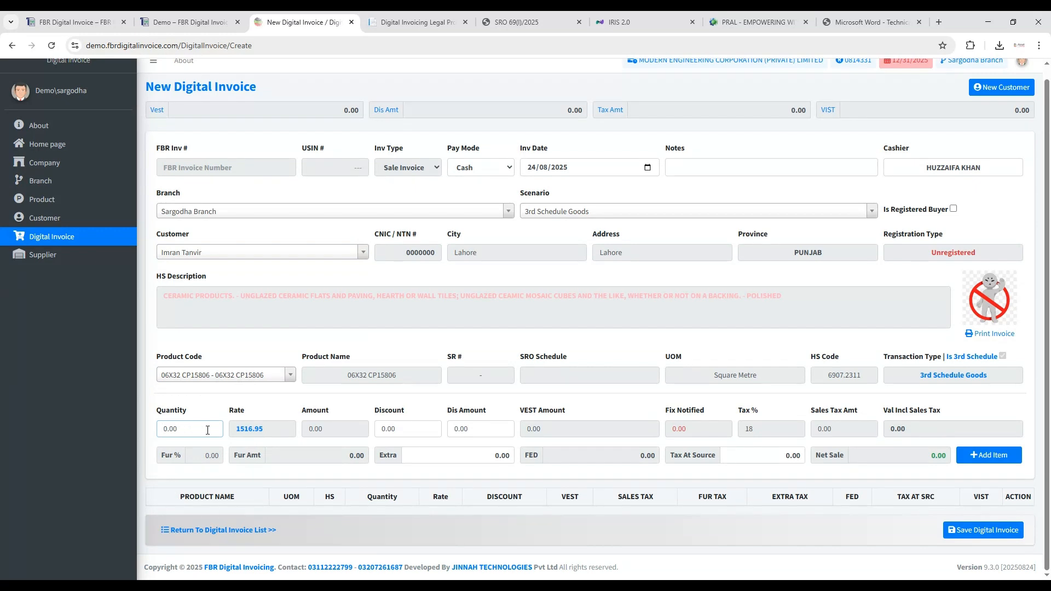
type("10")
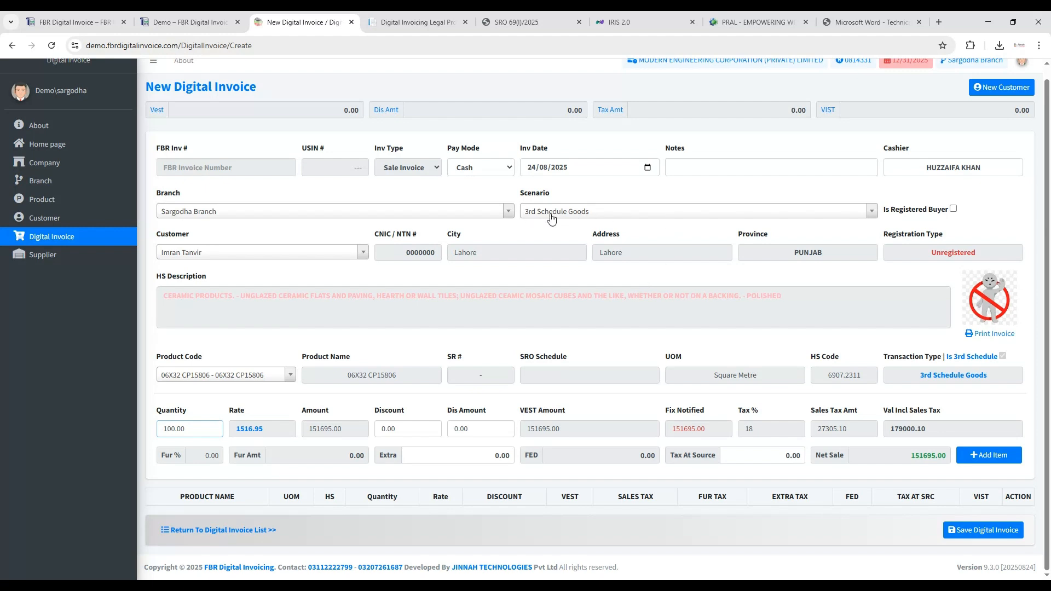
left_click(381, 428)
left_click(973, 458)
scroll(791, 498, "down", 1)
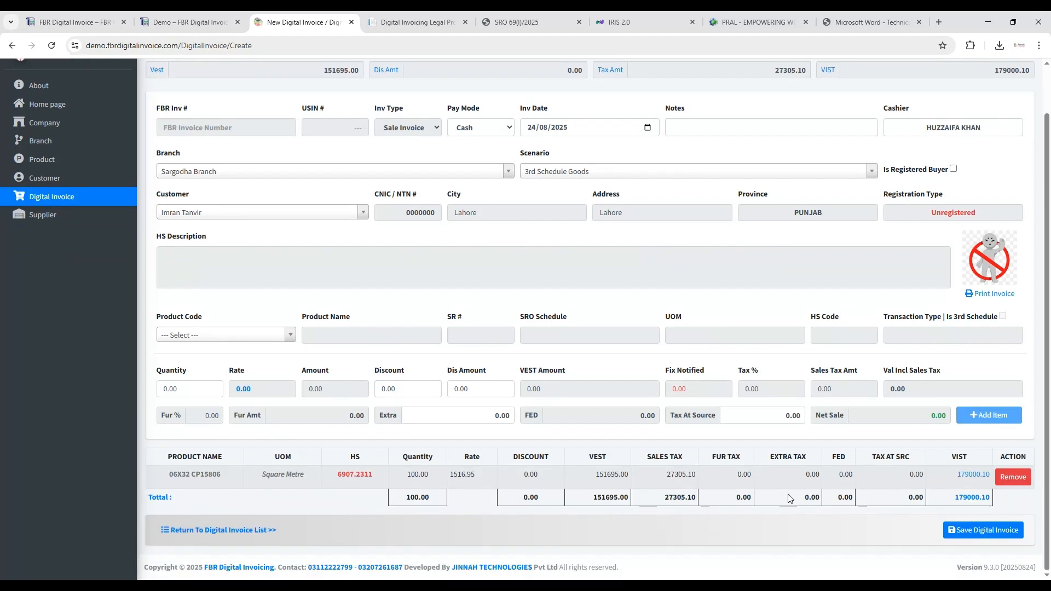
scroll(835, 475, "up", 1)
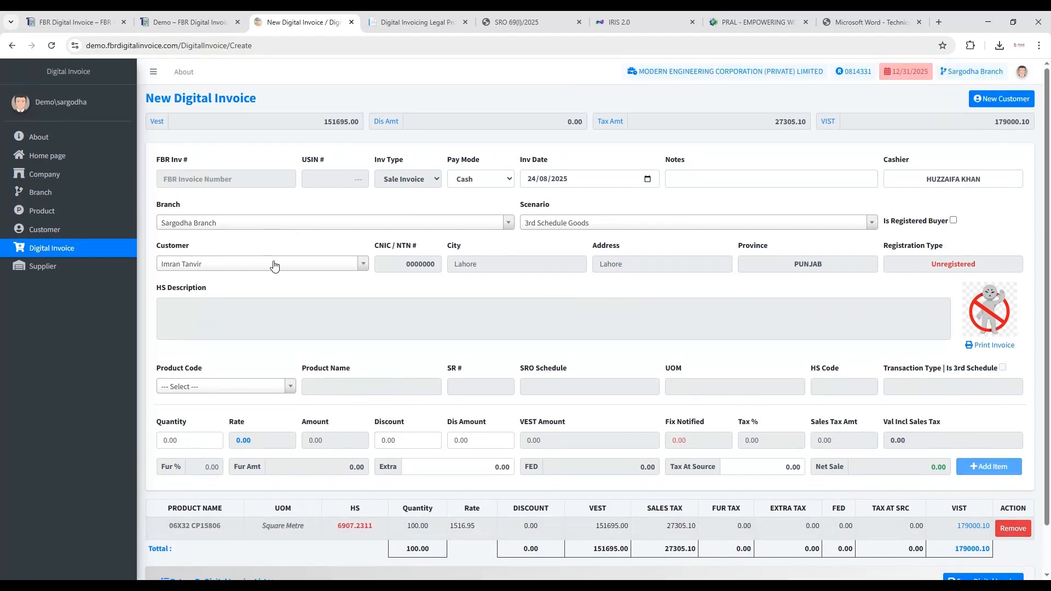
scroll(800, 281, "down", 1)
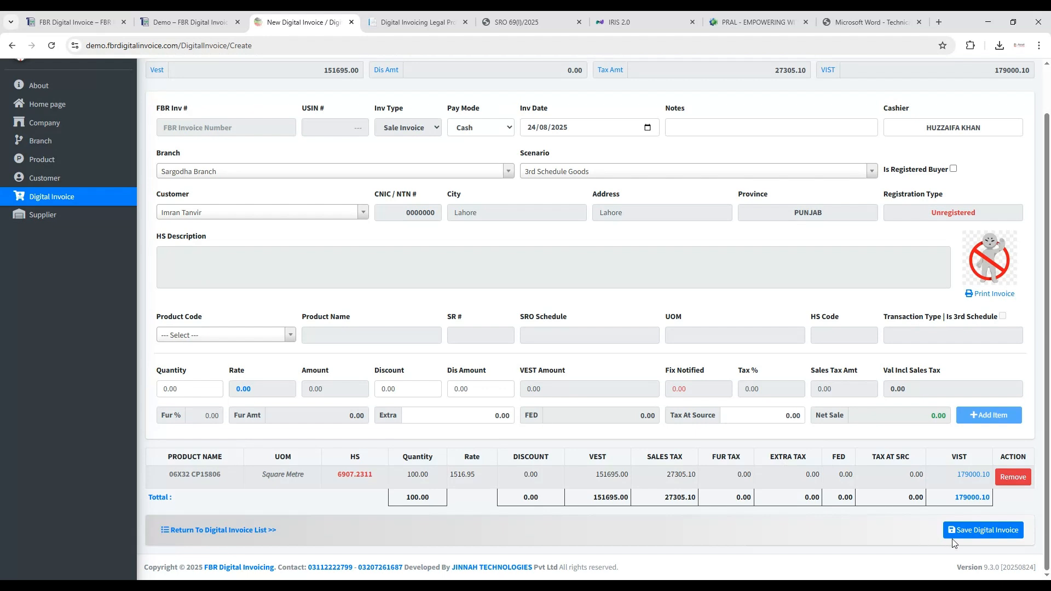
- Save the 3rd Schedule Goods digital invoice, read the PRAL API response details, and dismiss the message
left_click(959, 535)
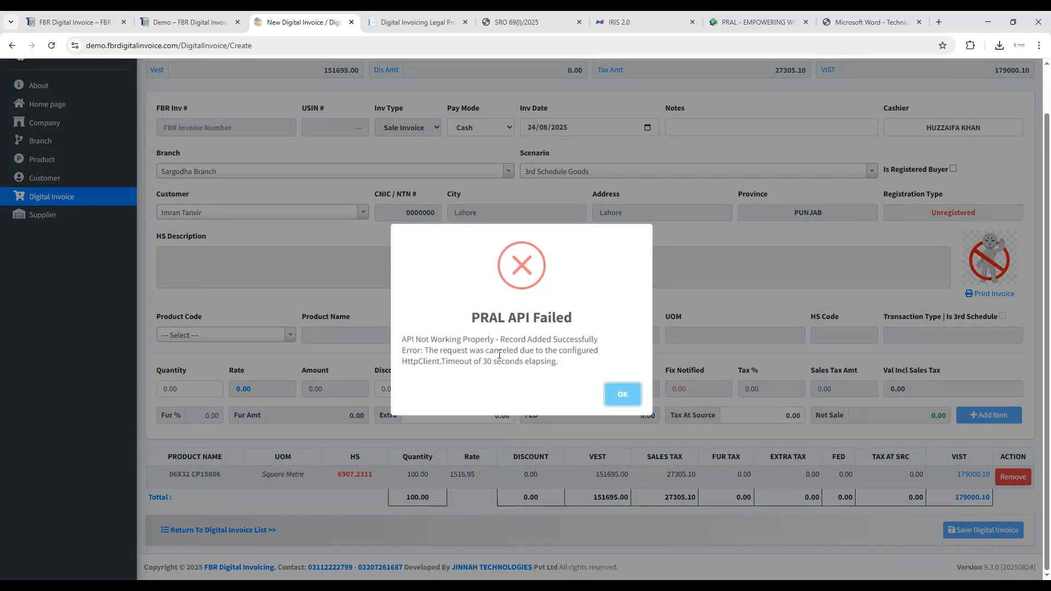
left_click_drag(426, 351, 560, 369)
left_click(464, 353)
left_click_drag(430, 351, 567, 362)
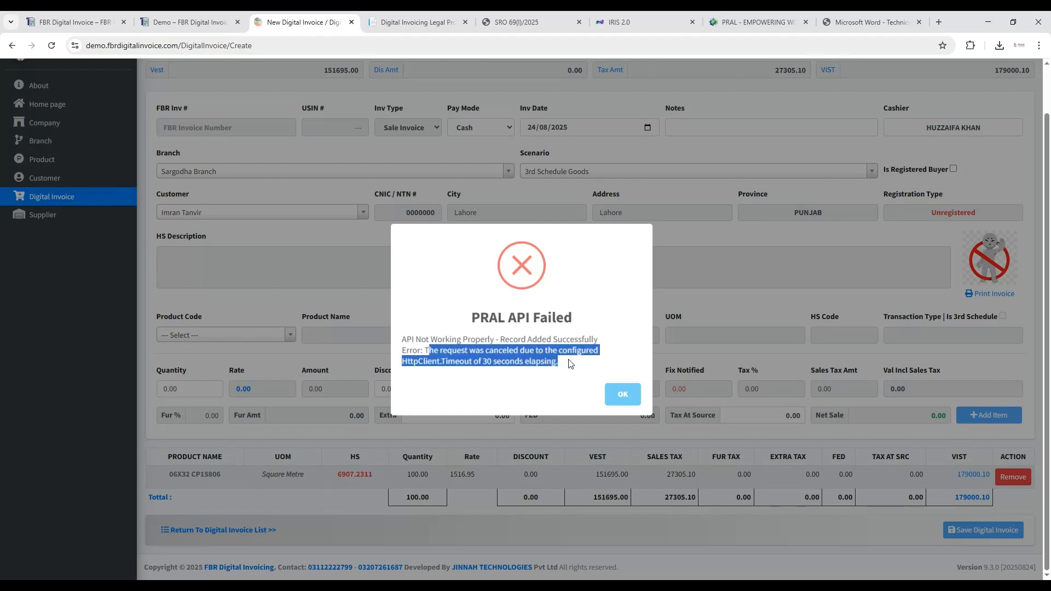
left_click(554, 360)
left_click_drag(428, 350, 582, 369)
left_click(556, 362)
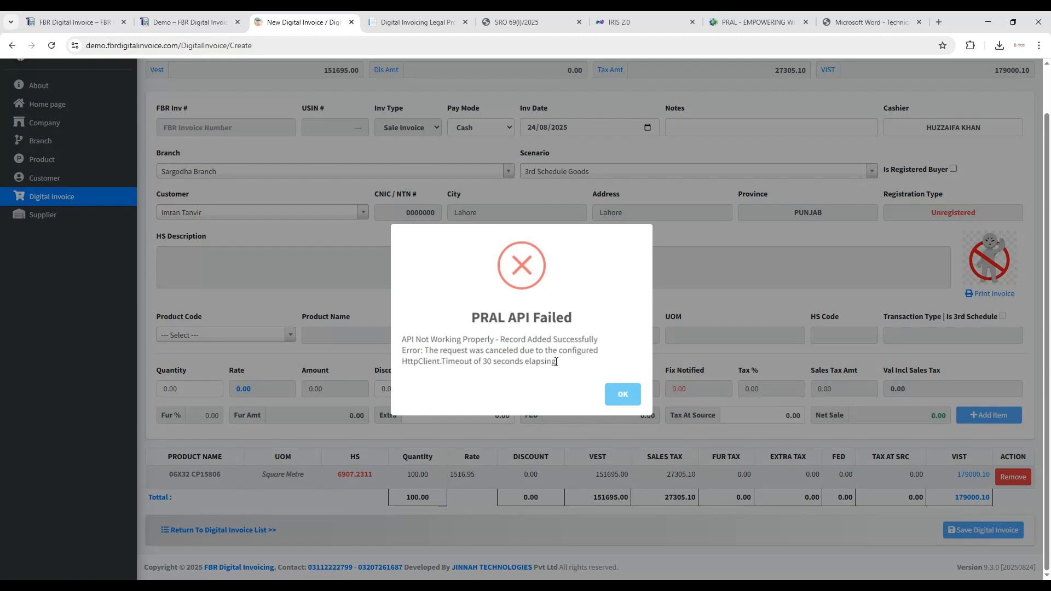
left_click(625, 398)
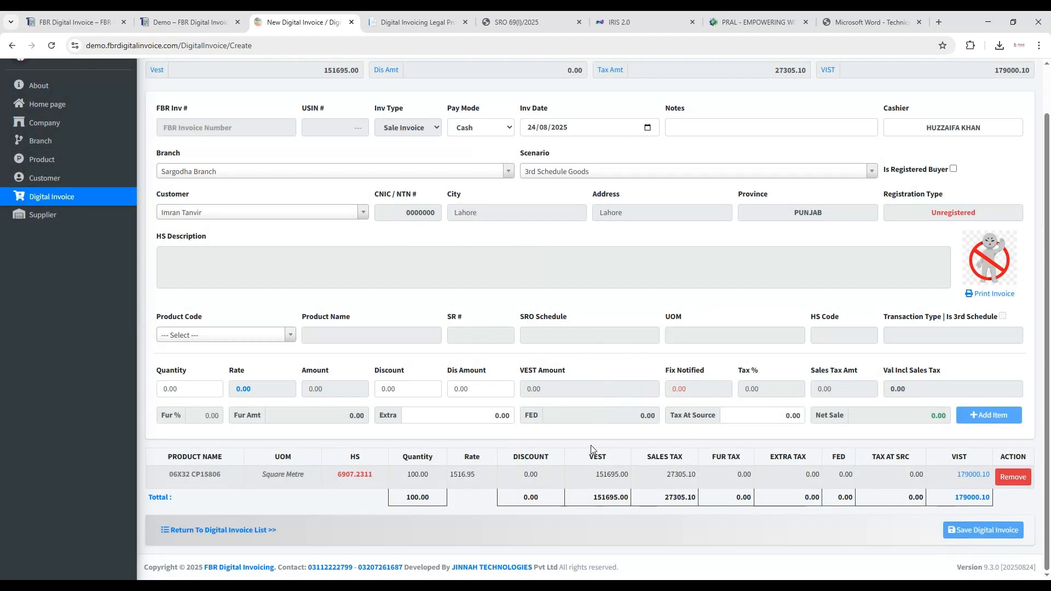
- Open the saved invoice without an FBR invoice number from the digital invoice list for editing and re-post it
scroll(586, 444, "up", 2)
left_click(83, 249)
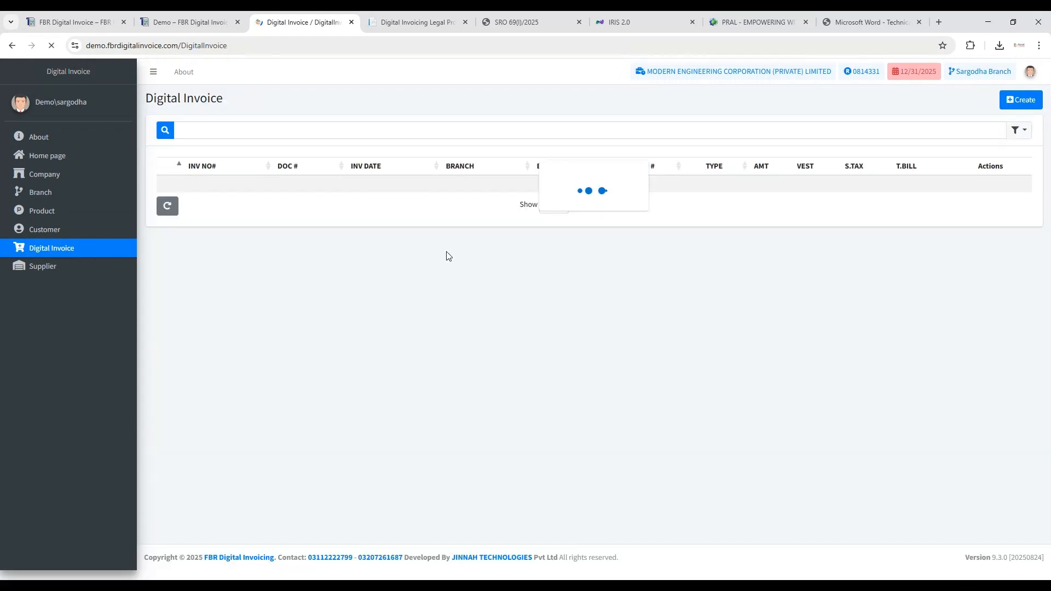
left_click(1009, 186)
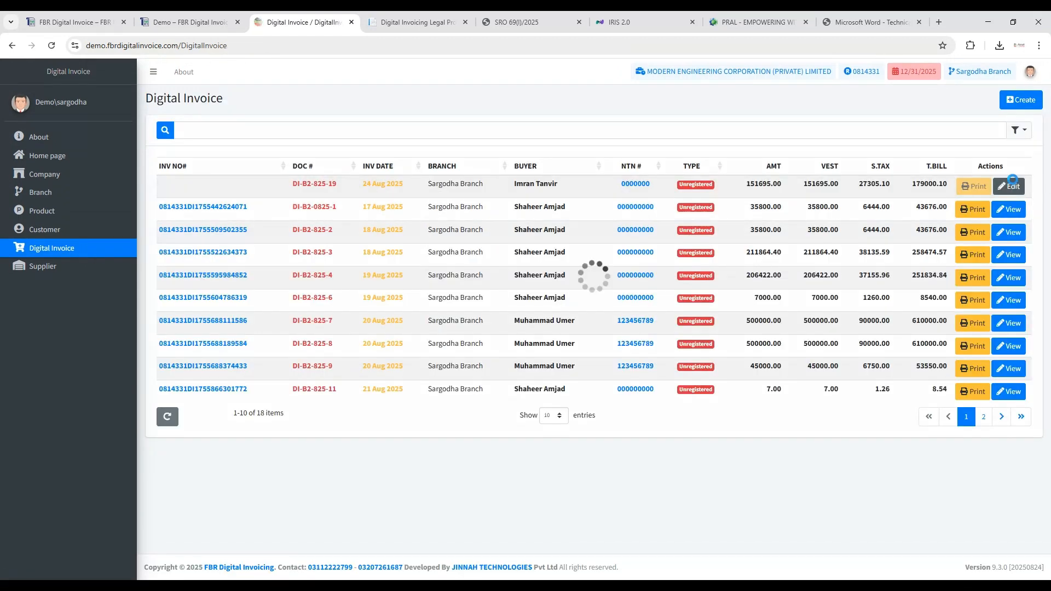
scroll(837, 465, "down", 3)
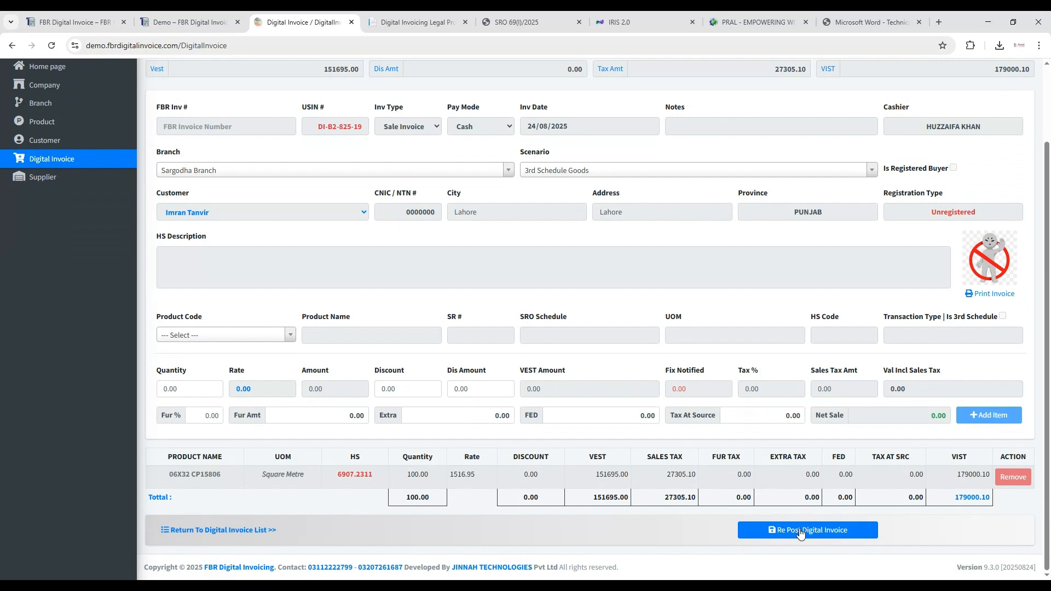
left_click(798, 530)
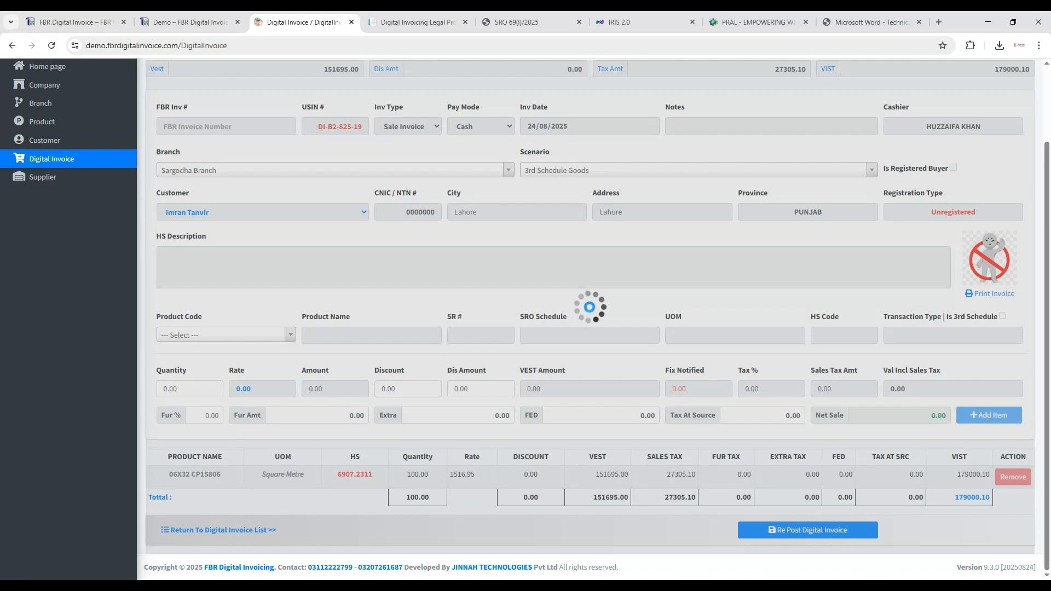
- Check the Production Environment section of API Integration in IRIS 2.0, and return to the invoice being re-posted
left_click(628, 23)
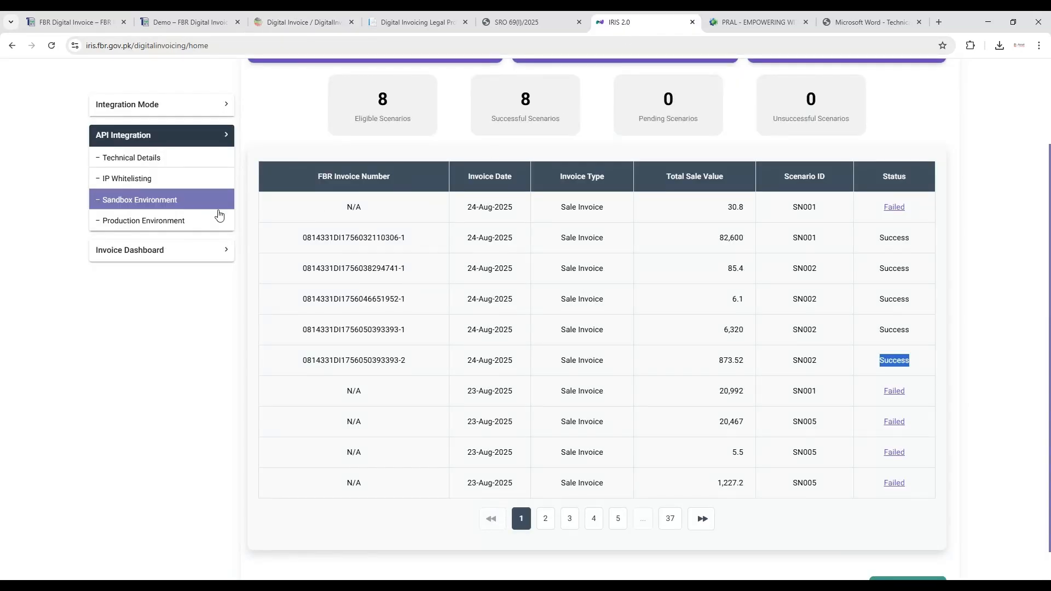
left_click(164, 220)
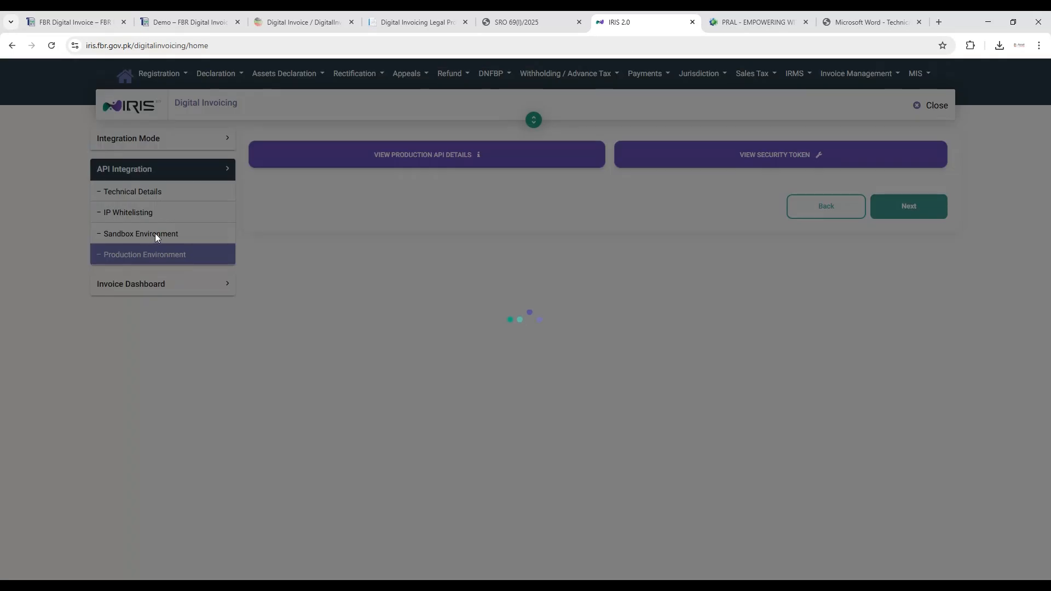
left_click(284, 24)
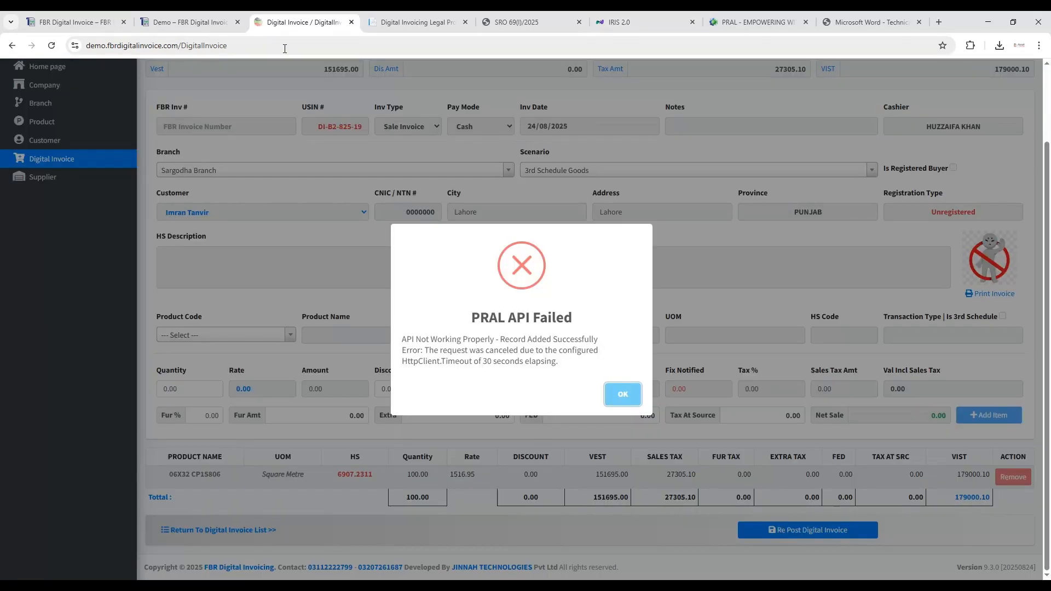
- Dismiss the API response, re-post the same invoice again, and recheck the IRIS 2.0 production page during processing
left_click(623, 394)
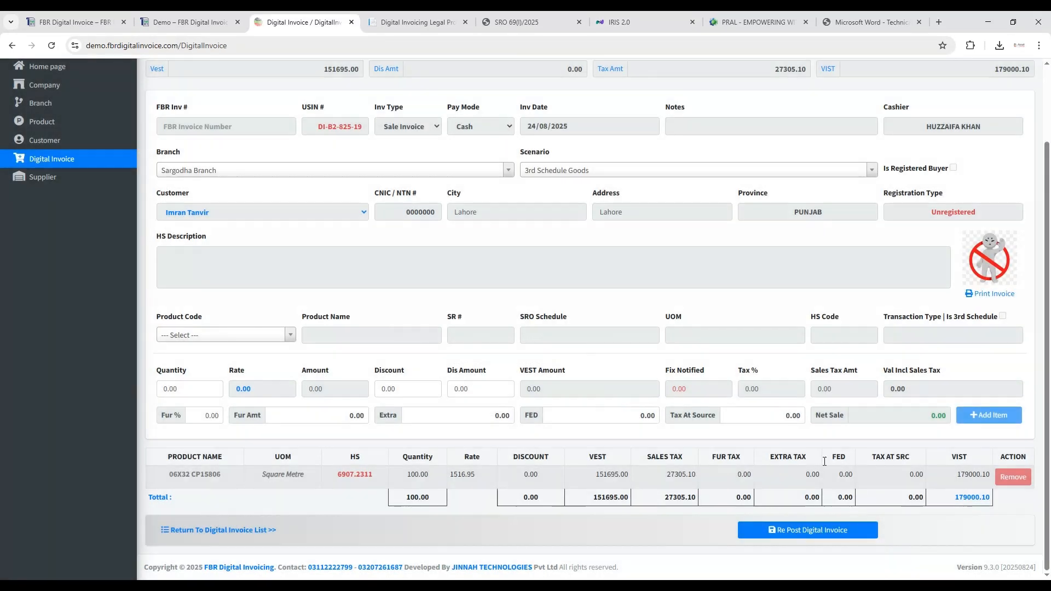
left_click(801, 529)
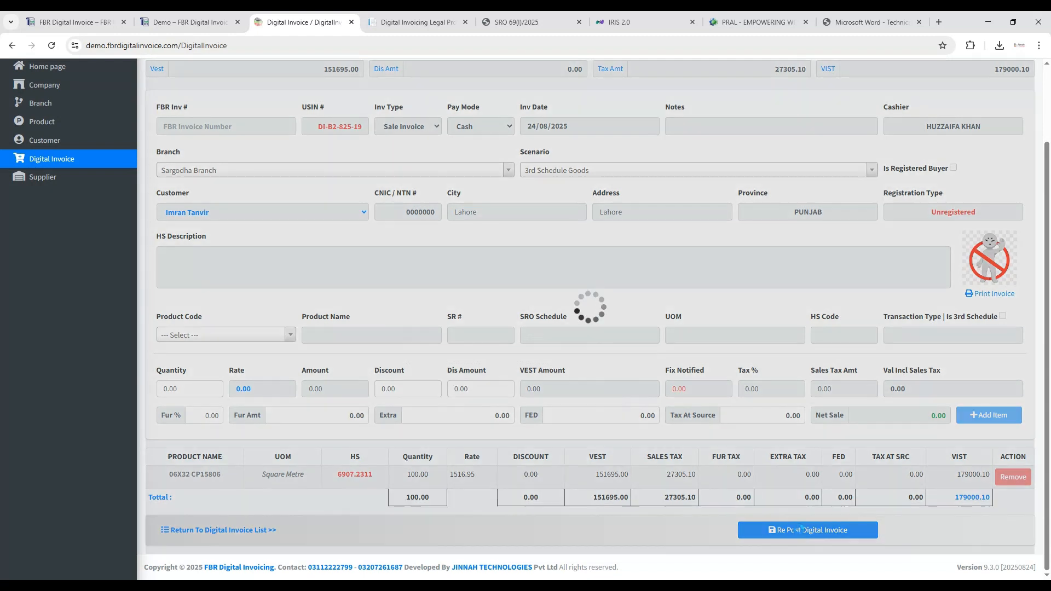
left_click(624, 22)
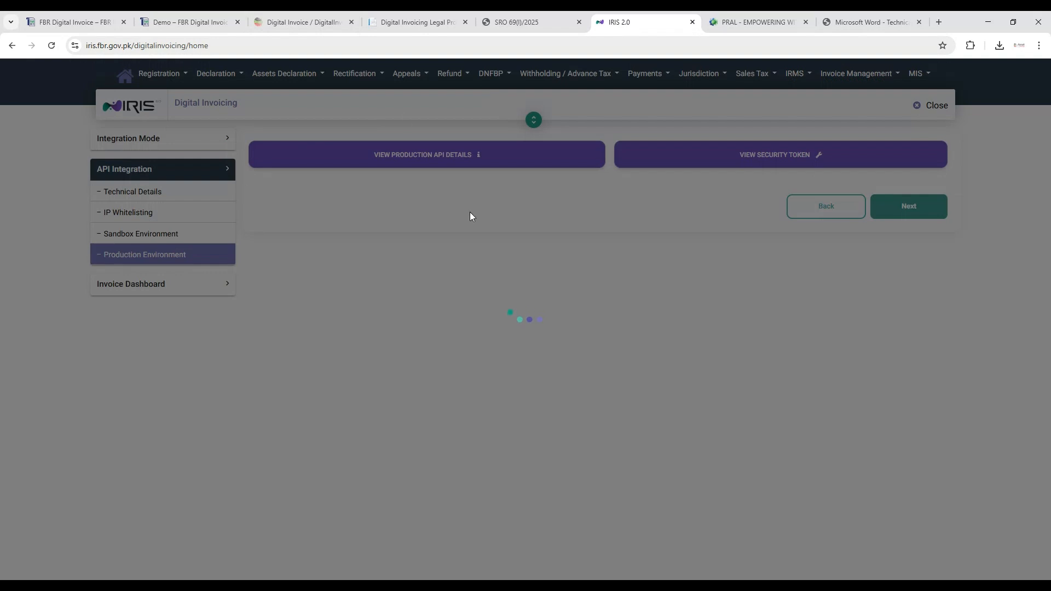
left_click(291, 23)
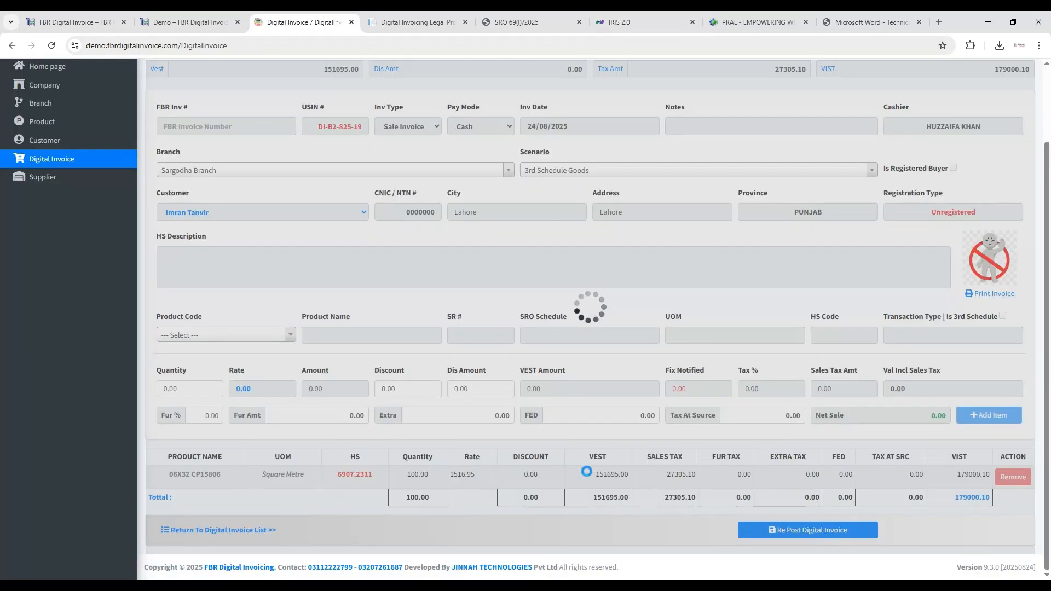
left_click(274, 586)
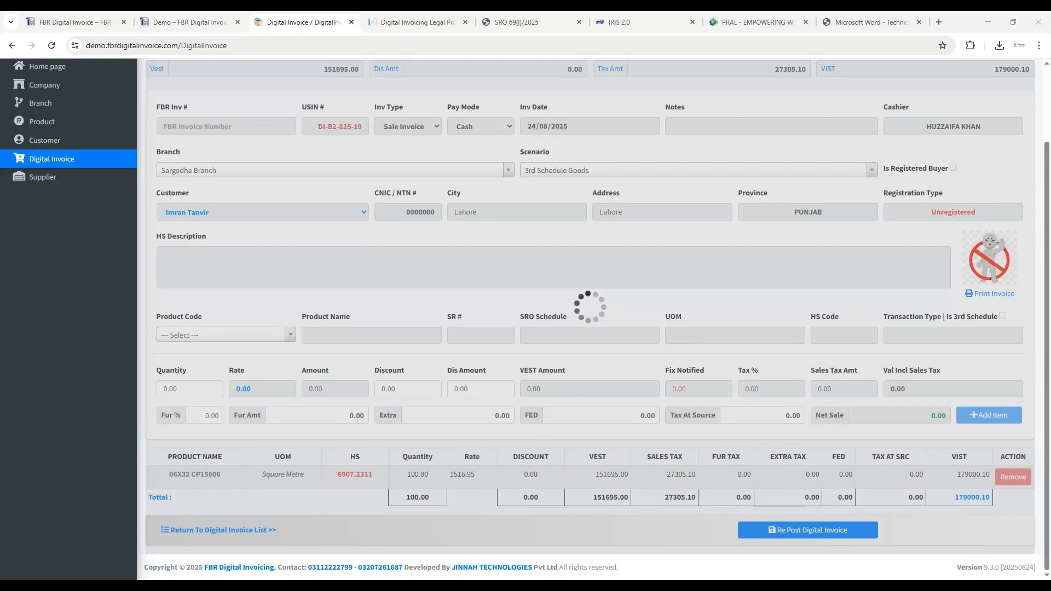